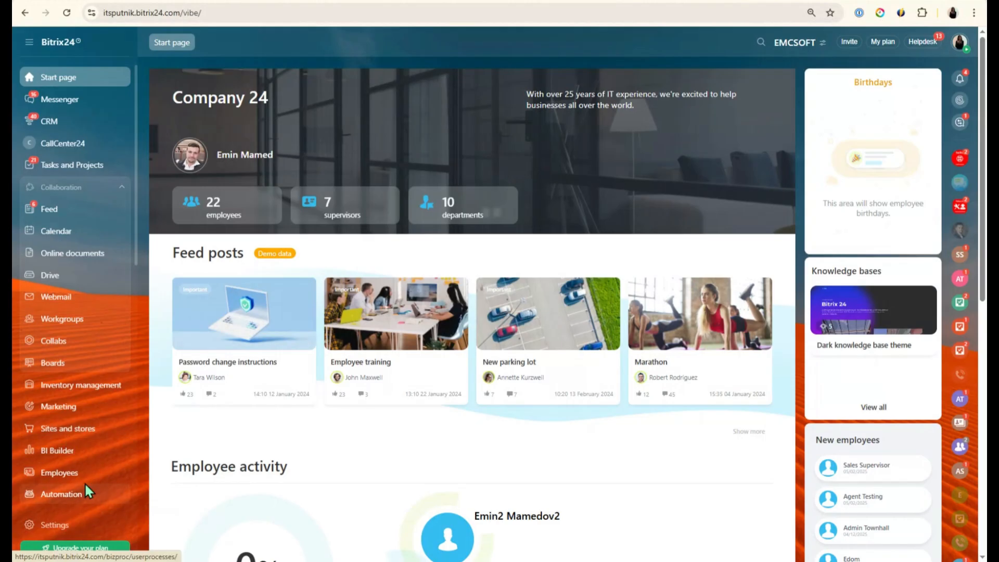
# Open e-Signature's Sign and manage board and start creating a new document
pyautogui.scroll(-4, 84, 482)
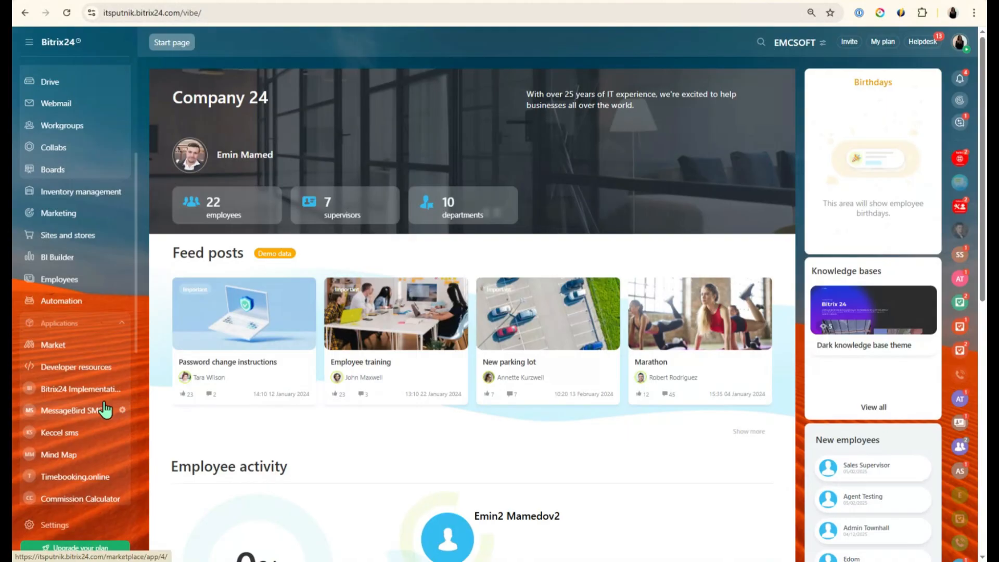
pyautogui.scroll(-5, 95, 456)
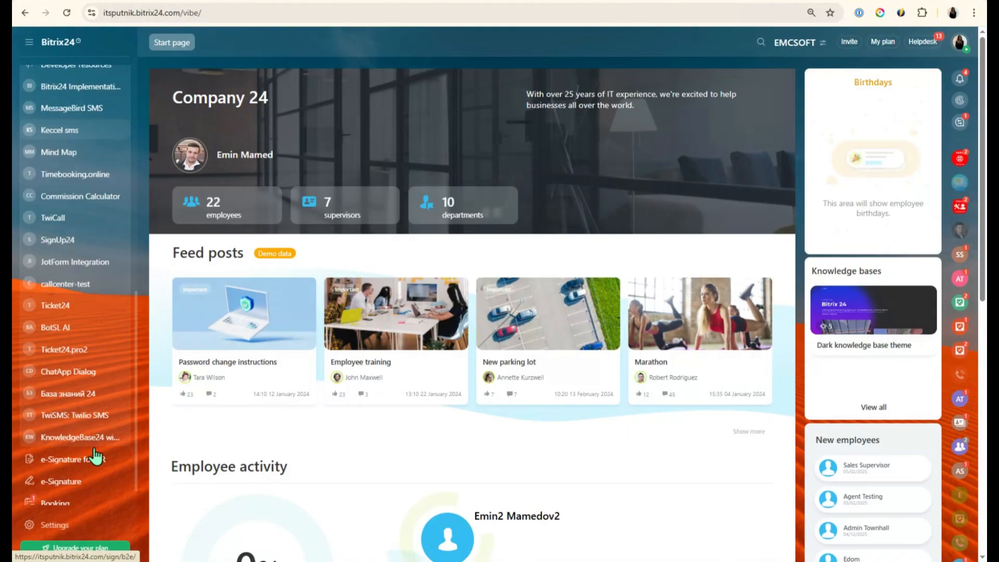
pyautogui.scroll(-1, 96, 457)
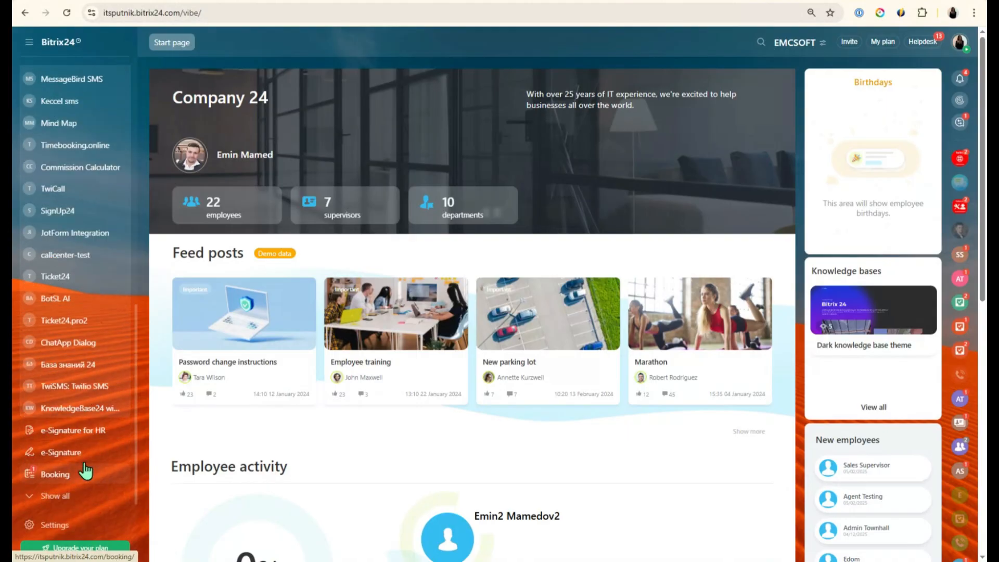
pyautogui.click(59, 454)
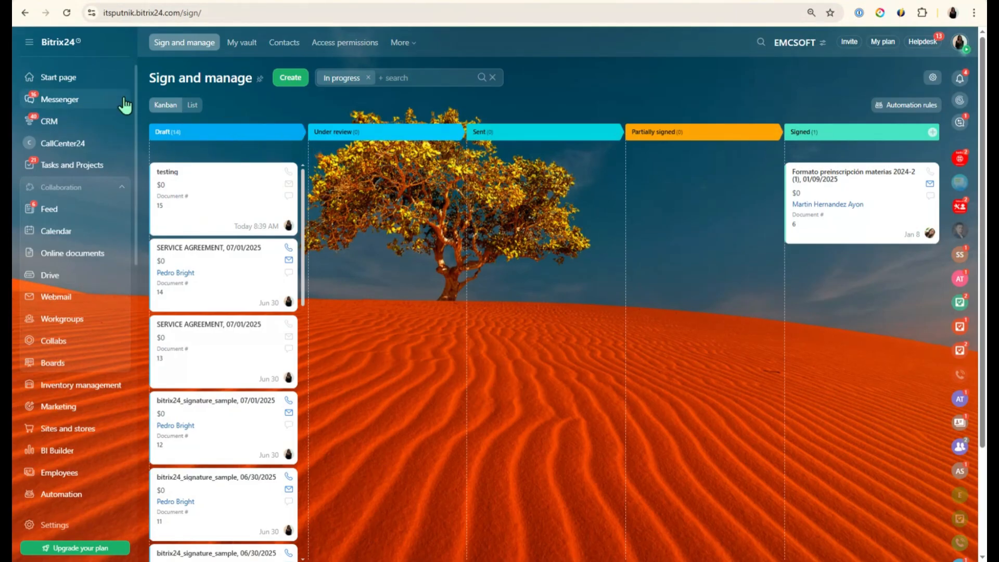
pyautogui.click(192, 106)
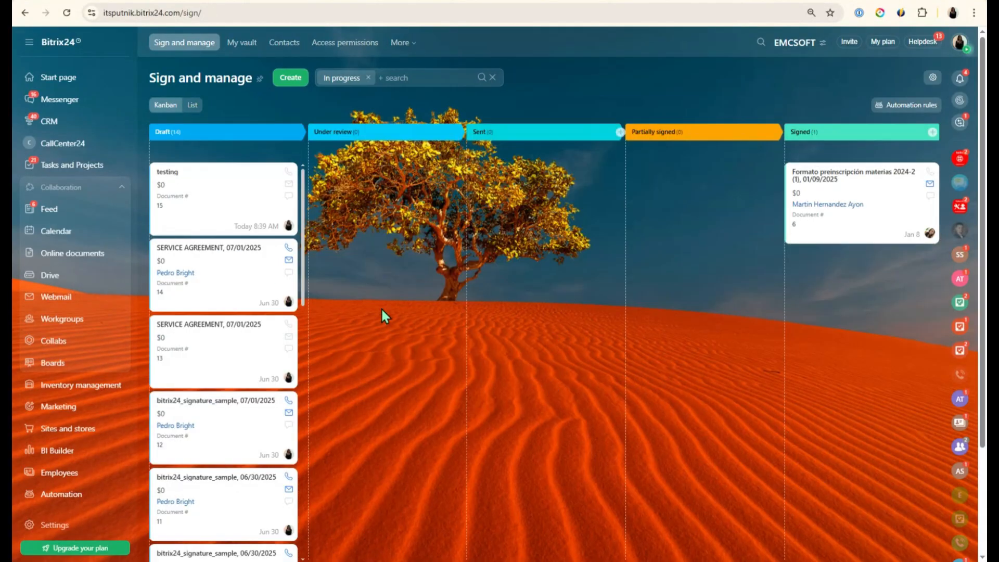
pyautogui.click(287, 85)
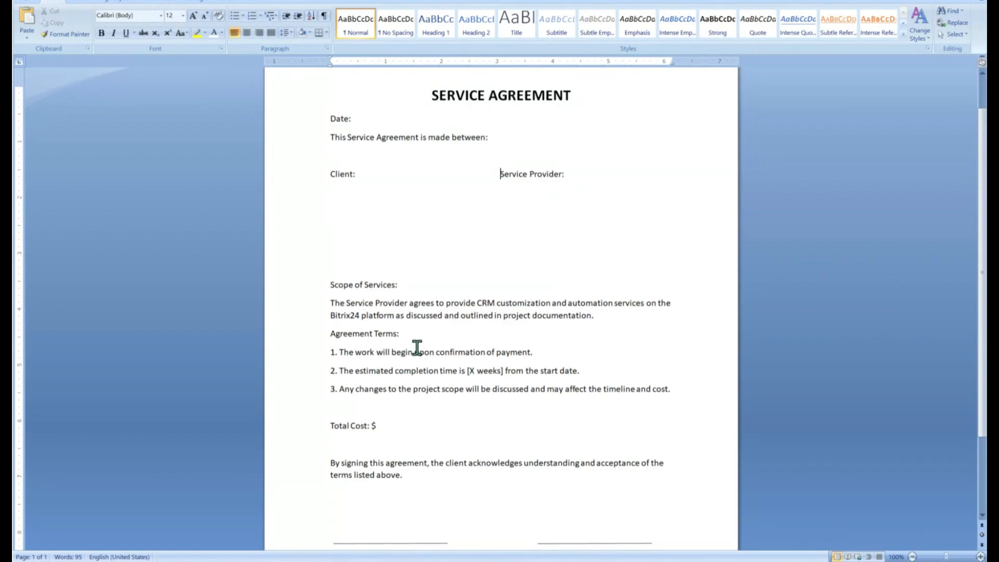
# Scroll through the SERVICE AGREEMENT template in Word to review it
pyautogui.scroll(-3, 448, 395)
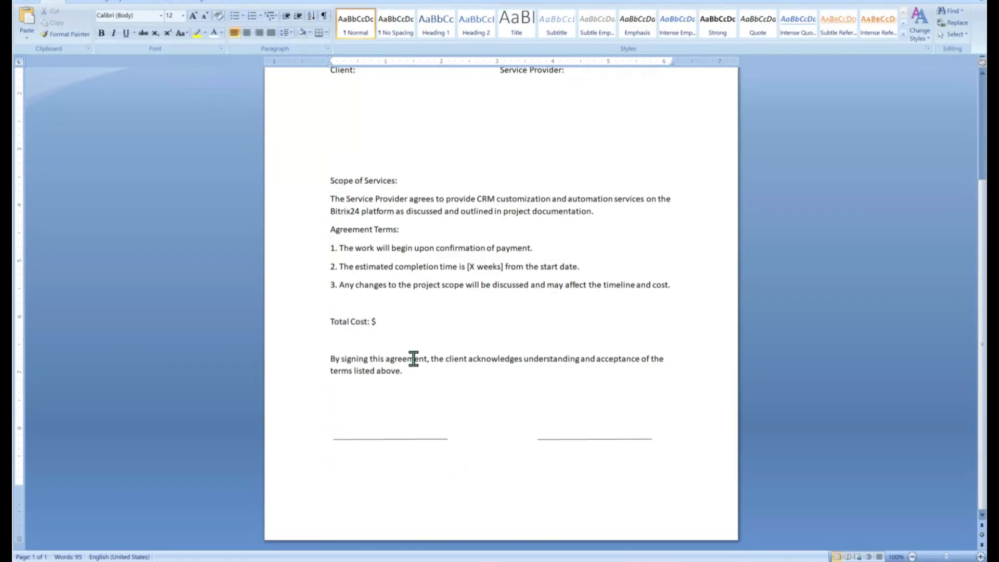
pyautogui.scroll(4, 520, 327)
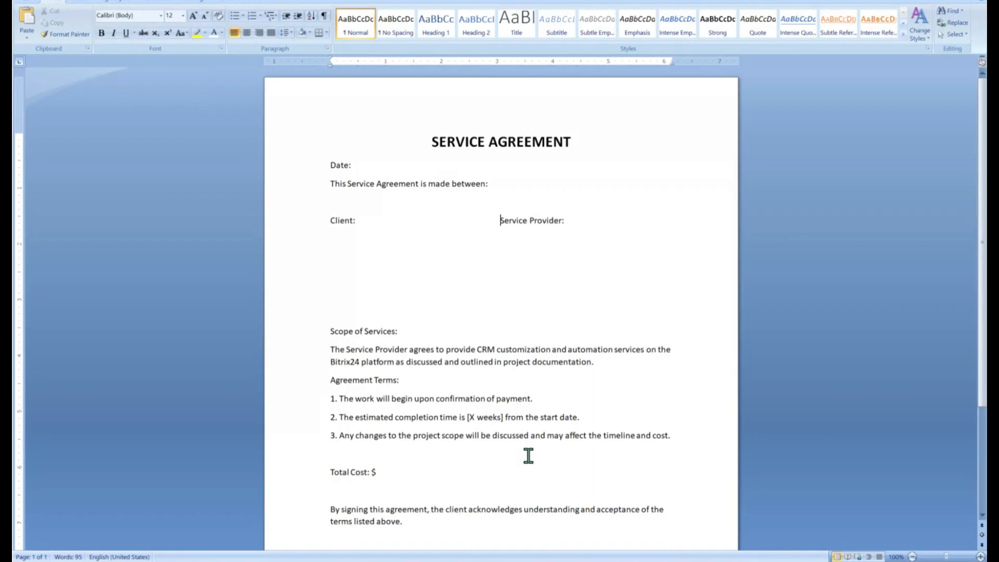
pyautogui.scroll(-4, 528, 456)
pyautogui.scroll(4, 542, 446)
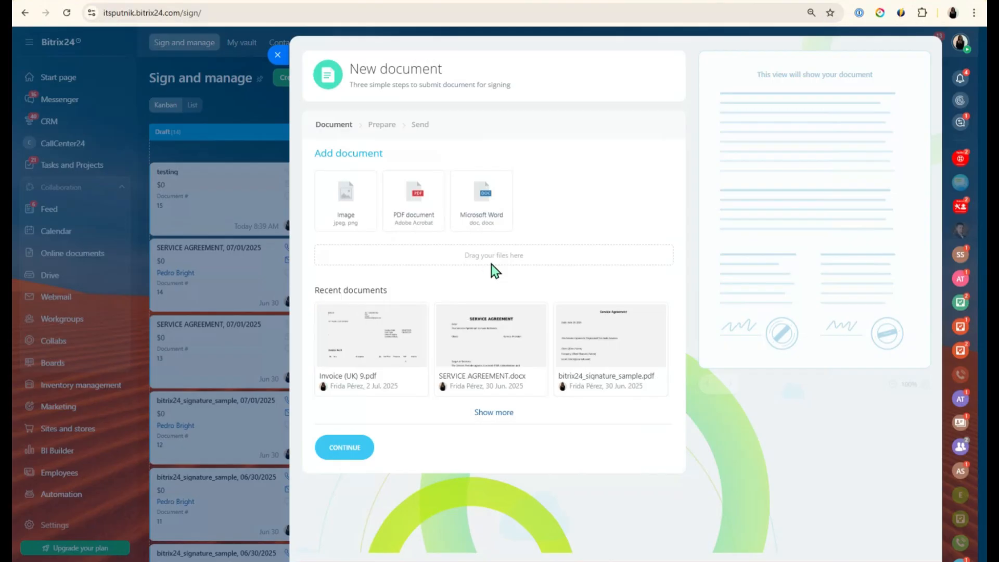
# Upload SERVICE AGREEMENT.docx from the EMCSOFT folder and continue to the Prepare step
pyautogui.click(495, 256)
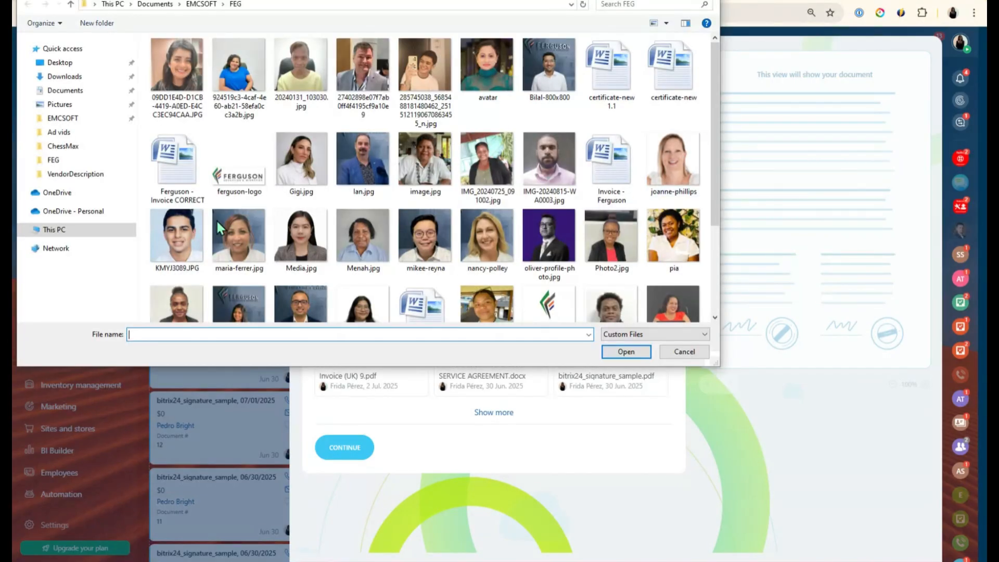
pyautogui.click(62, 119)
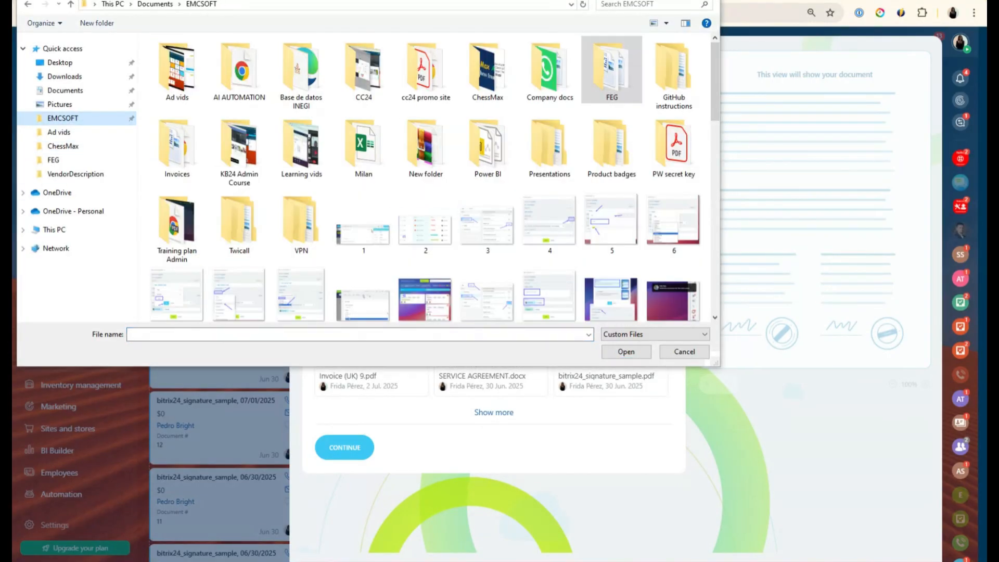
pyautogui.scroll(-10, 601, 180)
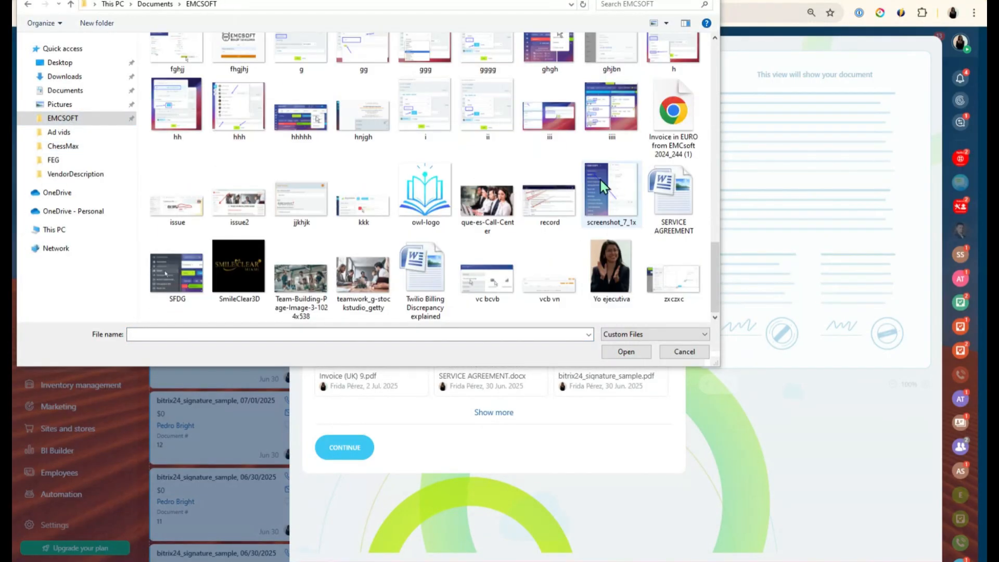
pyautogui.doubleClick(672, 207)
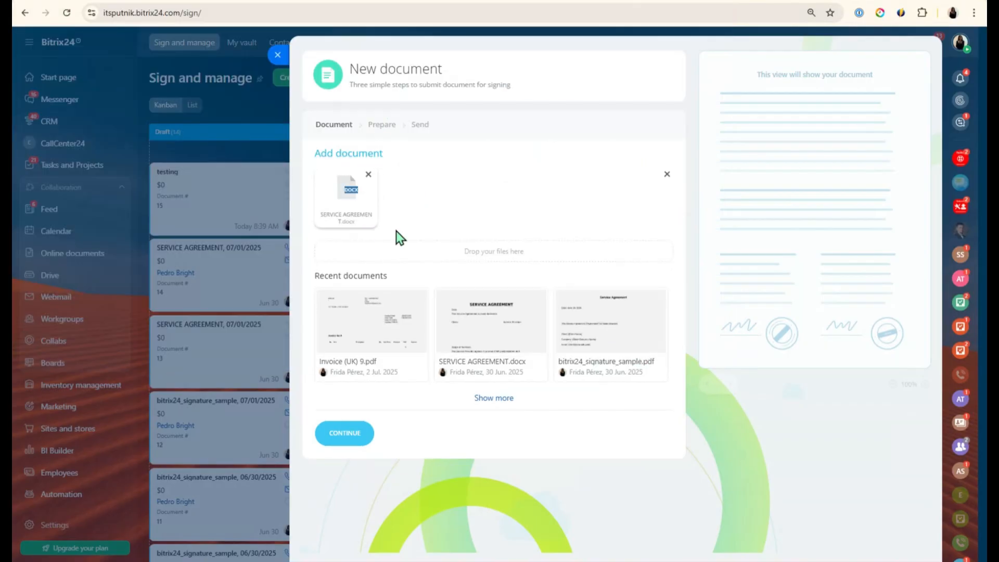
pyautogui.click(345, 435)
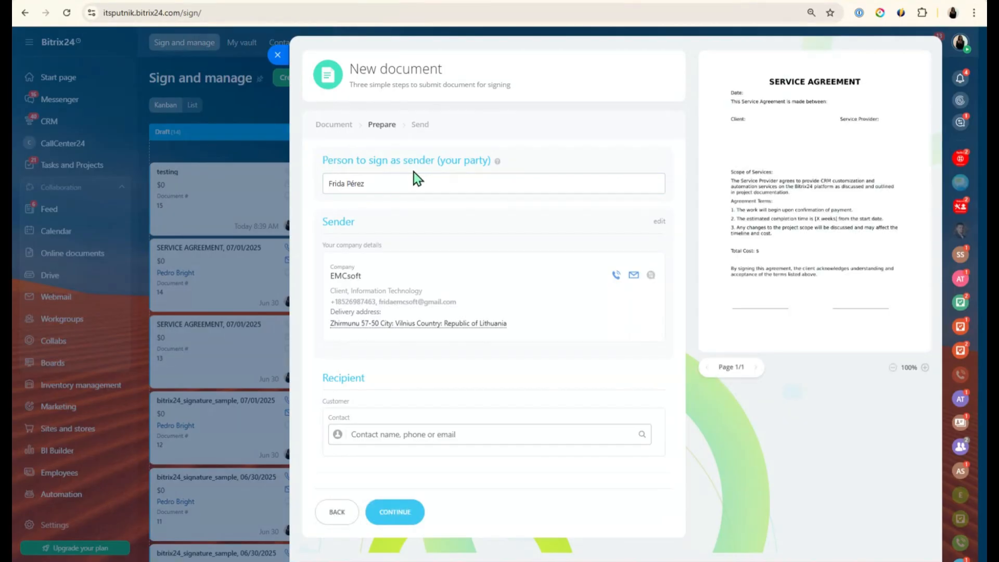
# Check the sender signer's name and open EMCsoft's company details for editing
pyautogui.click(385, 183)
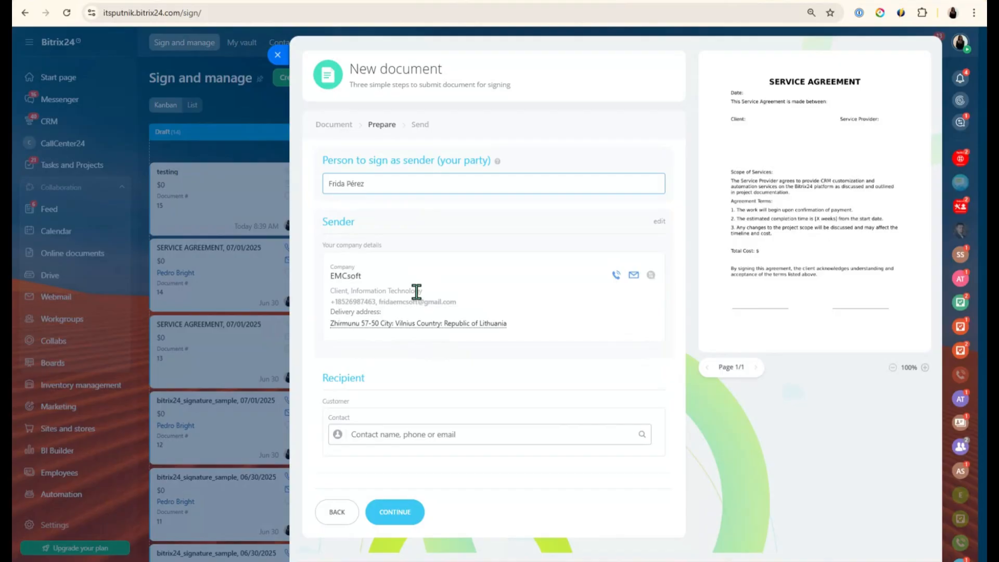
pyautogui.click(658, 224)
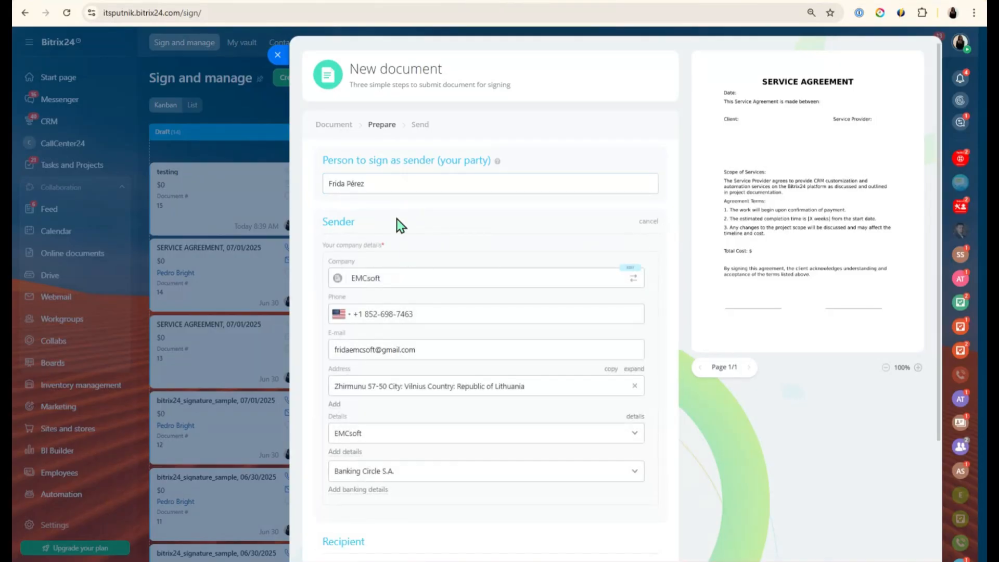
pyautogui.scroll(-2, 552, 392)
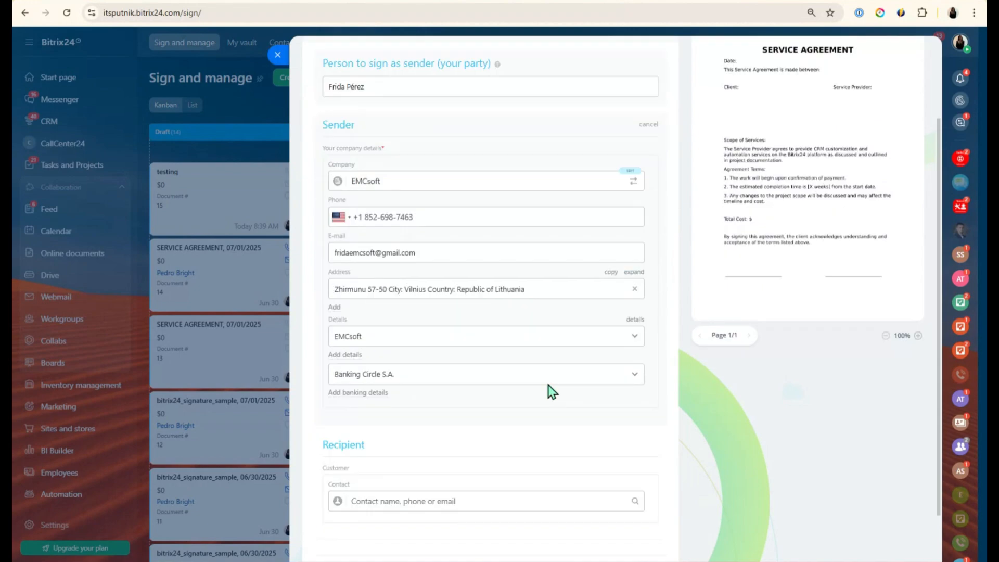
# Cancel the Sender edit and review EMCSOFT's Settings > Company details in a duplicated tab
pyautogui.click(648, 126)
pyautogui.rightClick(694, 3)
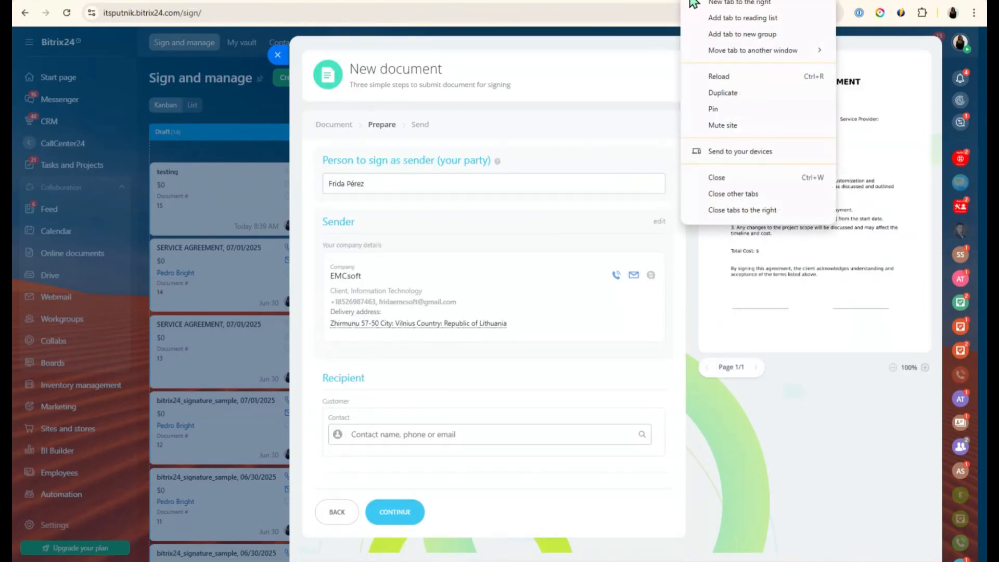
pyautogui.click(720, 94)
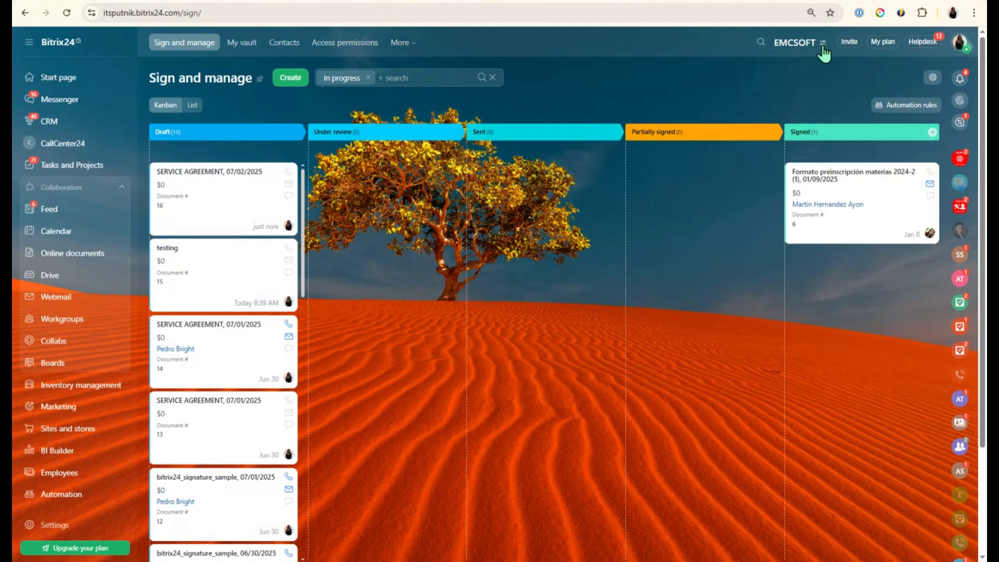
pyautogui.click(822, 44)
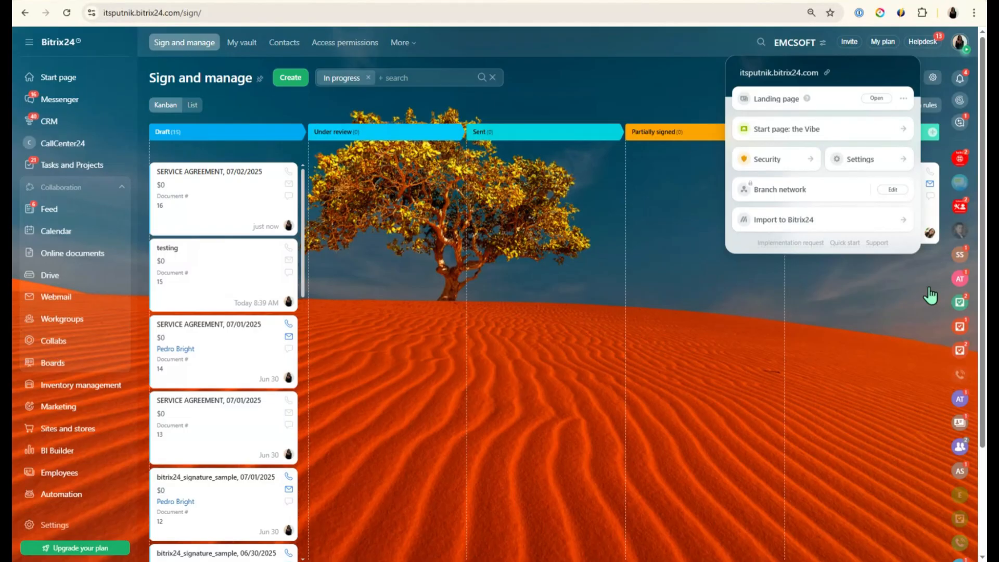
pyautogui.click(866, 164)
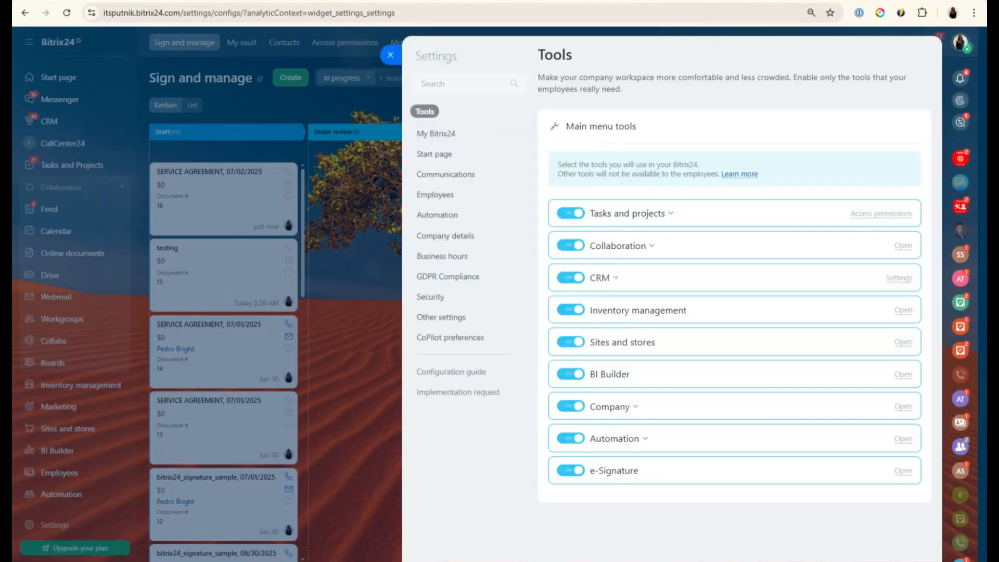
pyautogui.click(441, 236)
pyautogui.scroll(-10, 819, 365)
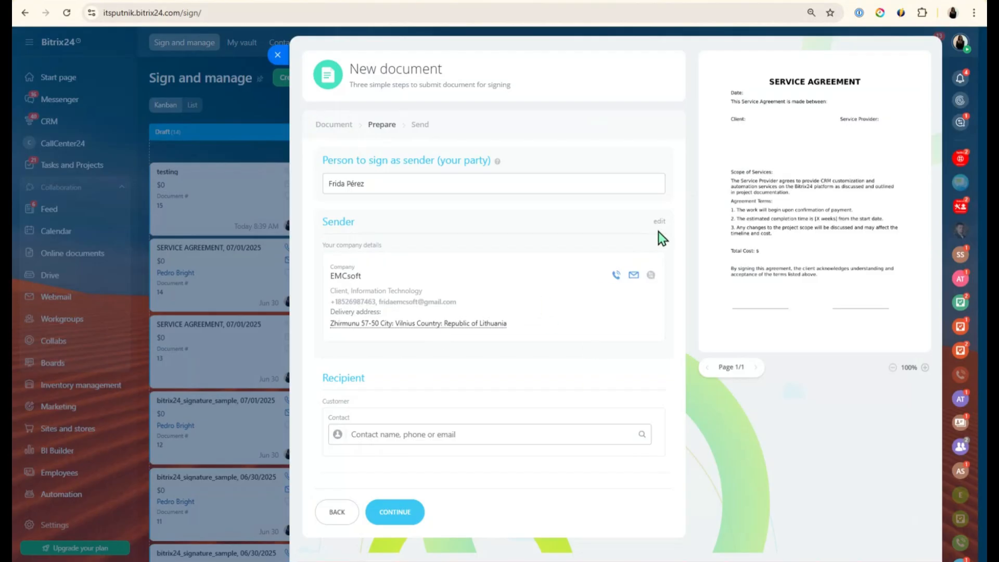
# Search the CRM contacts and select the customer's contact as the recipient
pyautogui.click(660, 224)
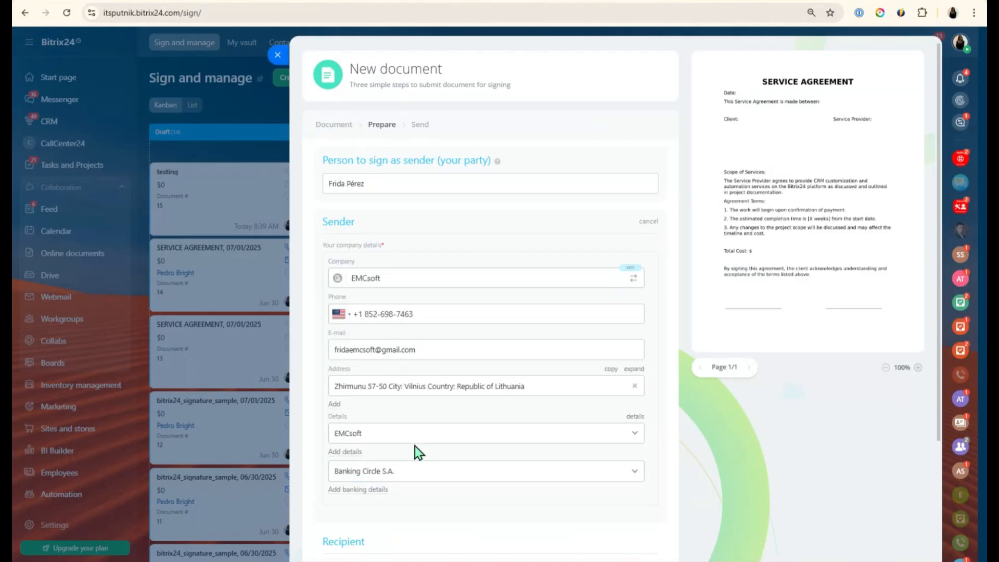
pyautogui.click(657, 223)
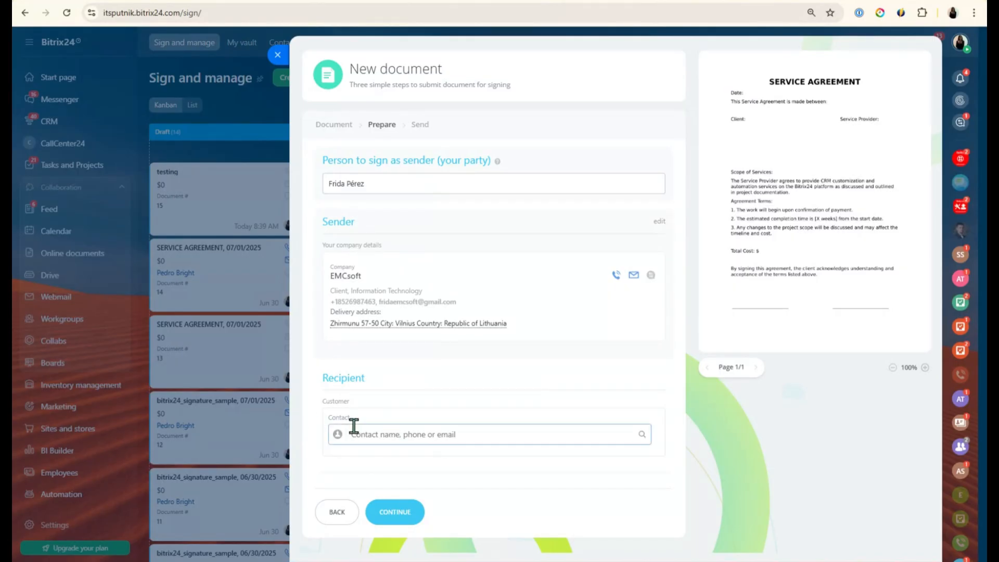
pyautogui.click(401, 437)
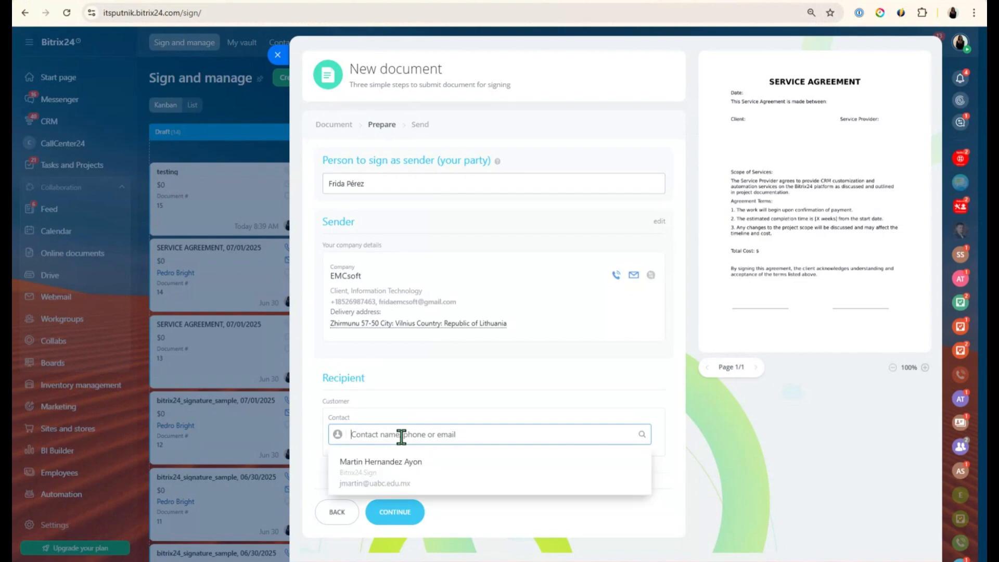
pyautogui.write('Peter')
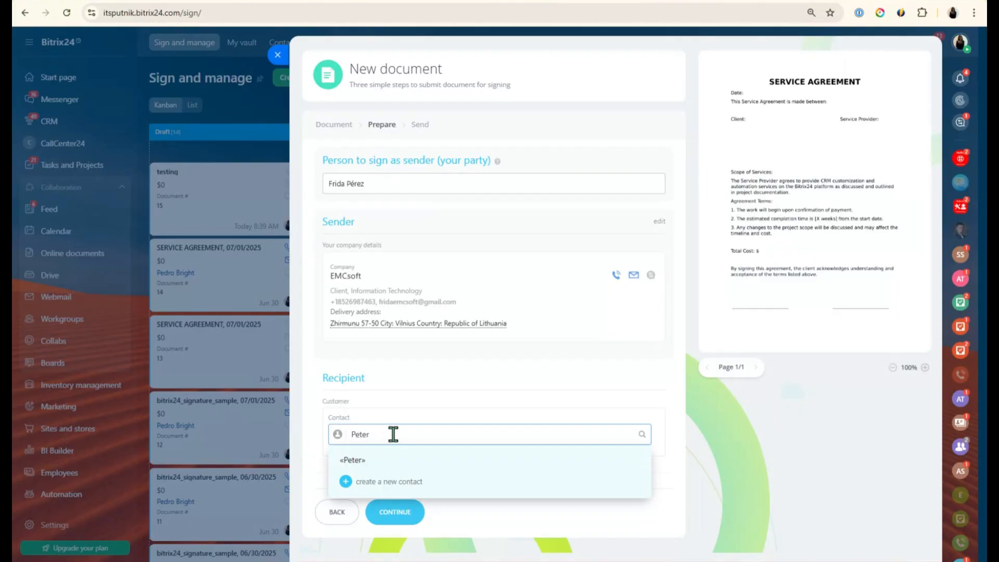
pyautogui.press('BackSpace')
pyautogui.press('BackSpace')
pyautogui.press('BackSpace')
pyautogui.write('dro')
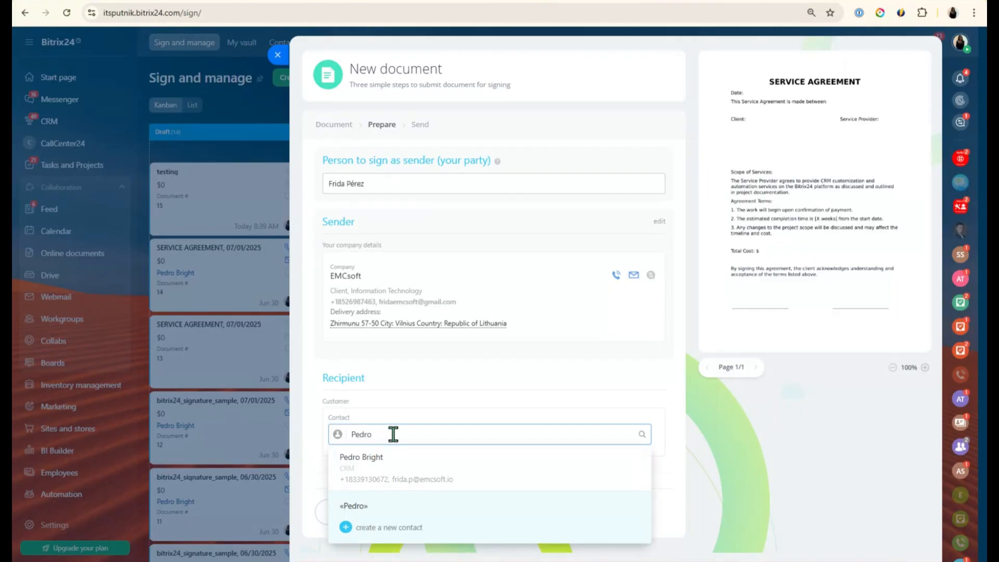
pyautogui.click(345, 463)
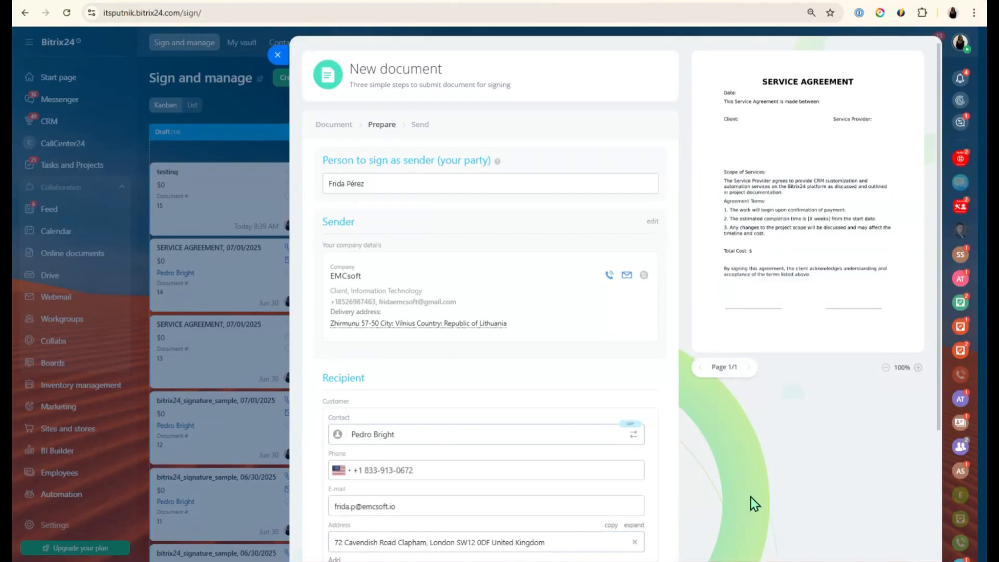
pyautogui.scroll(-3, 755, 504)
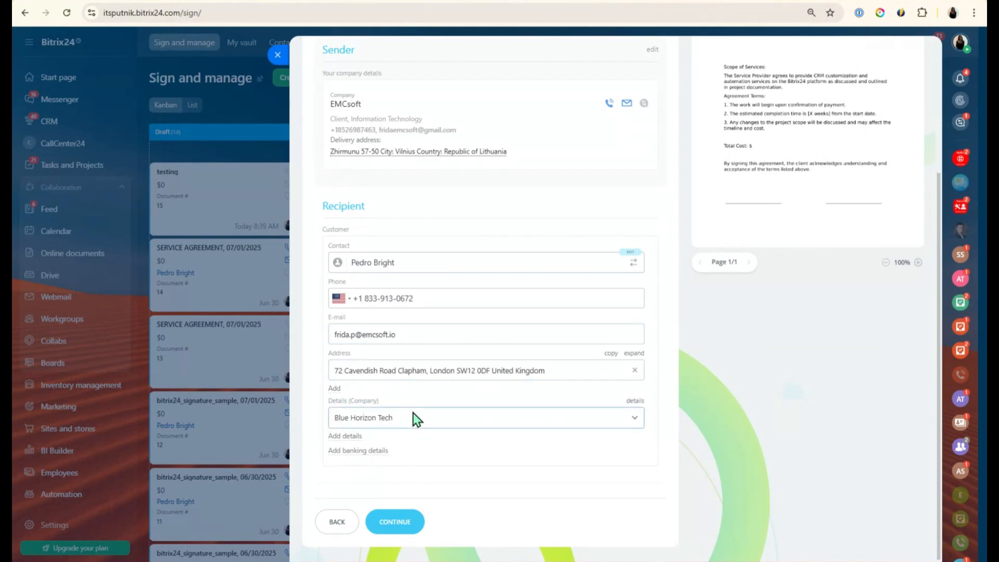
# Choose Blue Horizon Tech as recipient company details, discarding a new Company details form
pyautogui.click(631, 422)
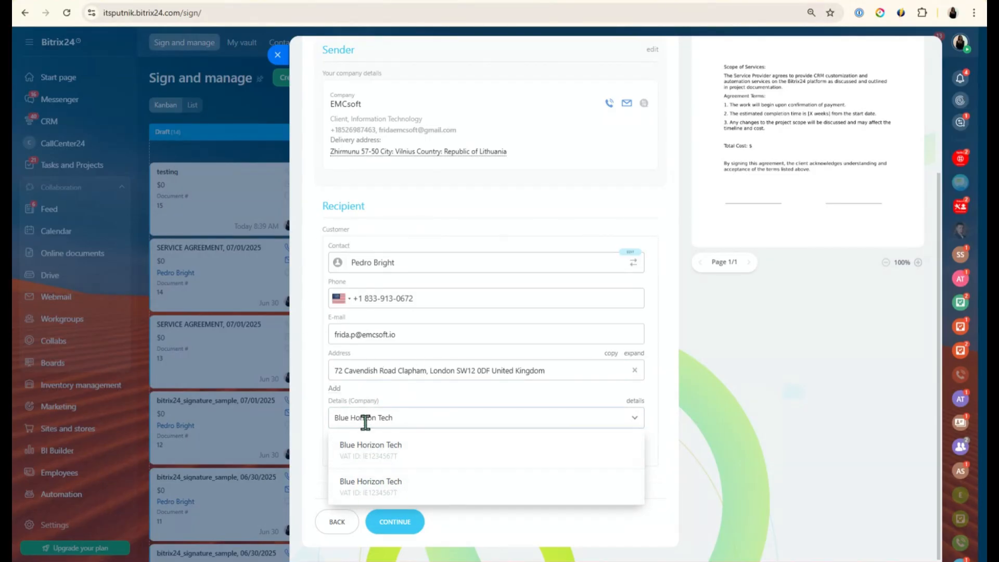
pyautogui.click(682, 452)
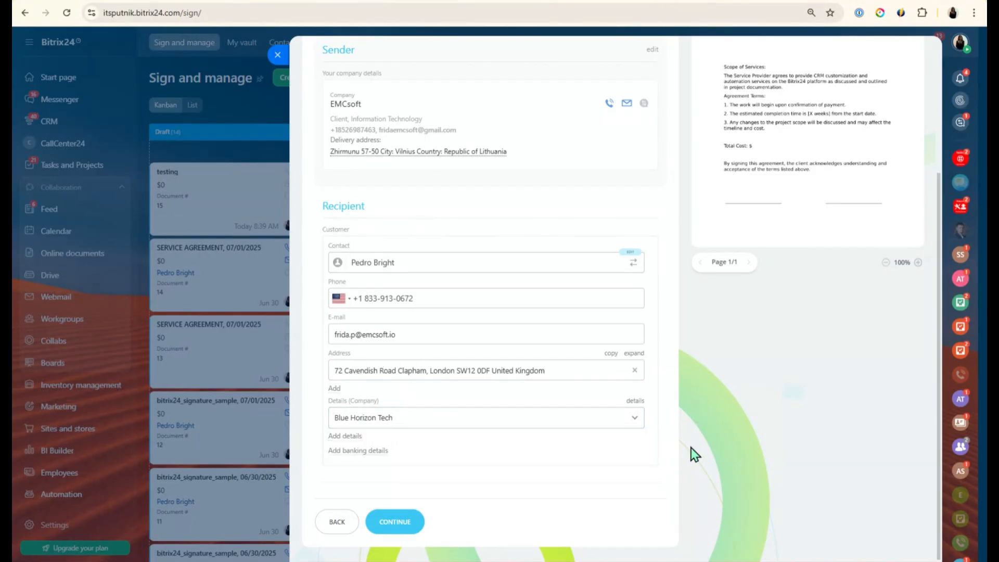
pyautogui.click(345, 437)
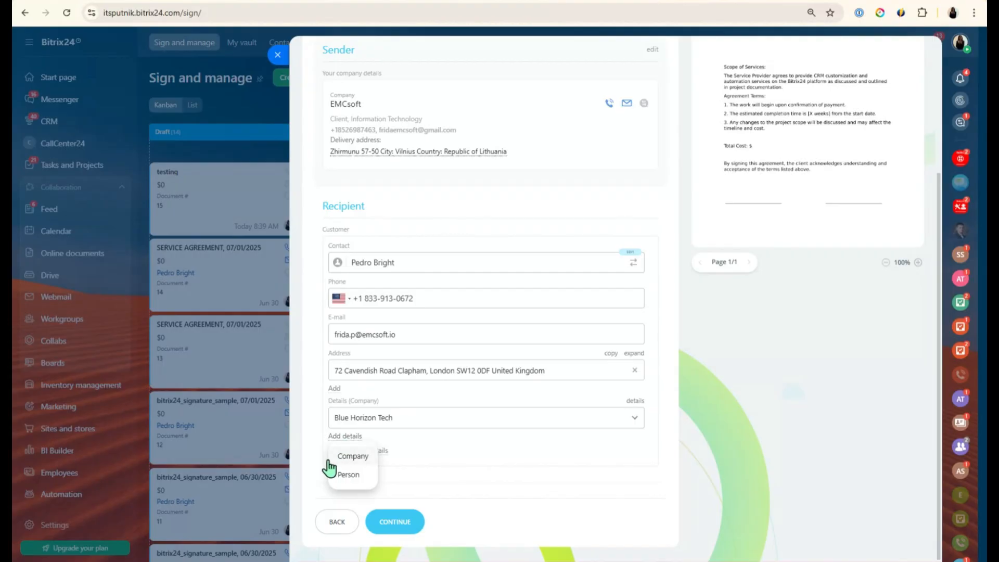
pyautogui.click(345, 458)
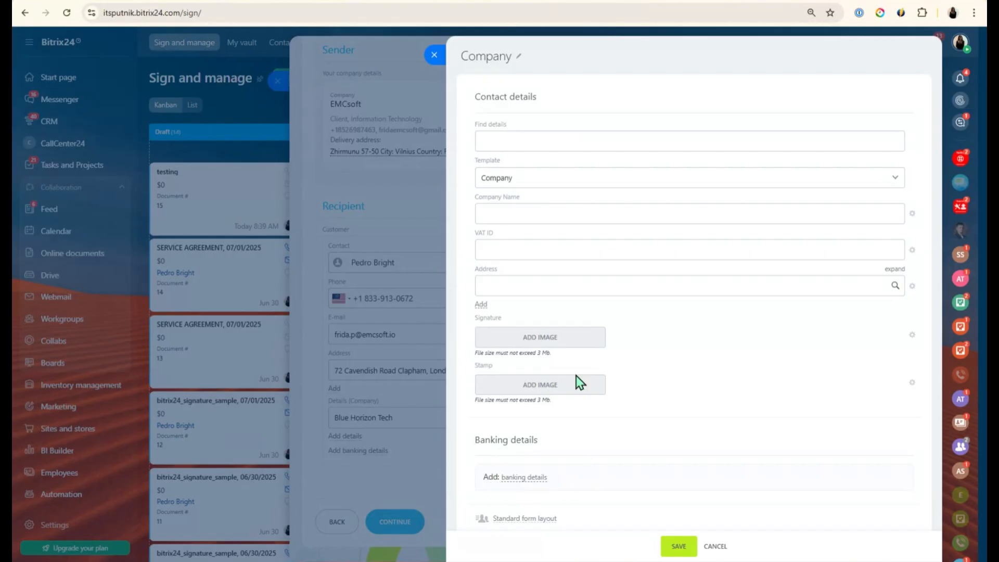
pyautogui.click(437, 53)
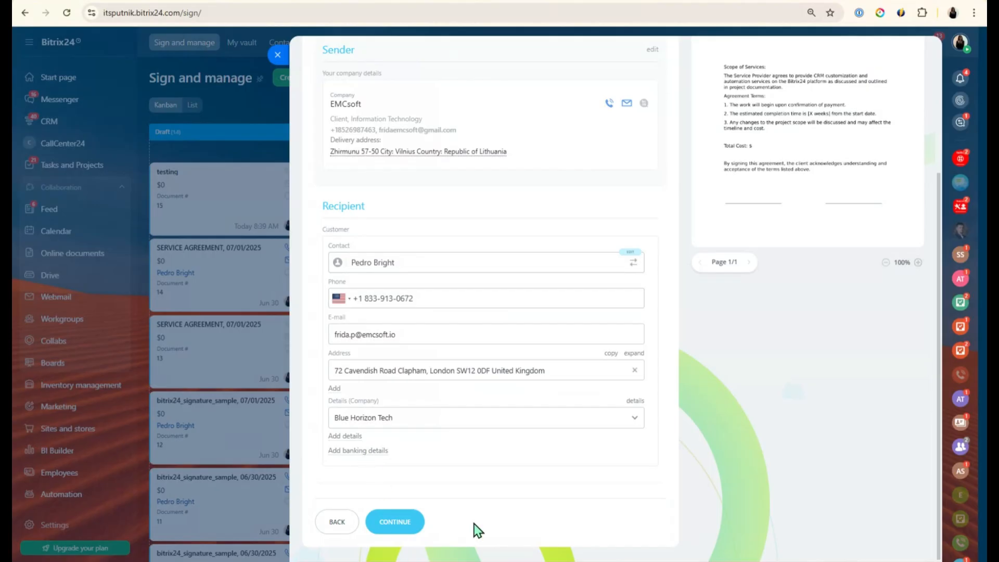
# Insert a date field beside Date: and set it to 07/09/2025
pyautogui.click(405, 529)
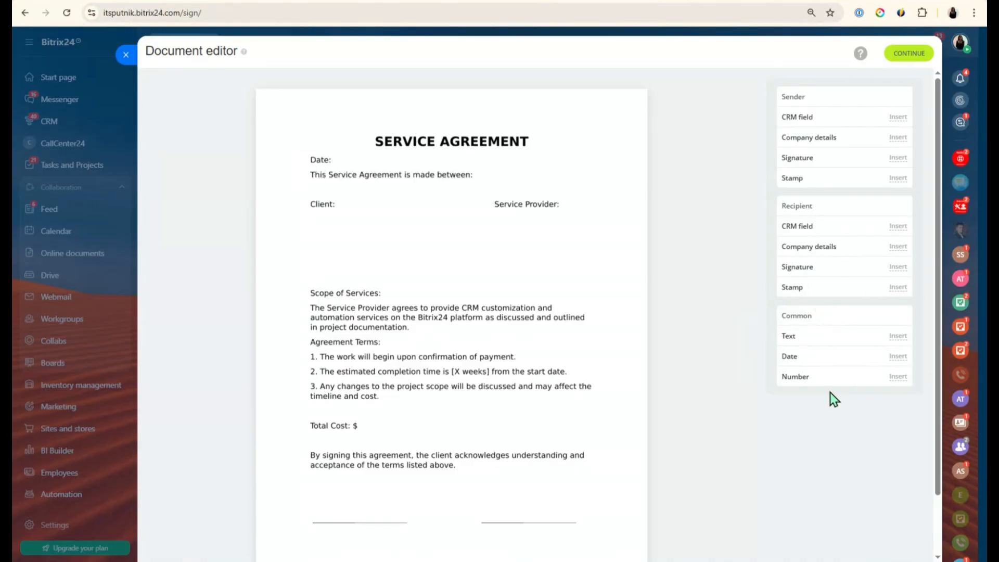
pyautogui.click(898, 357)
pyautogui.moveTo(400, 337); pyautogui.dragTo(339, 155)
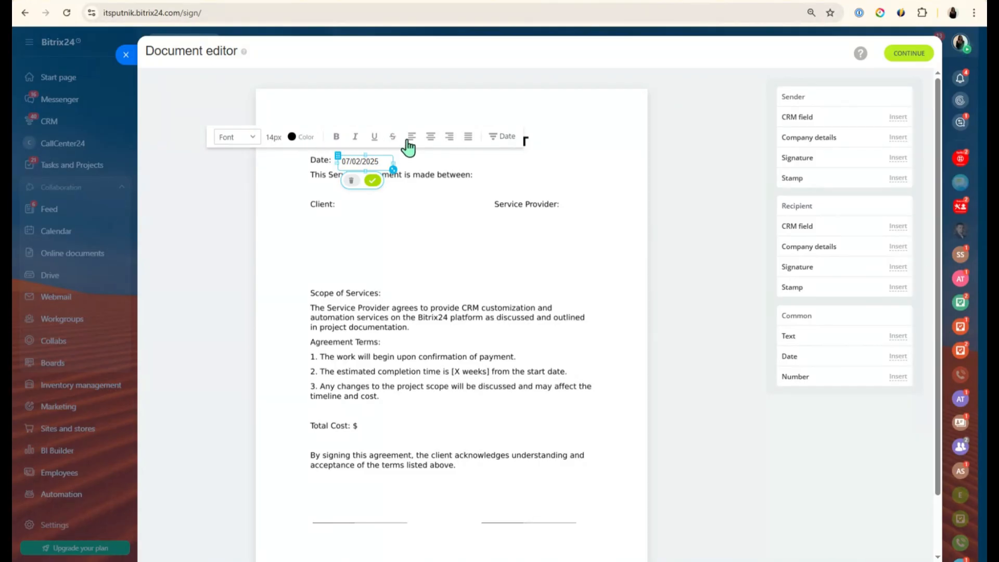
pyautogui.click(501, 138)
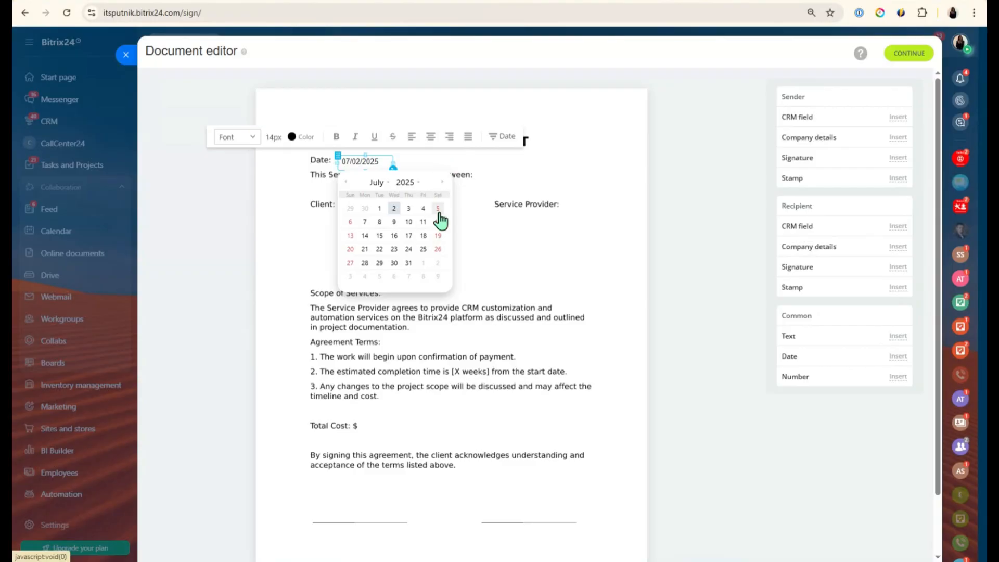
pyautogui.click(395, 225)
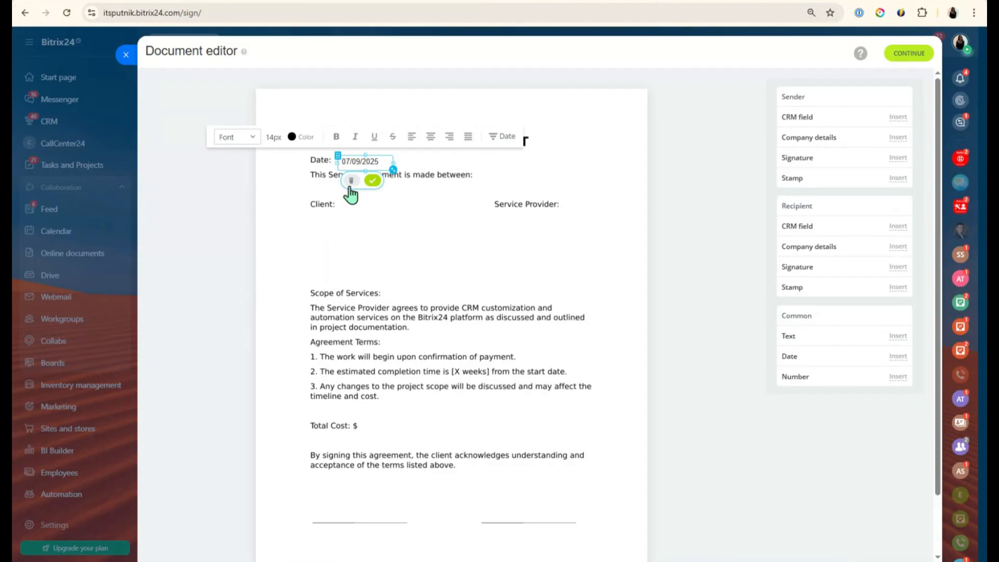
pyautogui.click(374, 181)
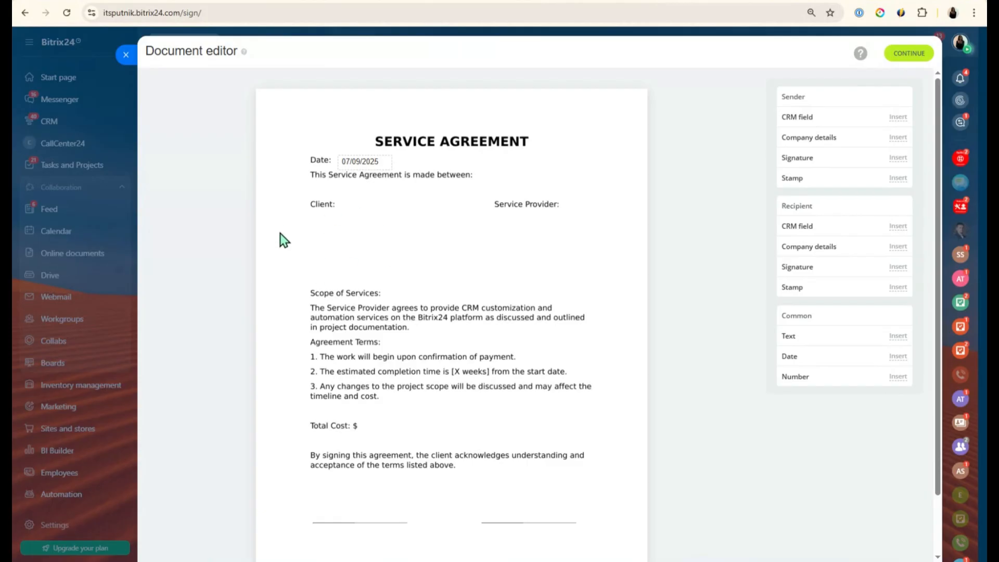
# Place the recipient's company details block under Client: and open its Configure dialog
pyautogui.moveTo(767, 204); pyautogui.dragTo(807, 204)
pyautogui.click(891, 257)
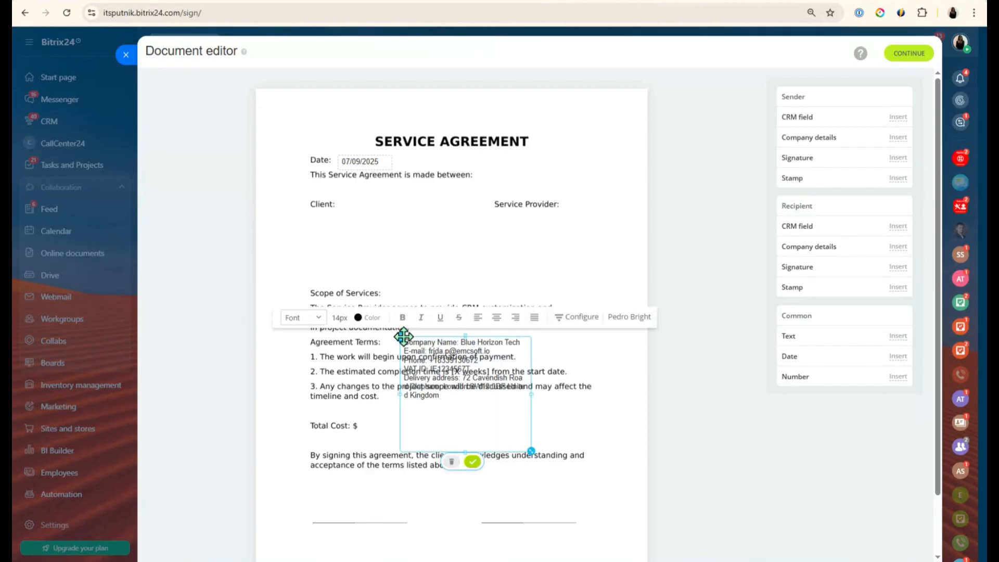
pyautogui.moveTo(401, 337); pyautogui.dragTo(308, 213)
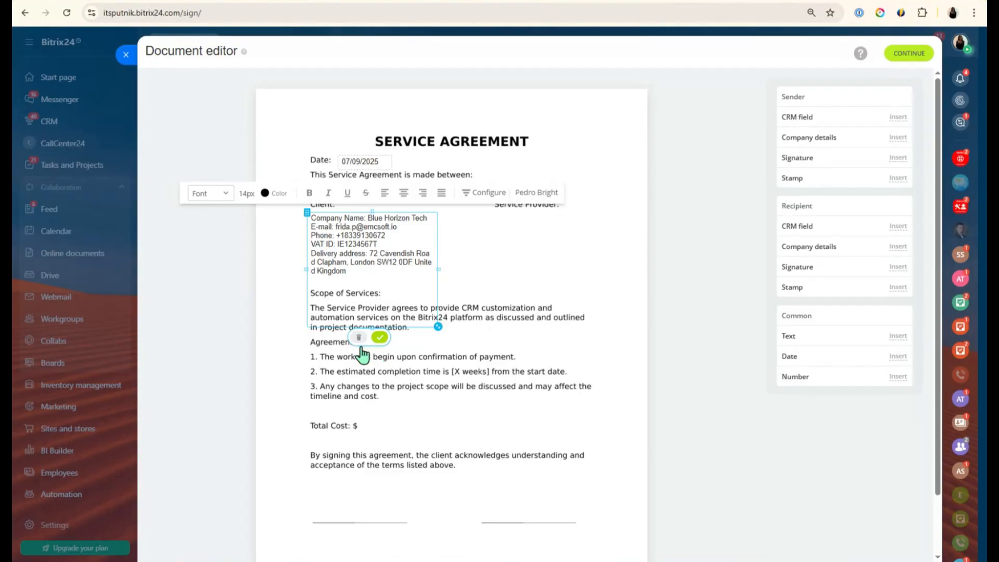
pyautogui.click(484, 196)
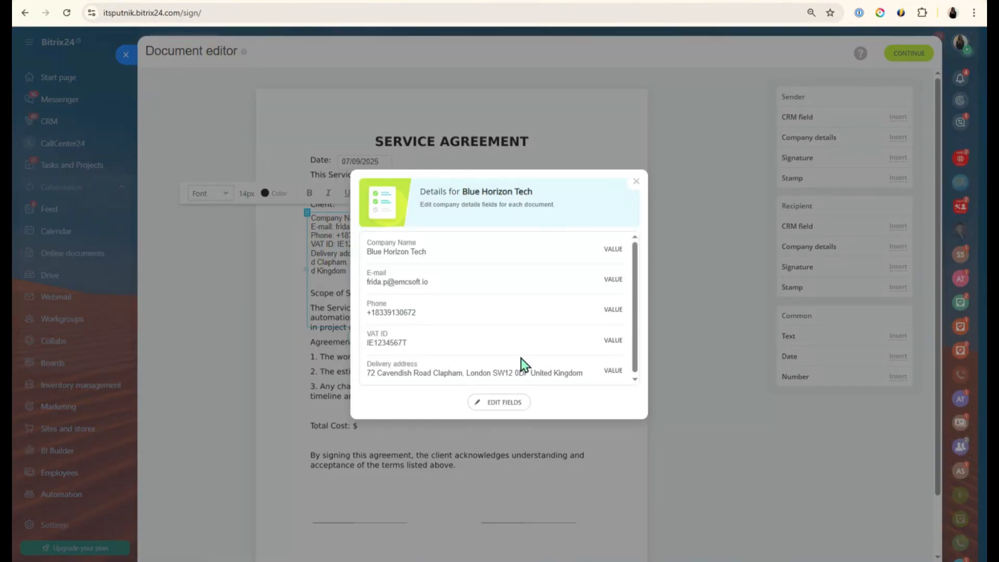
pyautogui.scroll(-1, 480, 333)
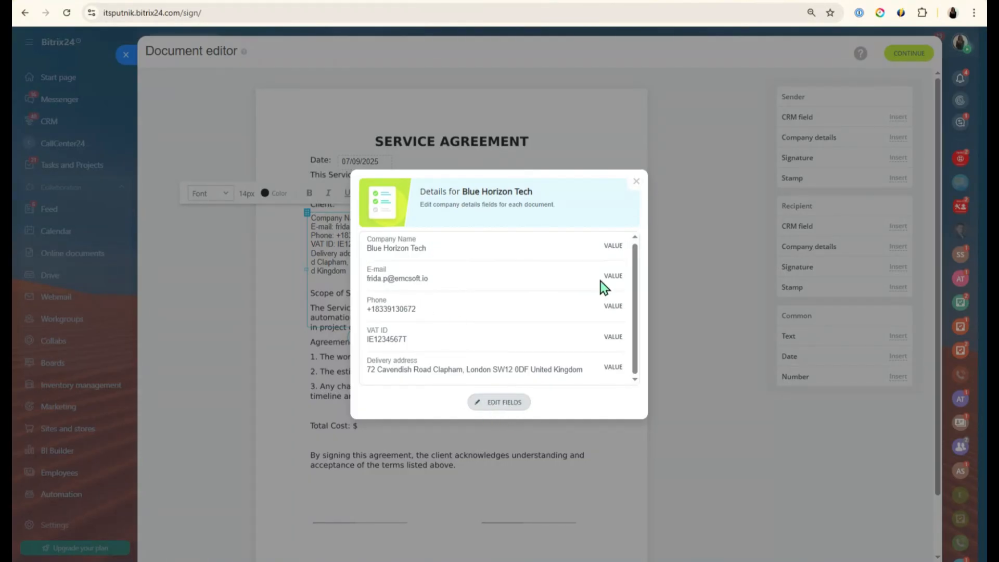
pyautogui.click(613, 252)
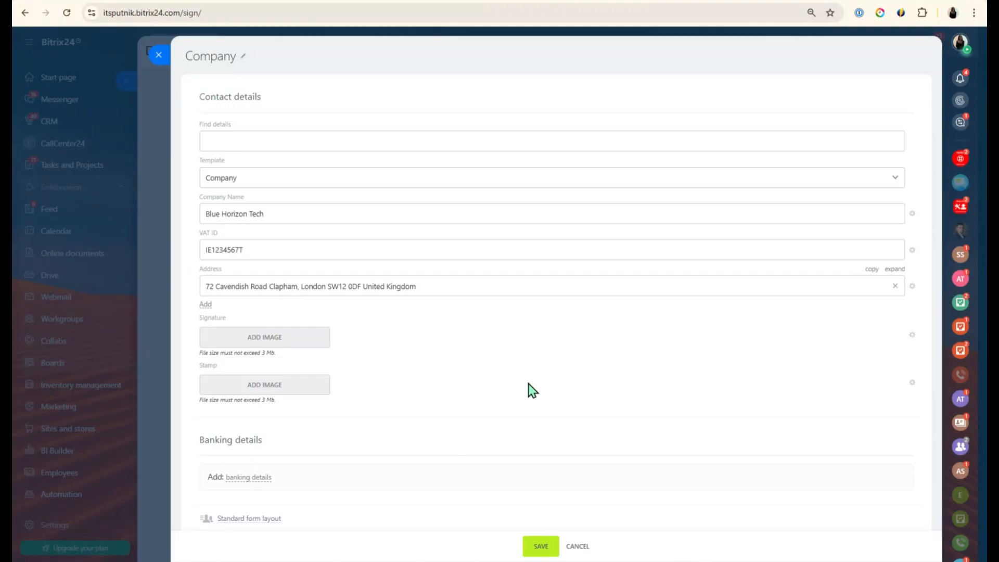
pyautogui.click(577, 547)
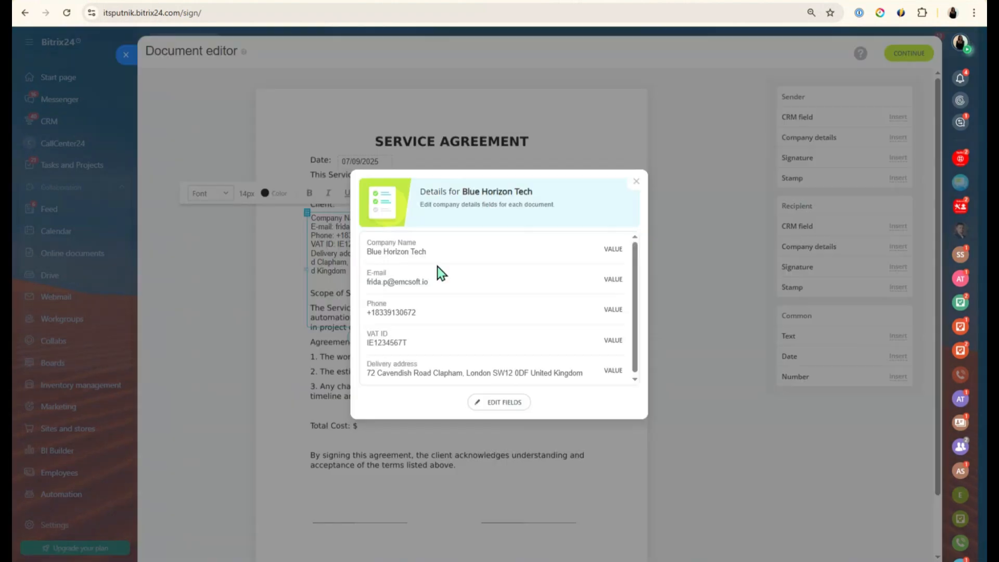
pyautogui.click(525, 404)
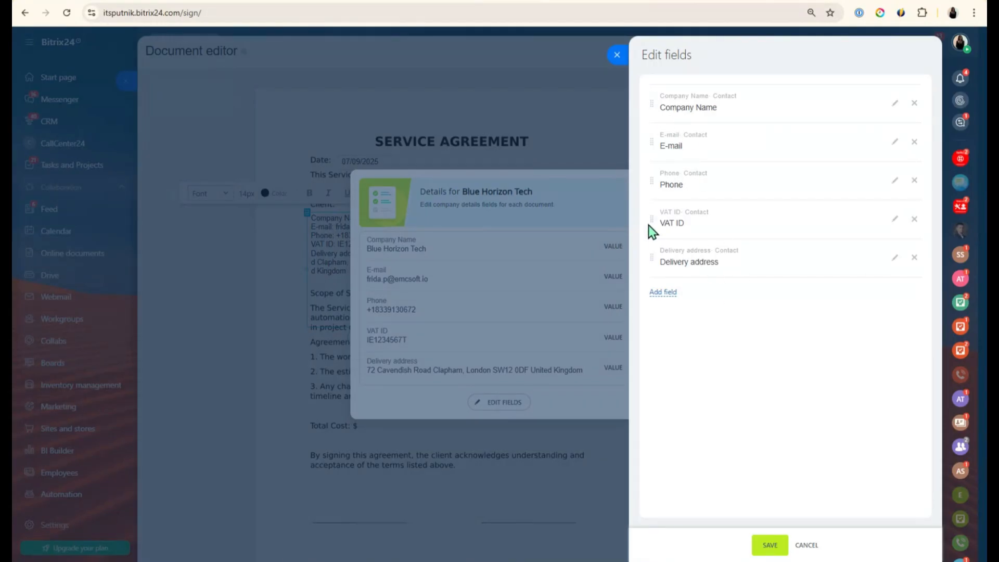
pyautogui.click(663, 292)
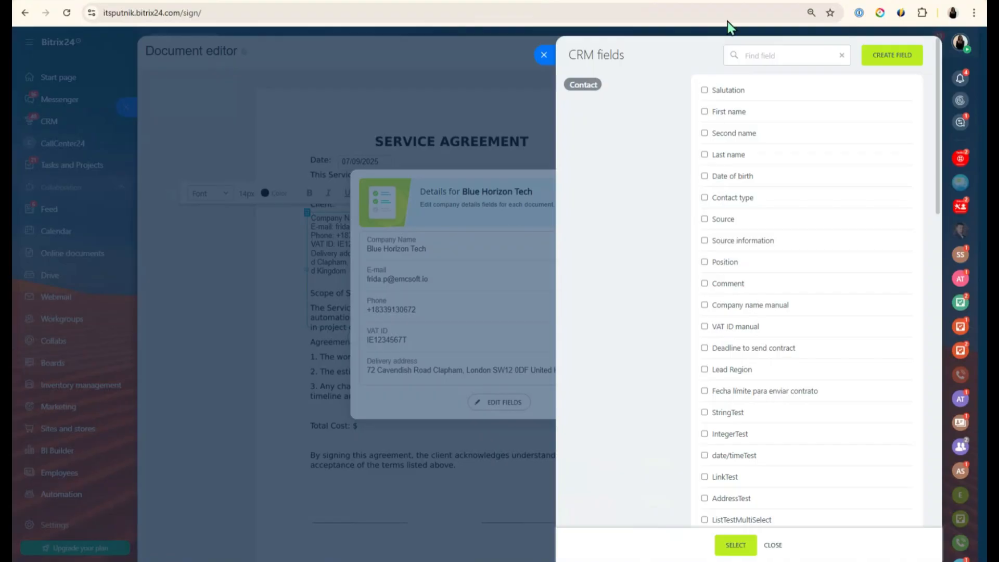
pyautogui.scroll(-10, 760, 326)
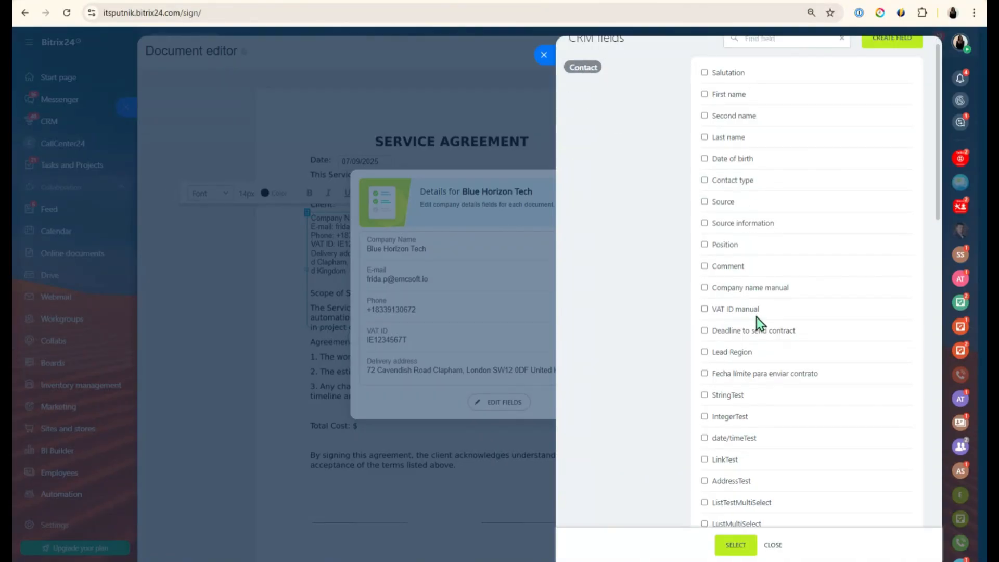
pyautogui.scroll(-1, 800, 416)
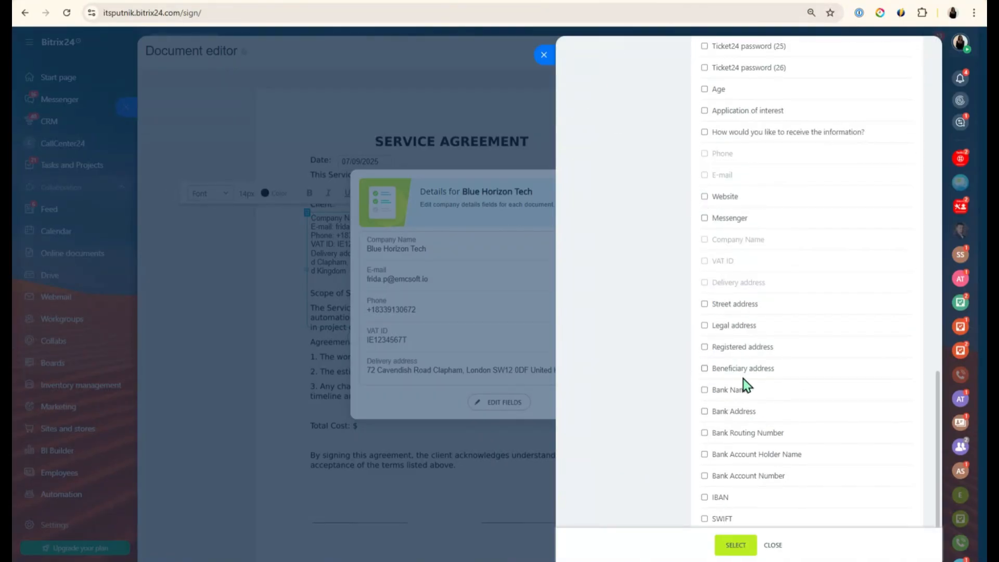
pyautogui.scroll(11, 750, 312)
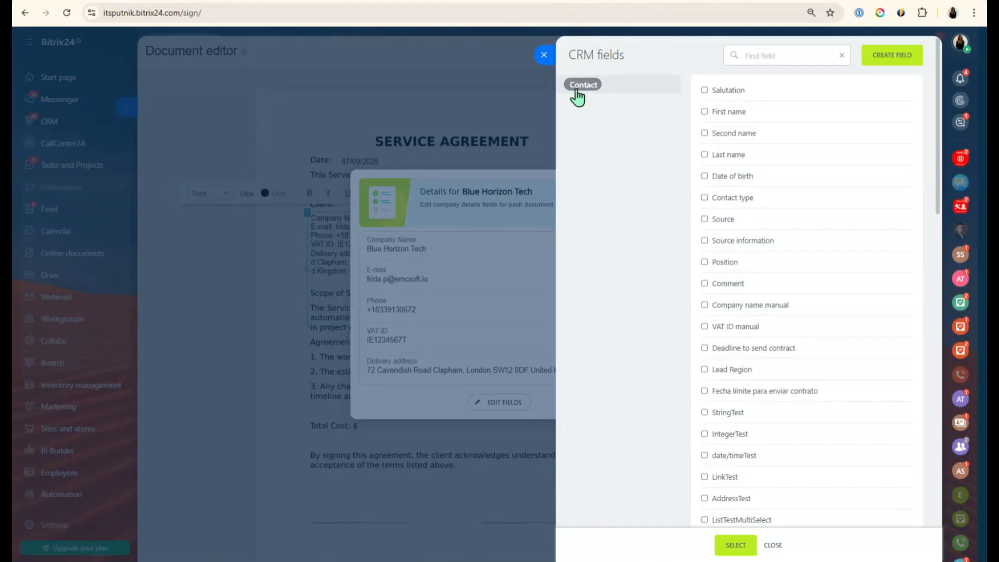
pyautogui.click(543, 55)
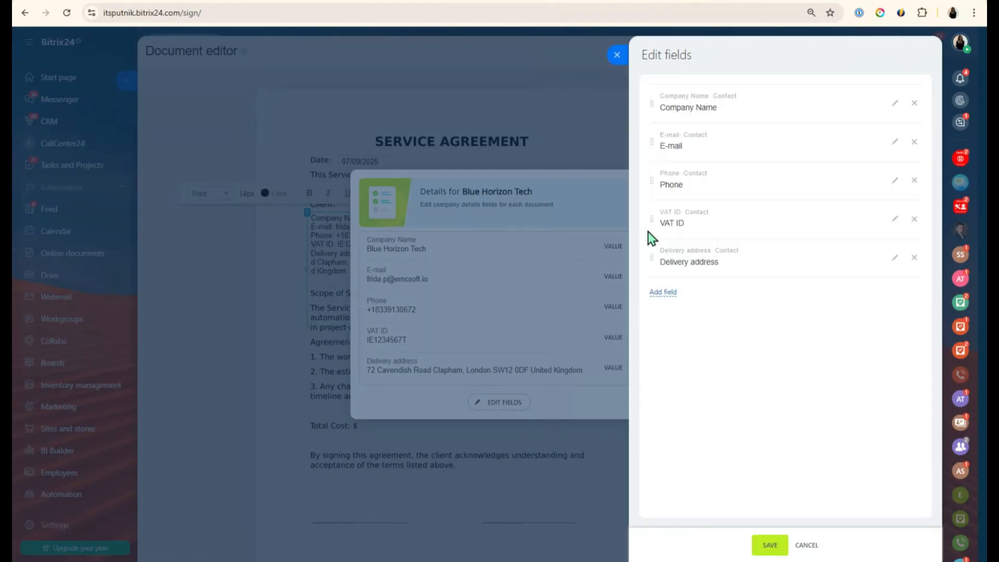
pyautogui.click(617, 54)
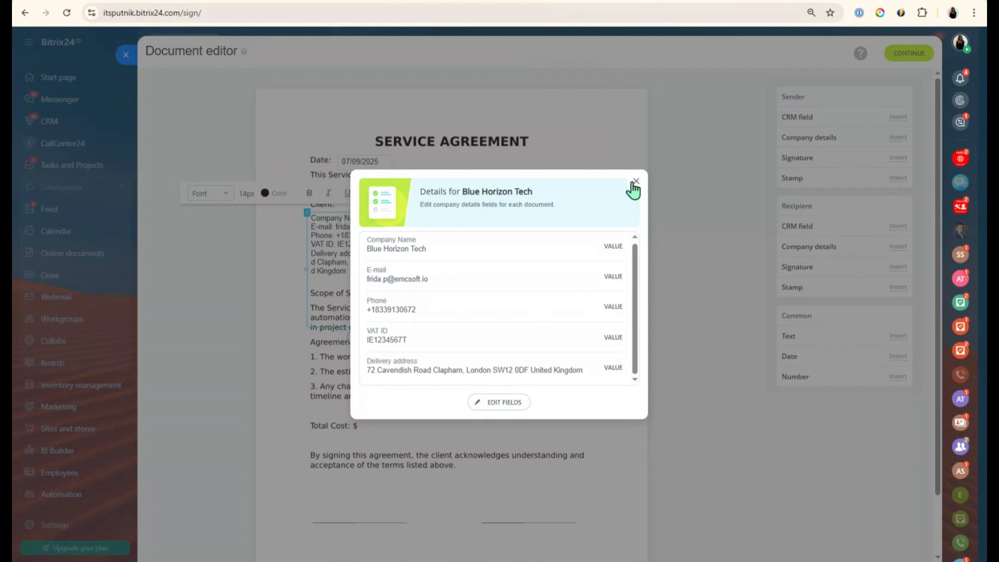
pyautogui.click(633, 191)
# Confirm the Client block, then place EMCsoft's sender company details under Service Provider:
pyautogui.click(330, 234)
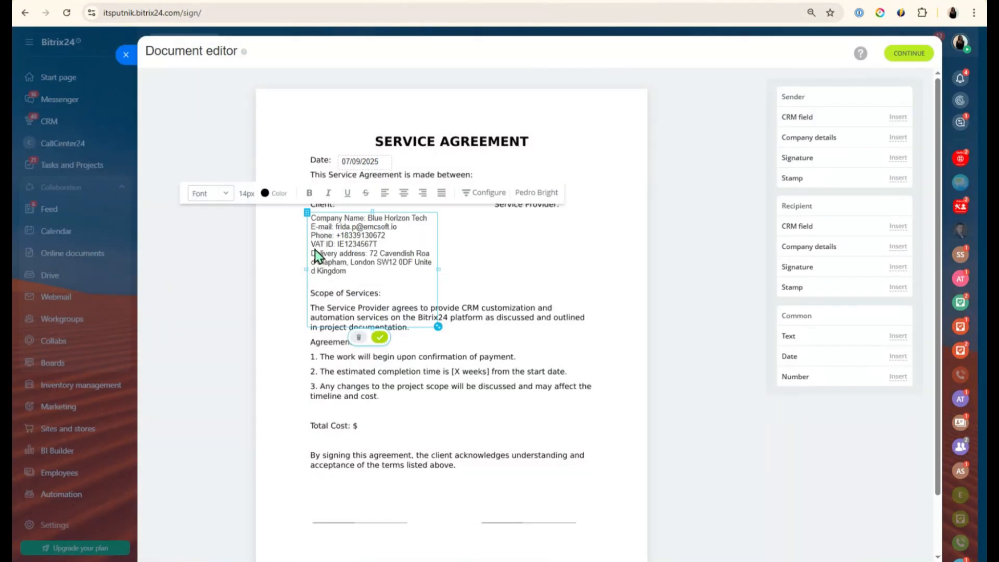
pyautogui.click(380, 338)
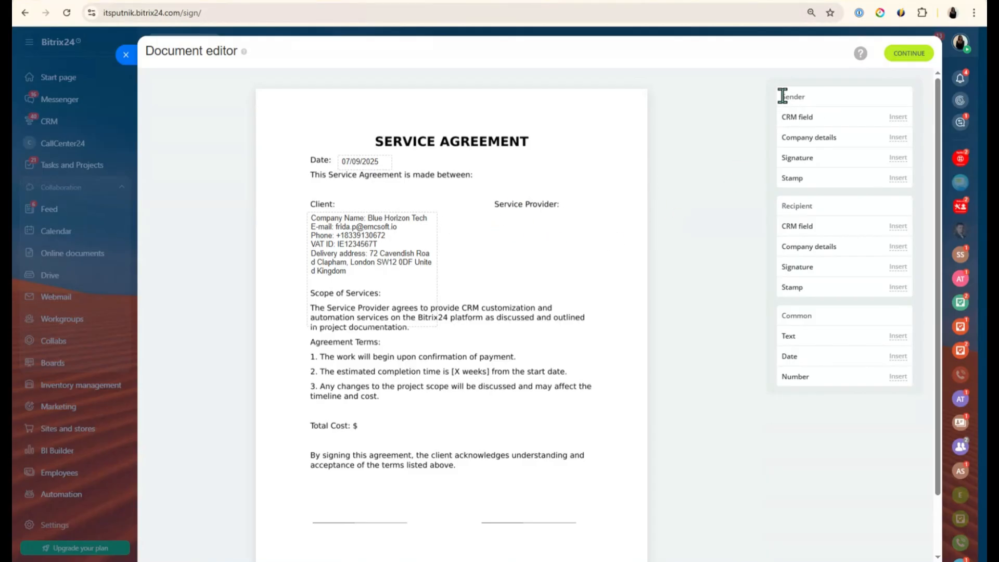
pyautogui.moveTo(782, 97); pyautogui.dragTo(844, 94)
pyautogui.click(844, 93)
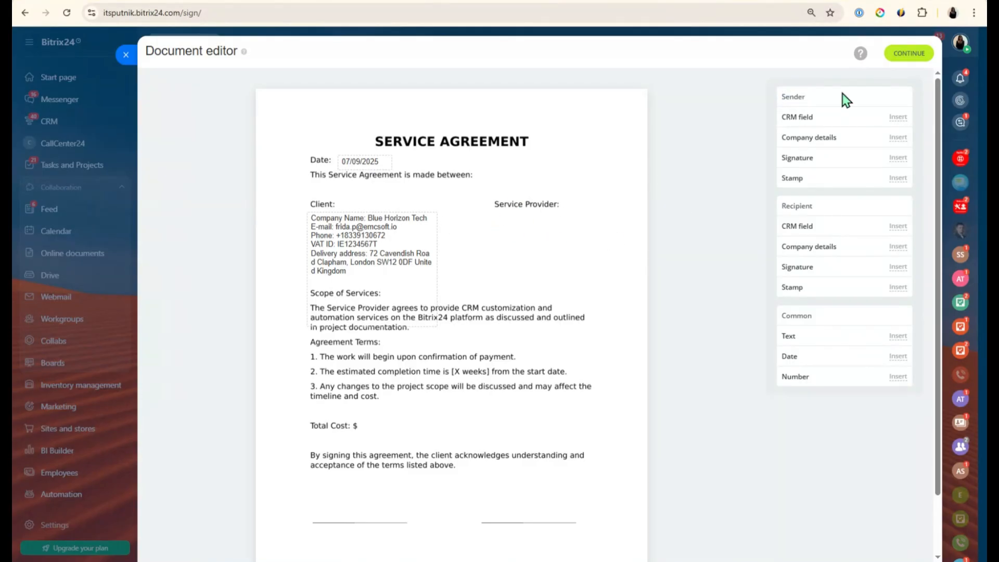
pyautogui.click(896, 145)
pyautogui.click(419, 357)
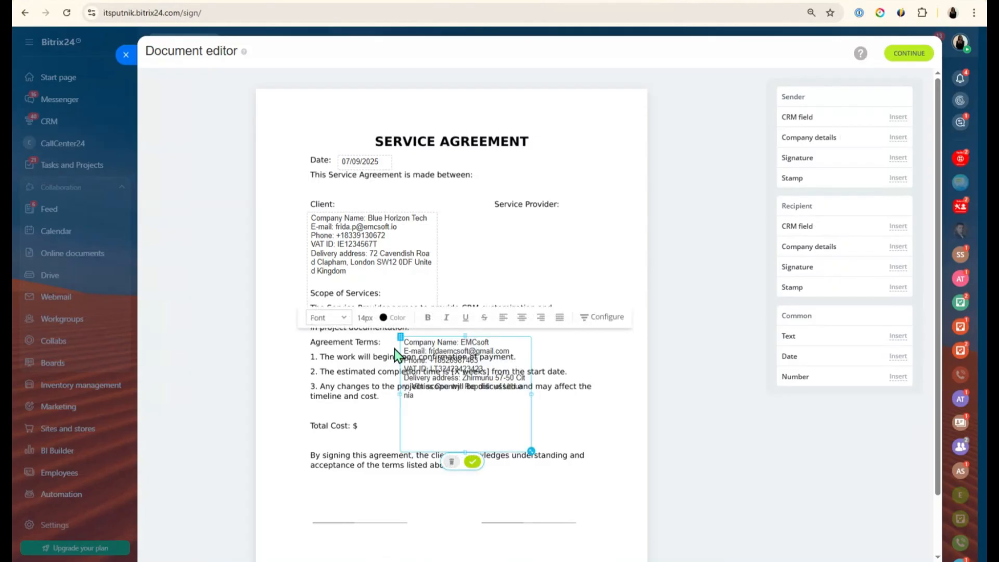
pyautogui.moveTo(400, 337); pyautogui.dragTo(477, 212)
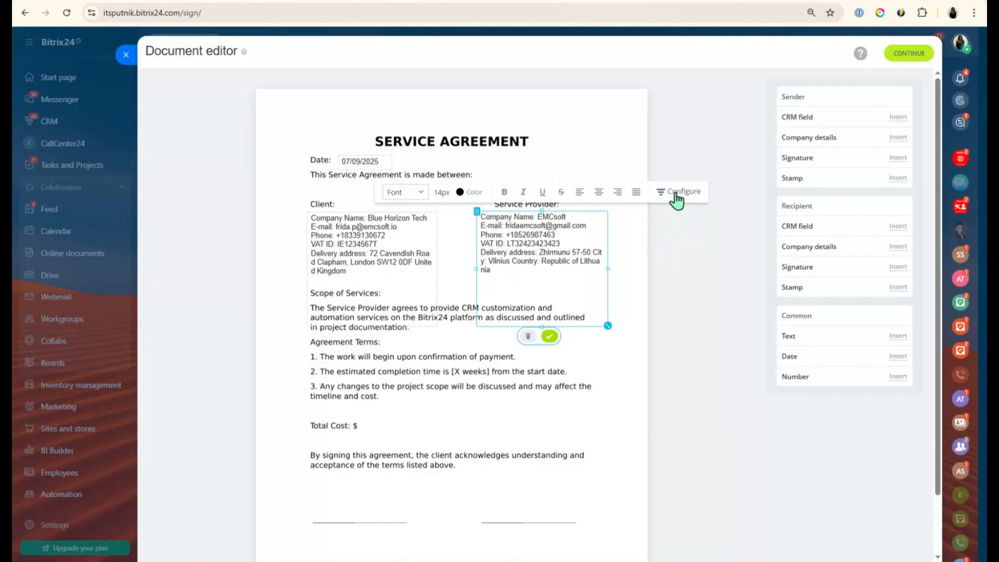
pyautogui.click(673, 258)
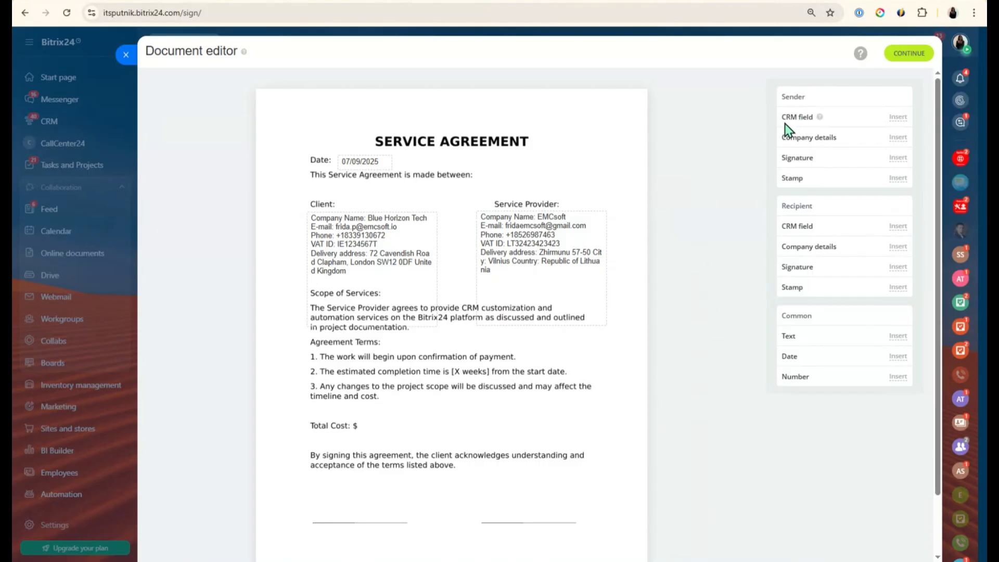
# Insert a sender SWIFT CRM field into the agreement from the CRM fields list
pyautogui.click(896, 117)
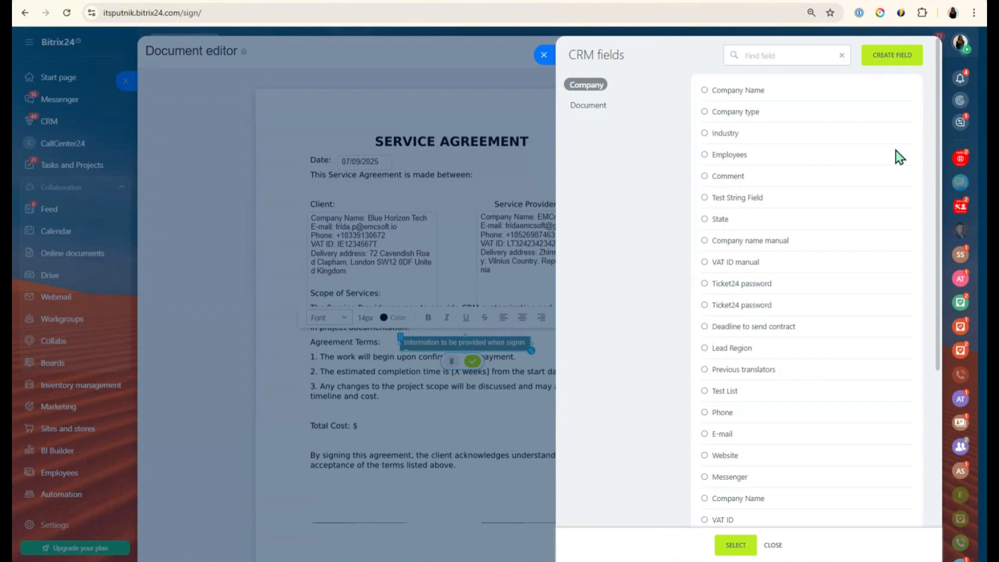
pyautogui.scroll(-2, 765, 187)
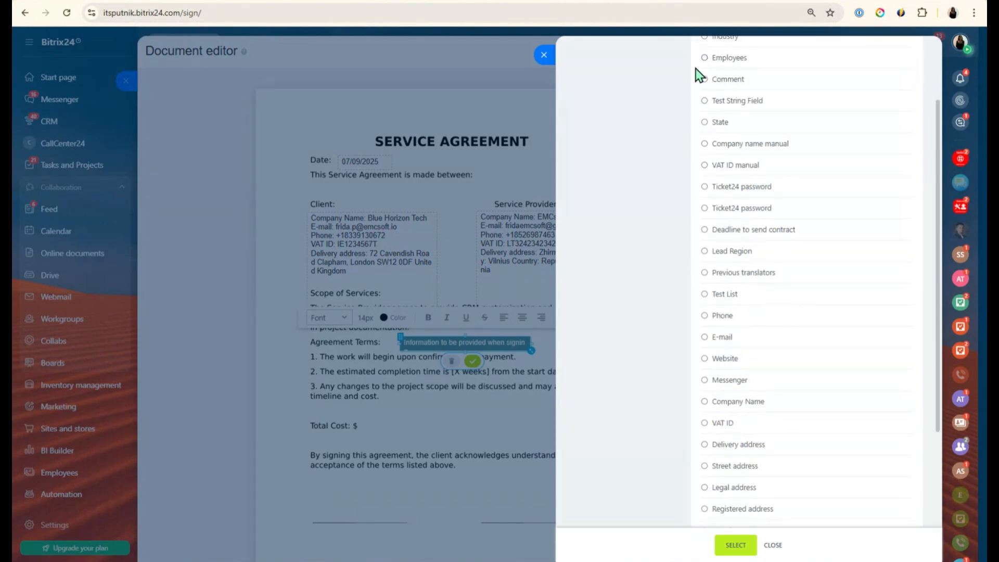
pyautogui.scroll(2, 723, 130)
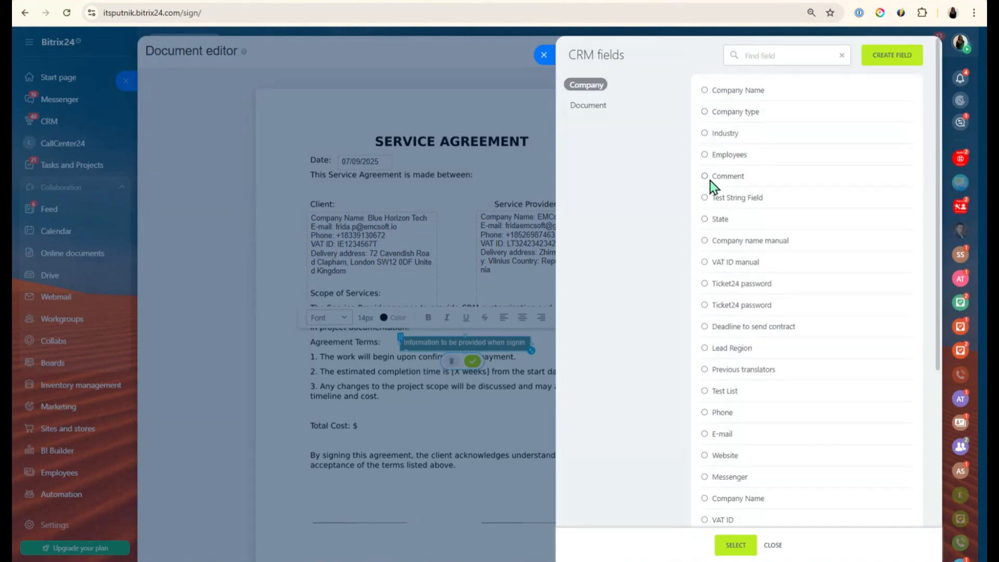
pyautogui.click(704, 178)
pyautogui.scroll(-2, 713, 448)
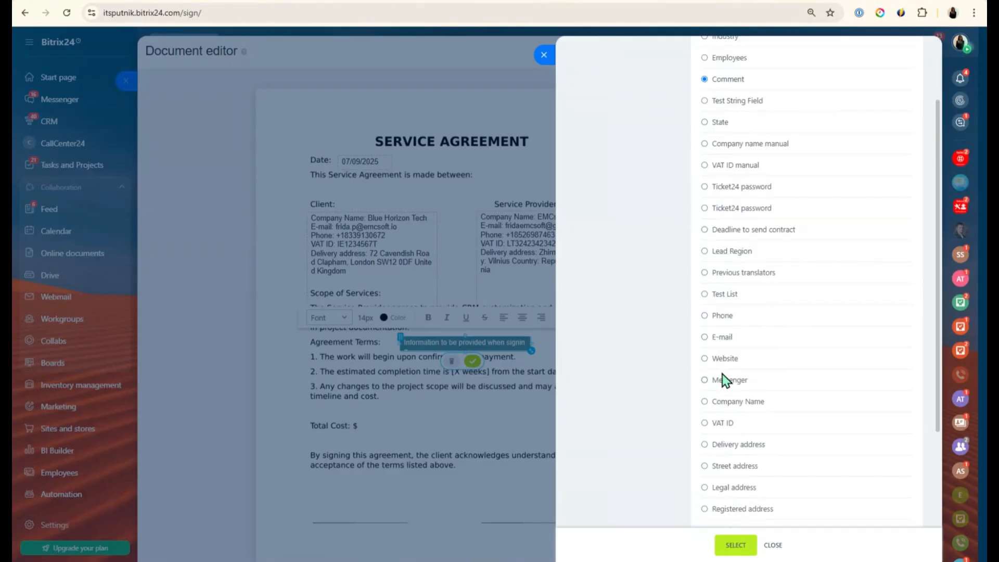
pyautogui.scroll(-4, 734, 338)
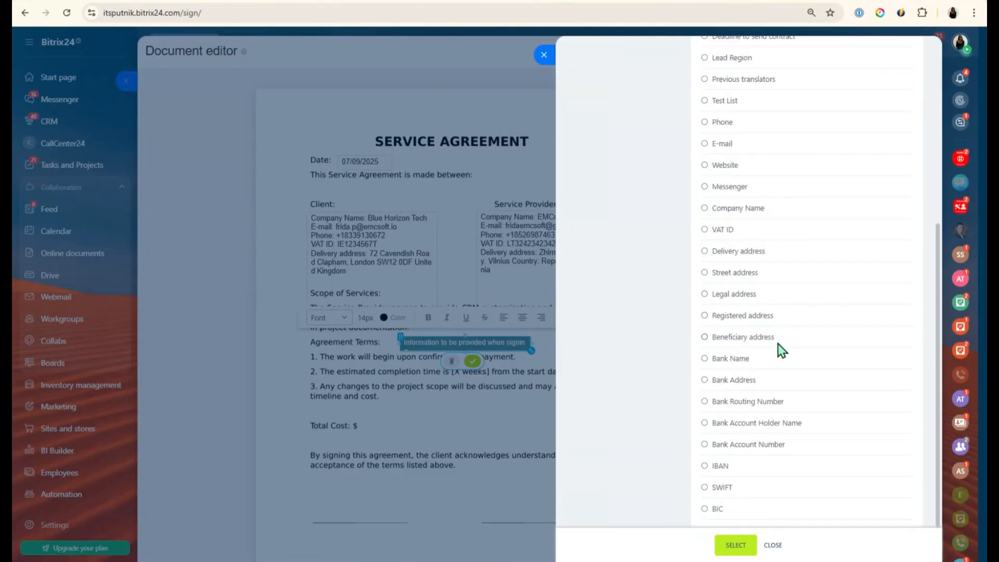
pyautogui.click(704, 481)
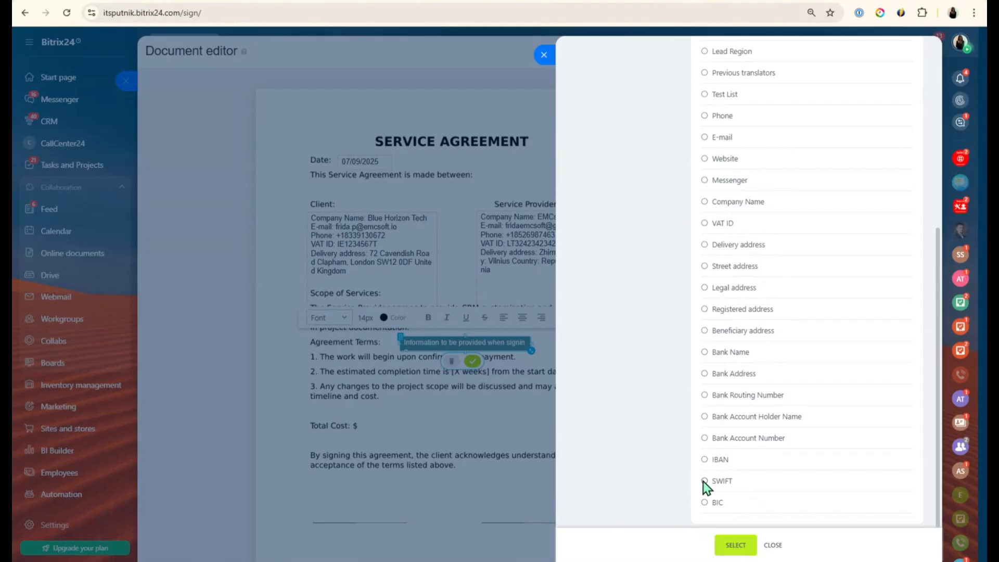
pyautogui.click(735, 545)
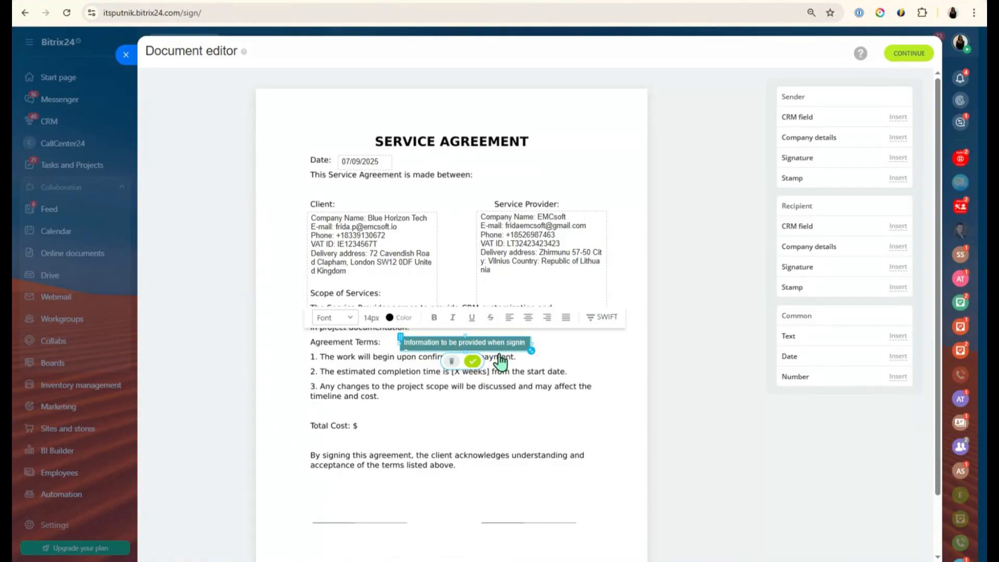
pyautogui.click(450, 361)
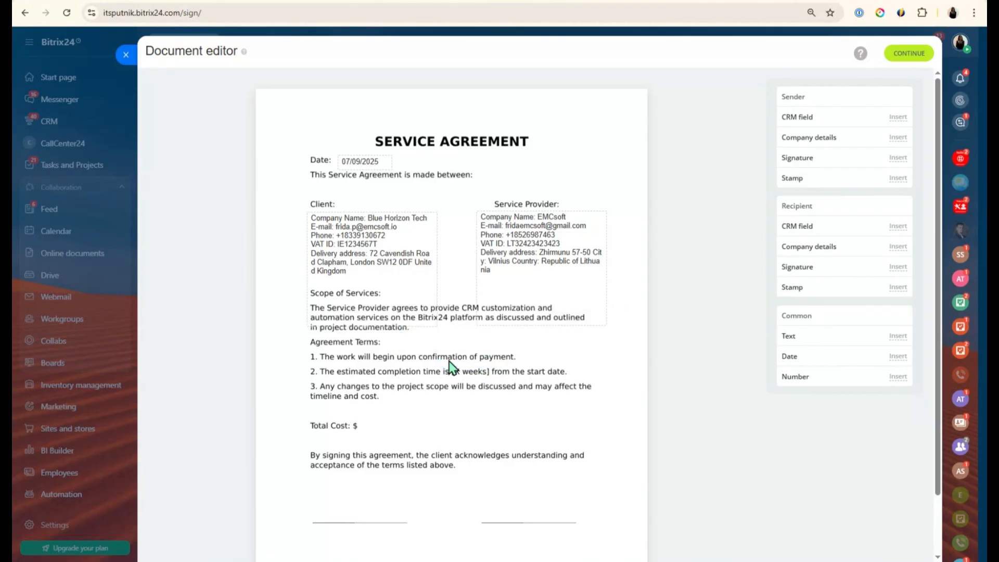
pyautogui.click(895, 119)
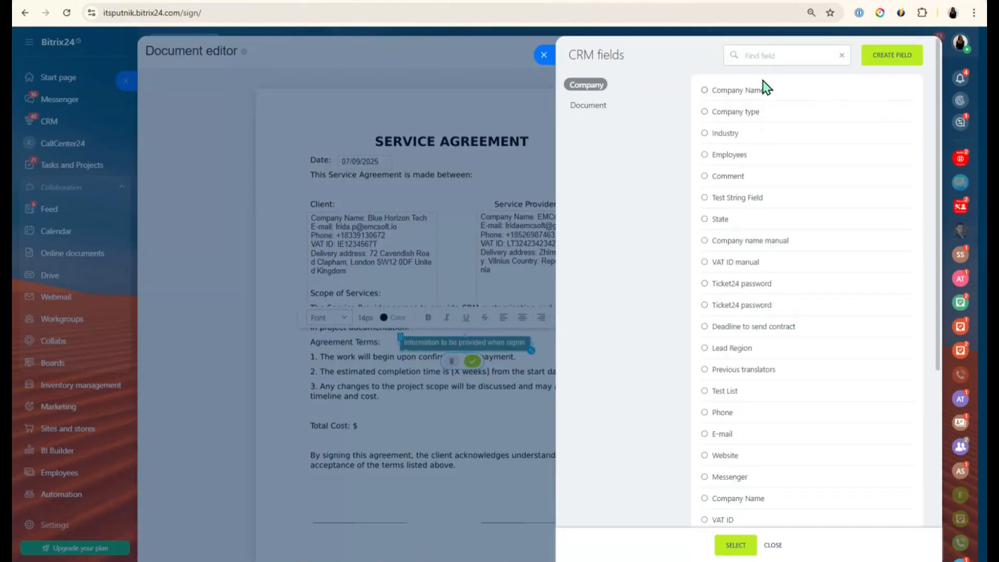
pyautogui.write('name')
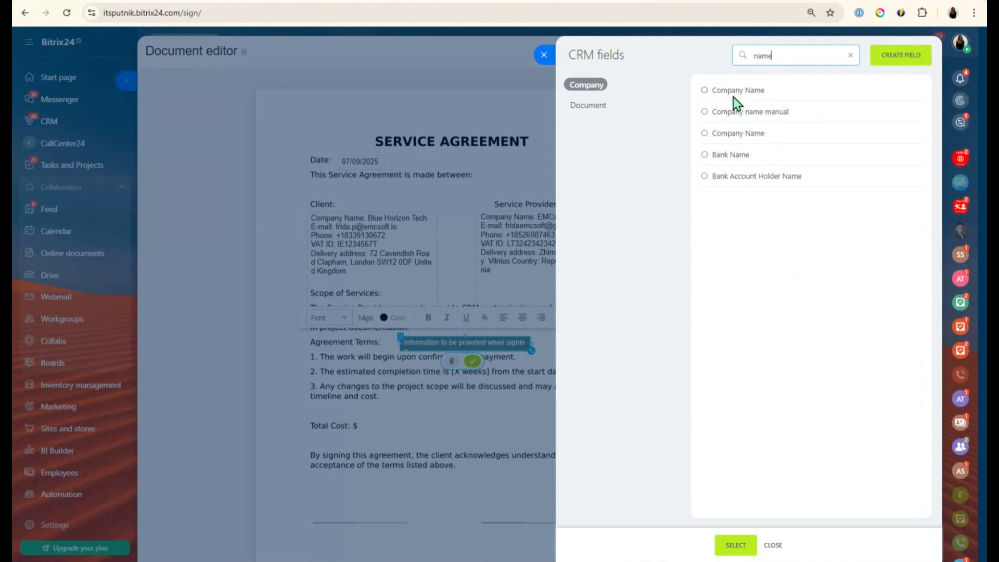
pyautogui.click(734, 134)
pyautogui.click(735, 547)
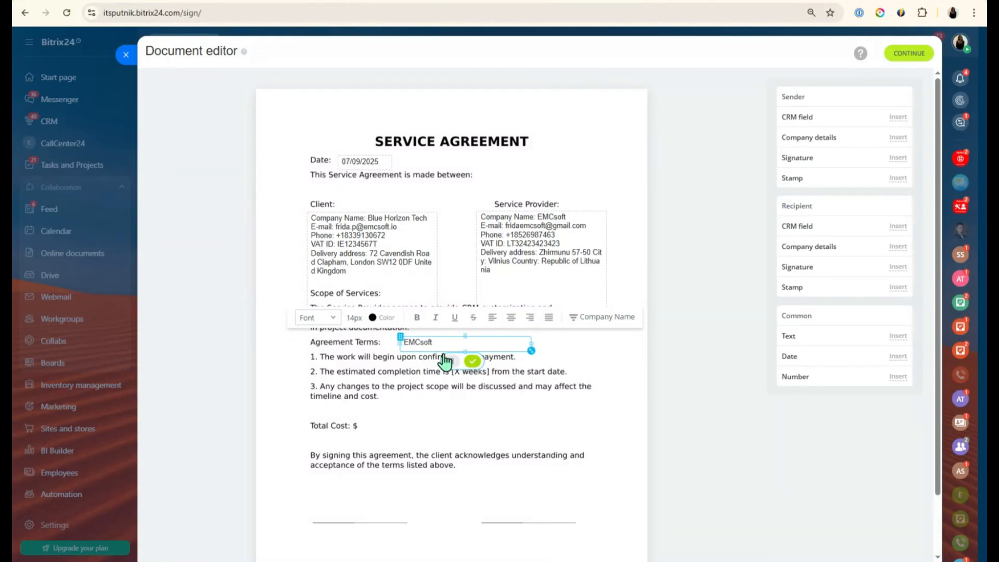
pyautogui.click(397, 339)
pyautogui.click(412, 347)
pyautogui.click(451, 367)
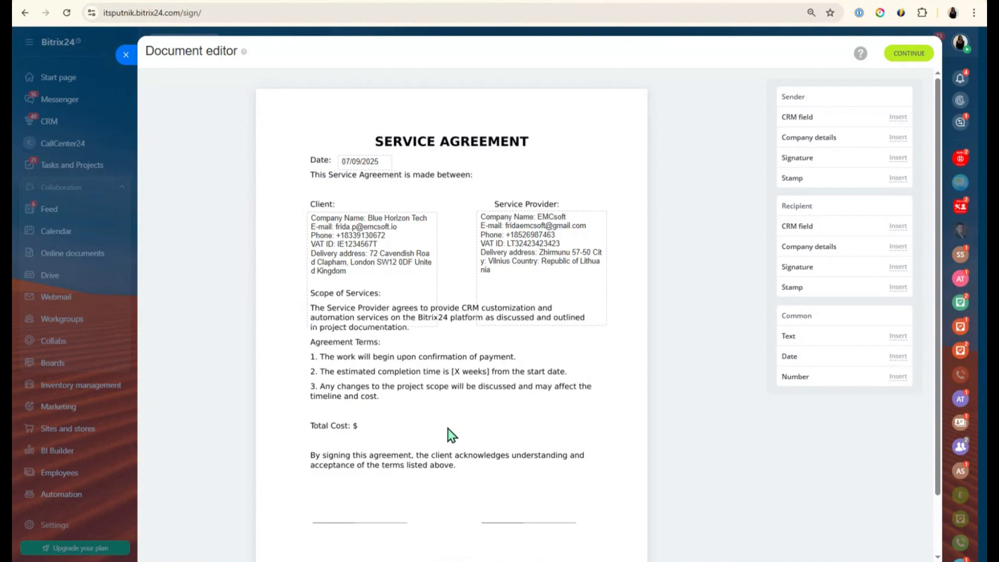
# Add an auto-numbered field with current number 800 and place it after 'Total Cost: $'
pyautogui.click(898, 377)
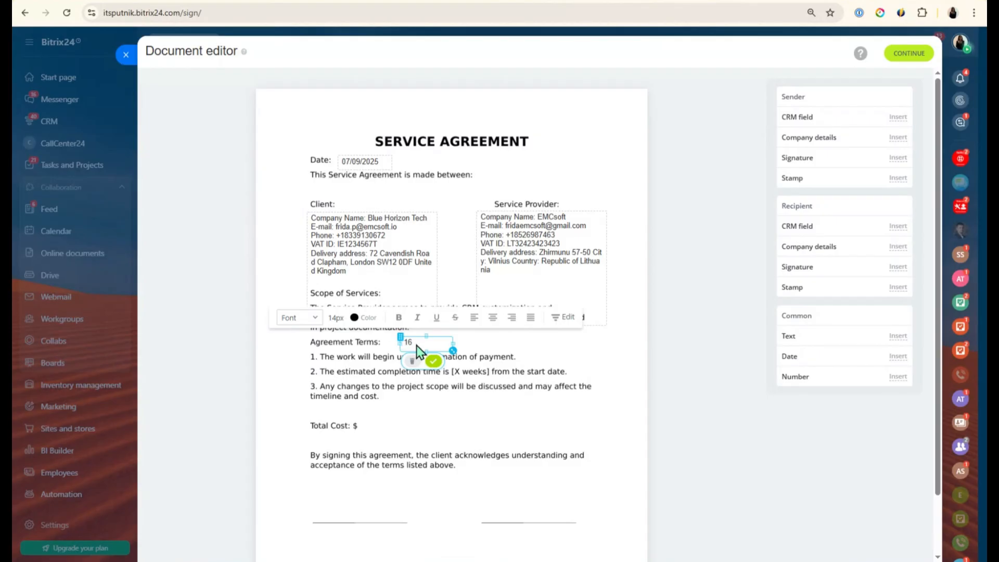
pyautogui.click(568, 319)
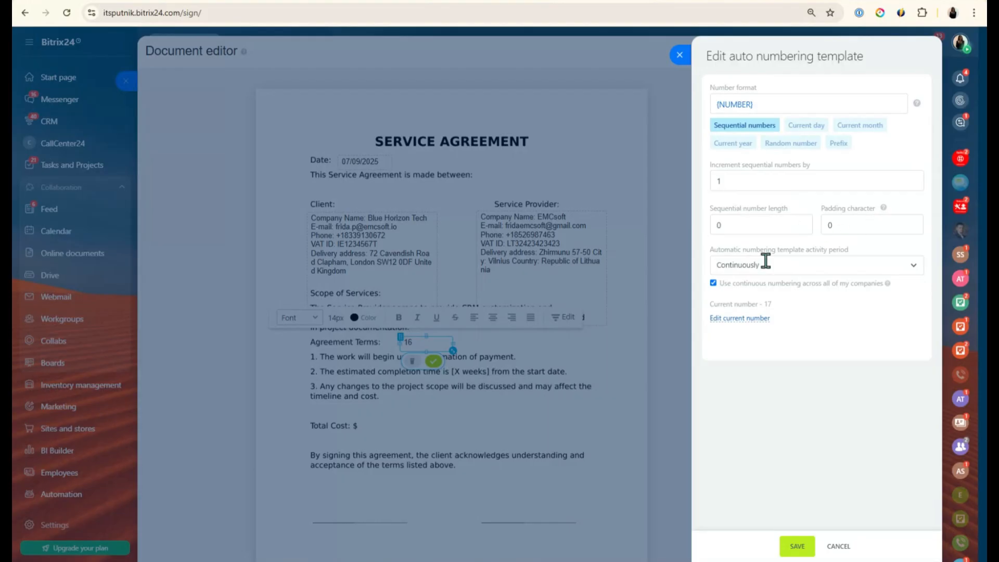
pyautogui.click(747, 319)
pyautogui.click(739, 319)
pyautogui.click(739, 319)
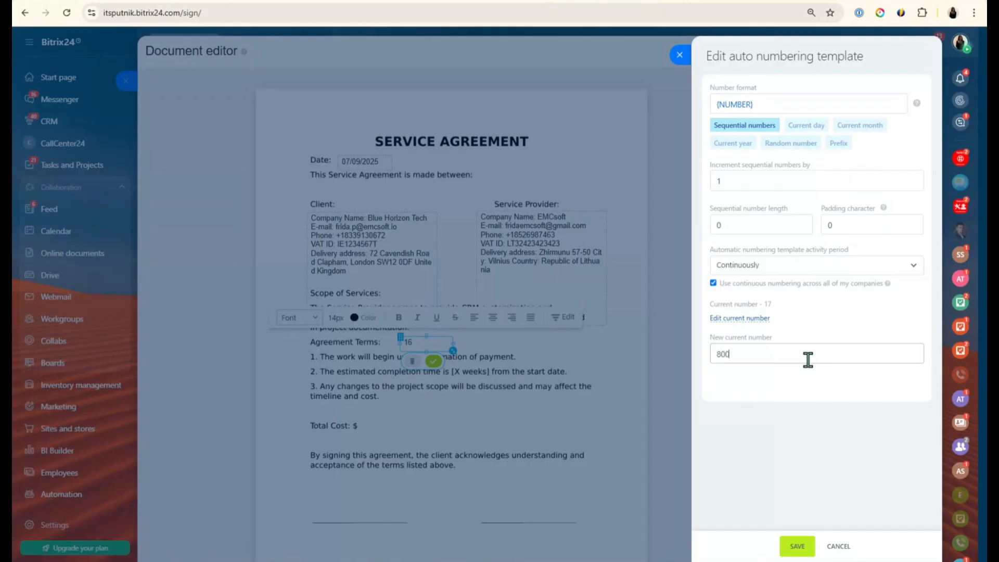
pyautogui.click(796, 545)
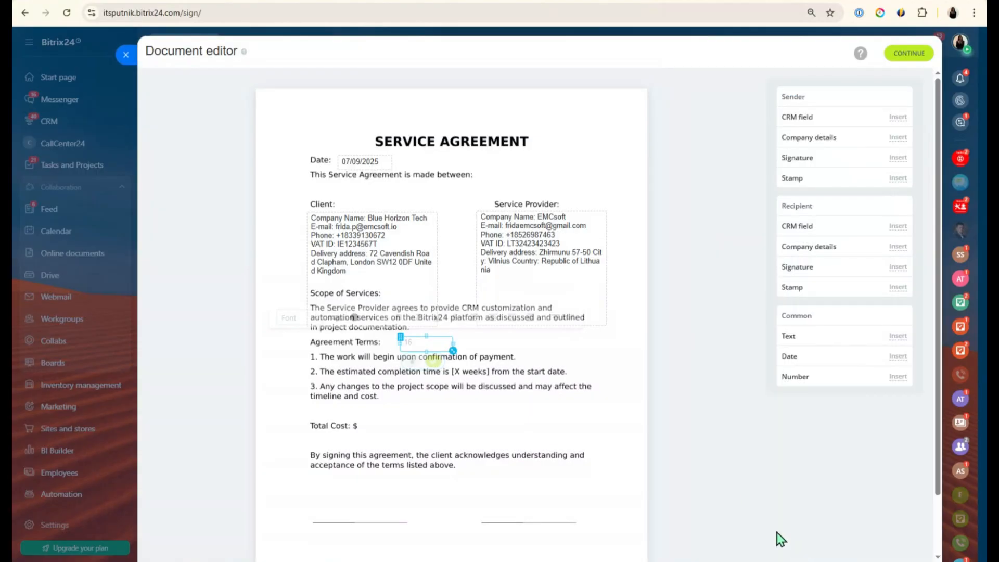
pyautogui.moveTo(402, 341); pyautogui.dragTo(362, 422)
pyautogui.click(393, 446)
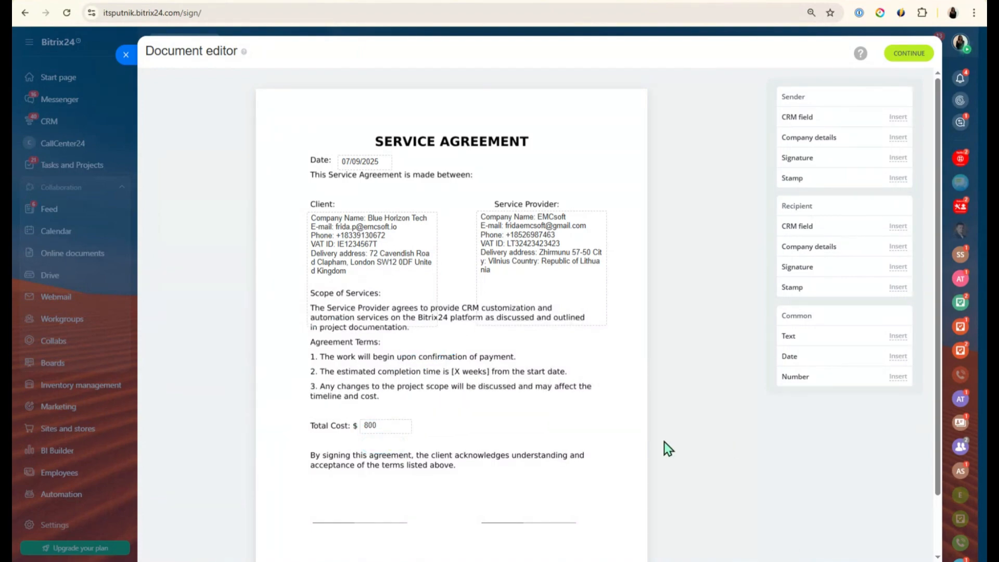
# Add a 'USD' text field and move it beside the 800 amount on the Total Cost line
pyautogui.click(897, 346)
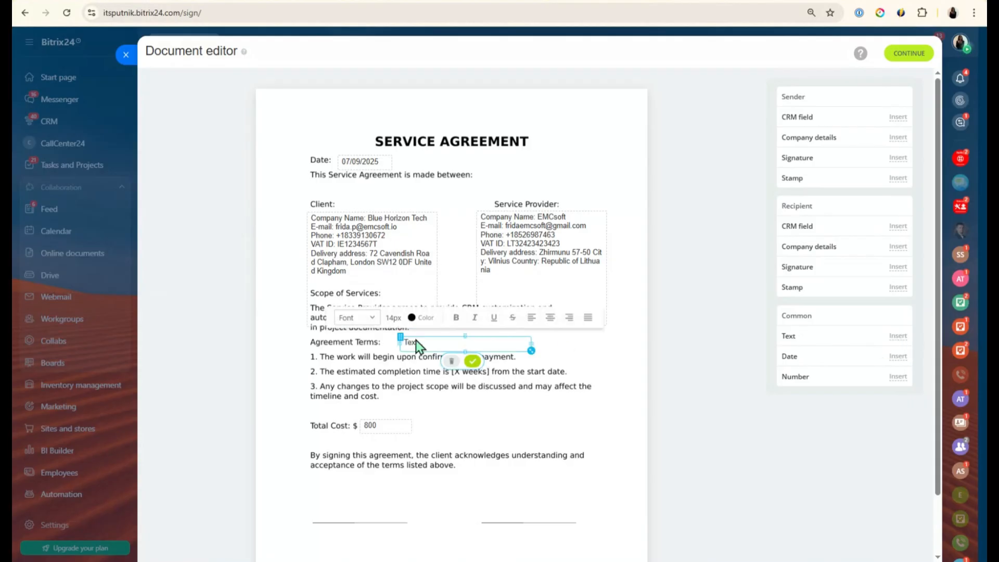
pyautogui.write('USD')
pyautogui.click(472, 360)
pyautogui.hotkey('ctrl', 'a')
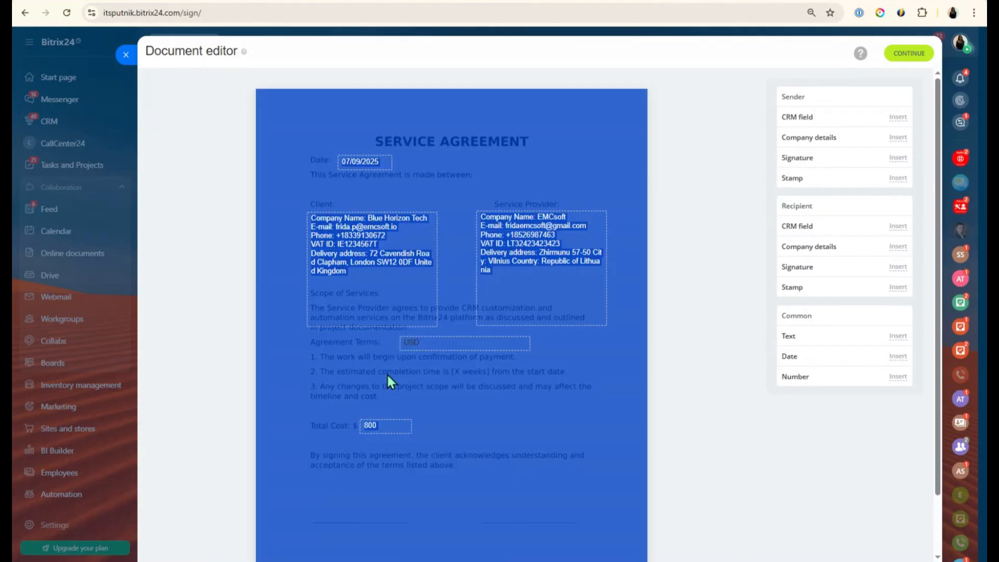
pyautogui.click(673, 317)
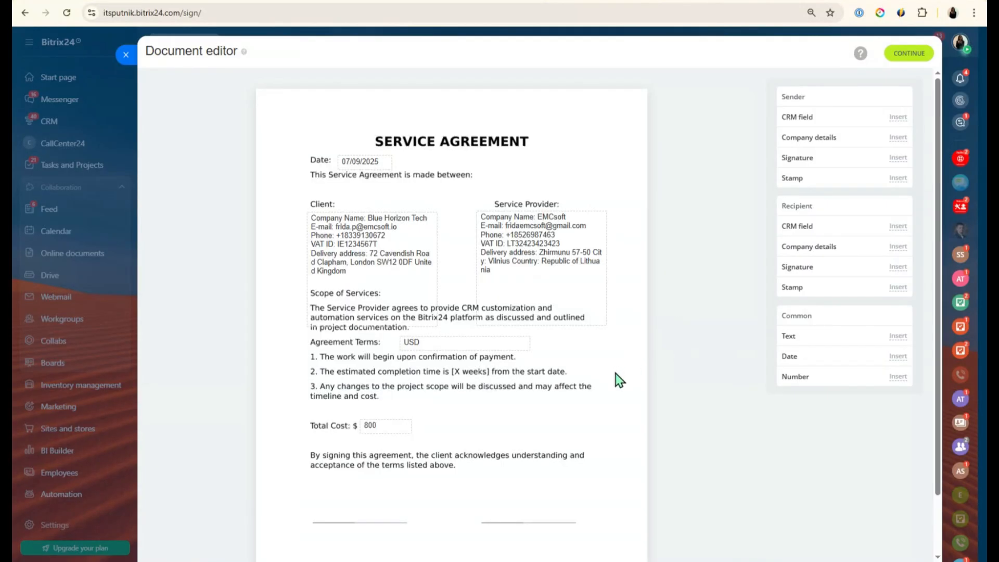
pyautogui.click(416, 350)
pyautogui.moveTo(404, 341); pyautogui.dragTo(375, 420)
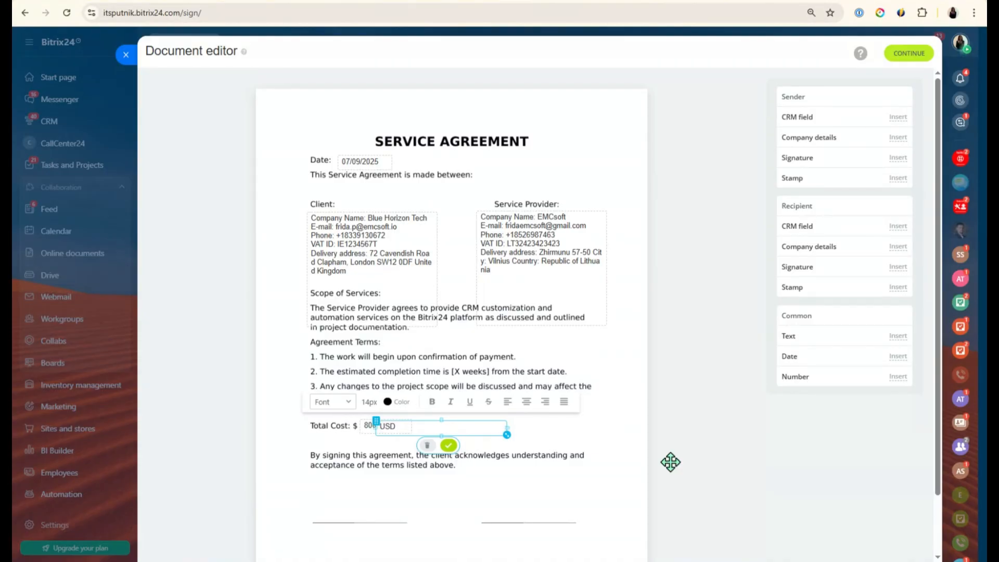
pyautogui.click(448, 445)
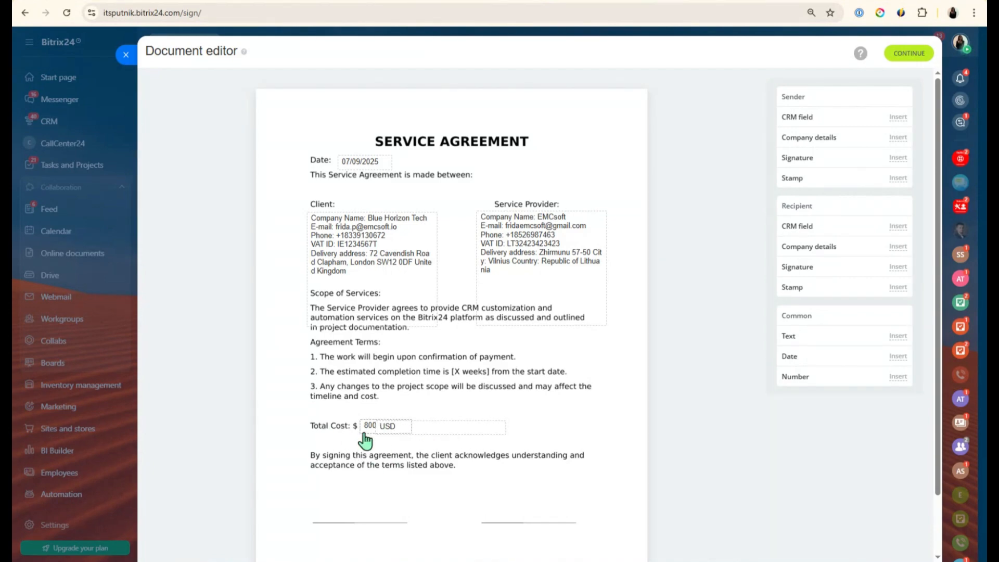
pyautogui.scroll(-2, 408, 487)
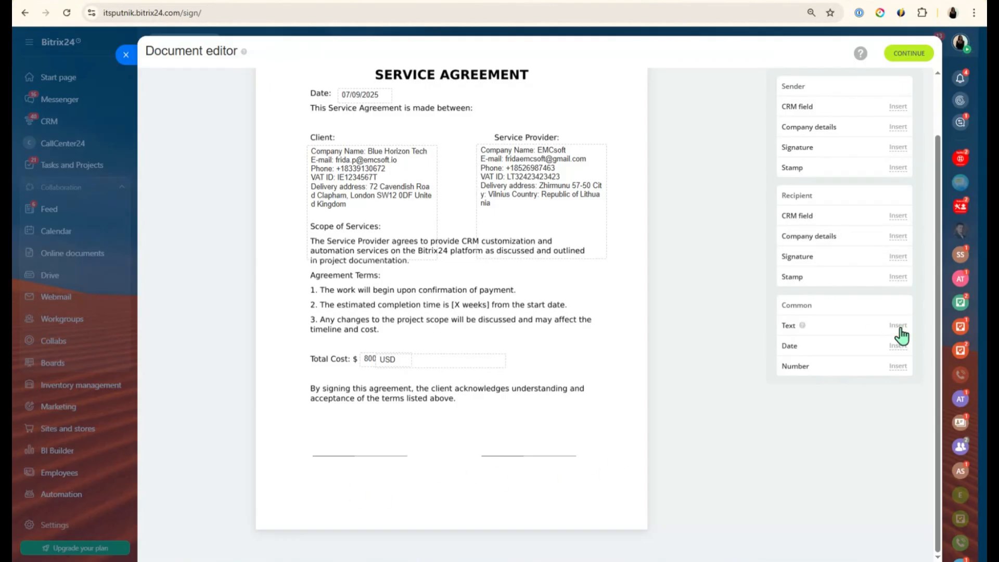
# Place 'Client signature' and 'Sender signature' text labels under the left and right signature lines
pyautogui.moveTo(897, 327); pyautogui.dragTo(437, 346)
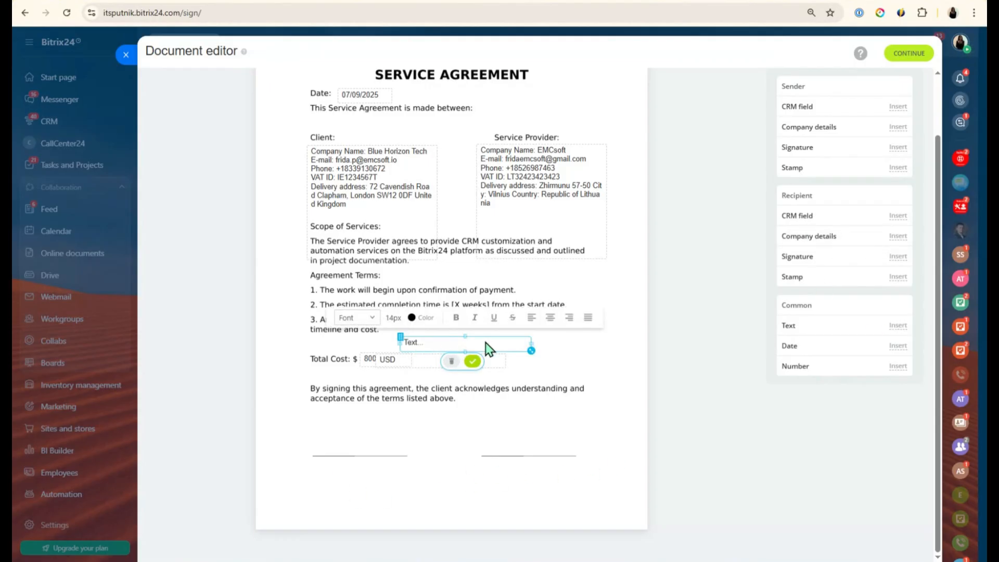
pyautogui.click(425, 344)
pyautogui.click(473, 361)
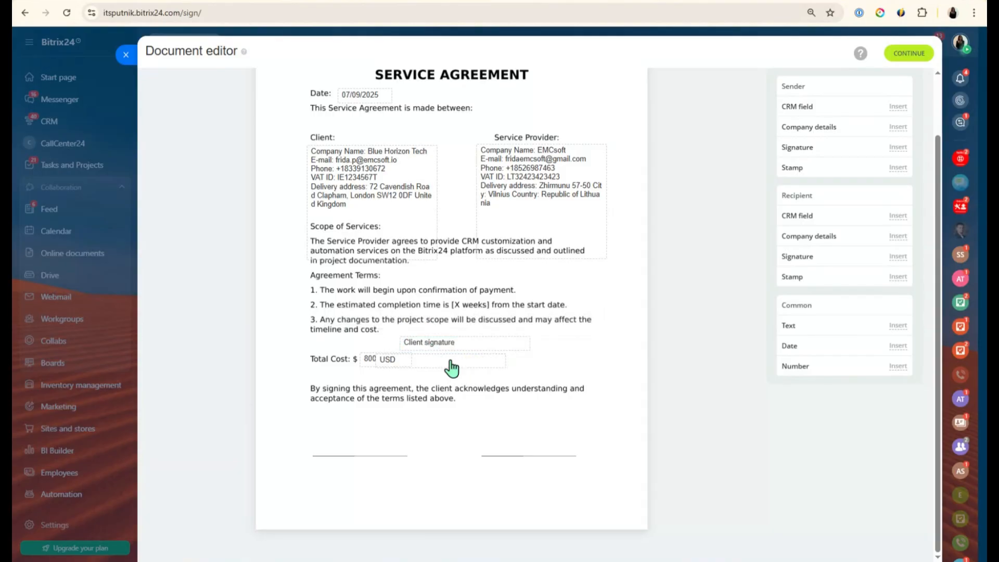
pyautogui.click(420, 339)
pyautogui.moveTo(402, 338)
pyautogui.mouseDown()
pyautogui.moveTo(384, 413)
pyautogui.moveTo(340, 462)
pyautogui.moveTo(331, 456)
pyautogui.mouseUp()
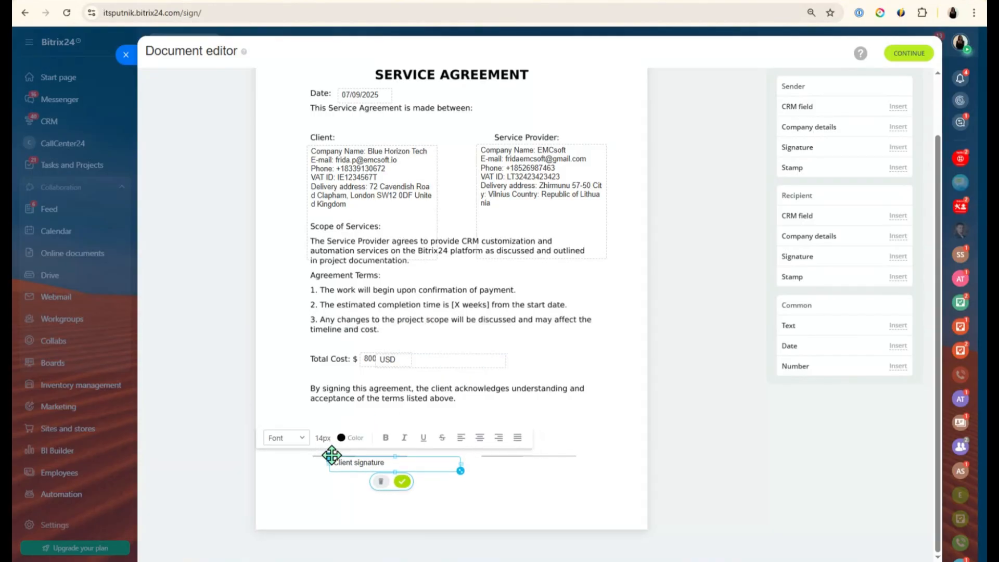
pyautogui.click(402, 482)
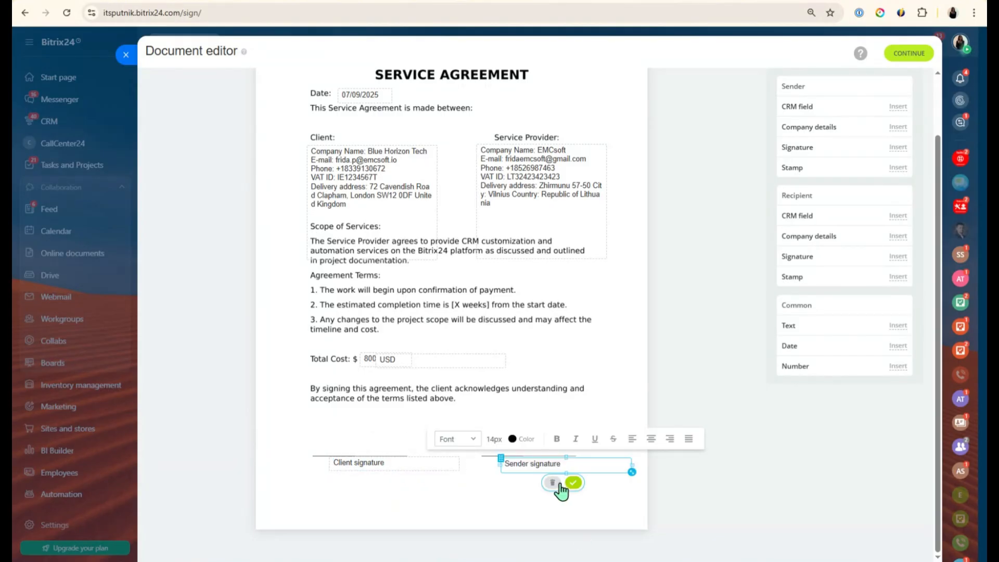
pyautogui.click(572, 483)
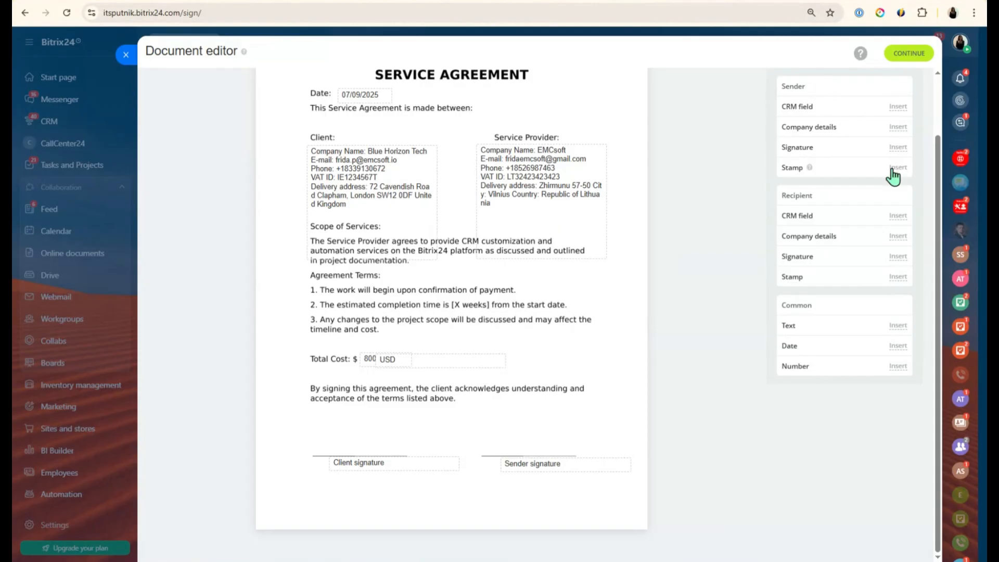
# Insert a sender signature block above the Sender signature line, widened and made taller
pyautogui.click(897, 147)
pyautogui.click(401, 344)
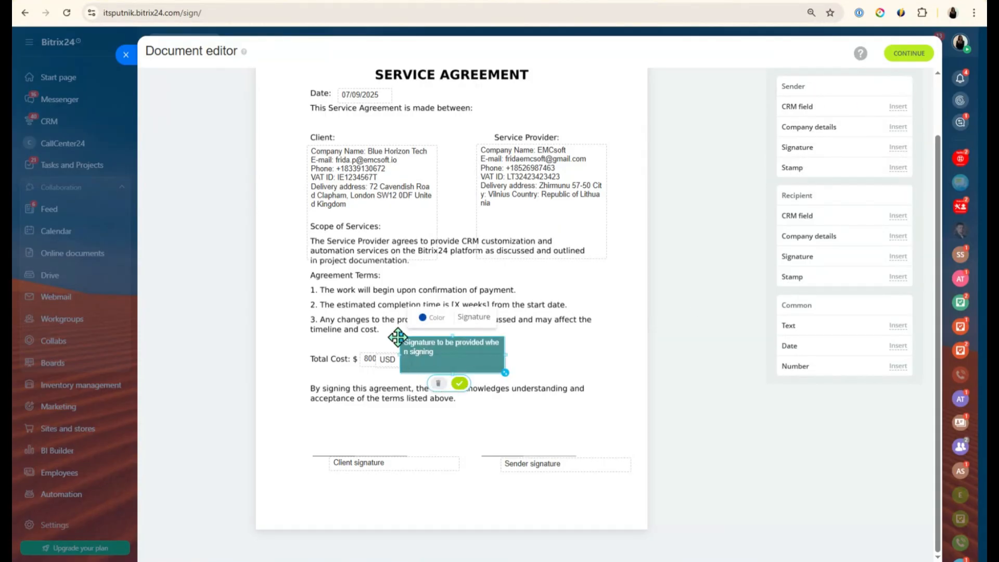
pyautogui.moveTo(398, 337)
pyautogui.mouseDown()
pyautogui.moveTo(468, 457)
pyautogui.moveTo(495, 420)
pyautogui.moveTo(481, 424)
pyautogui.mouseUp()
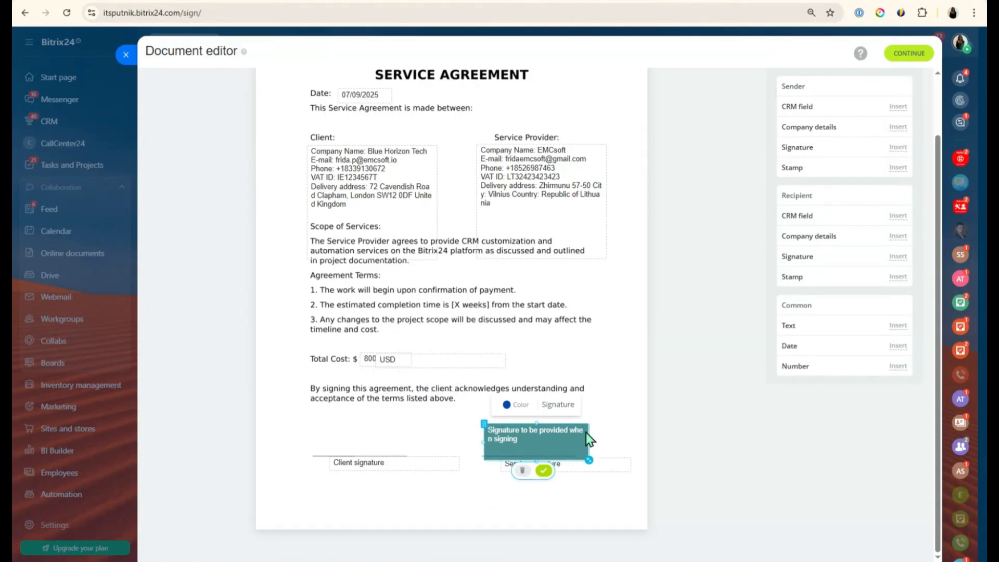
pyautogui.moveTo(587, 439); pyautogui.dragTo(626, 443)
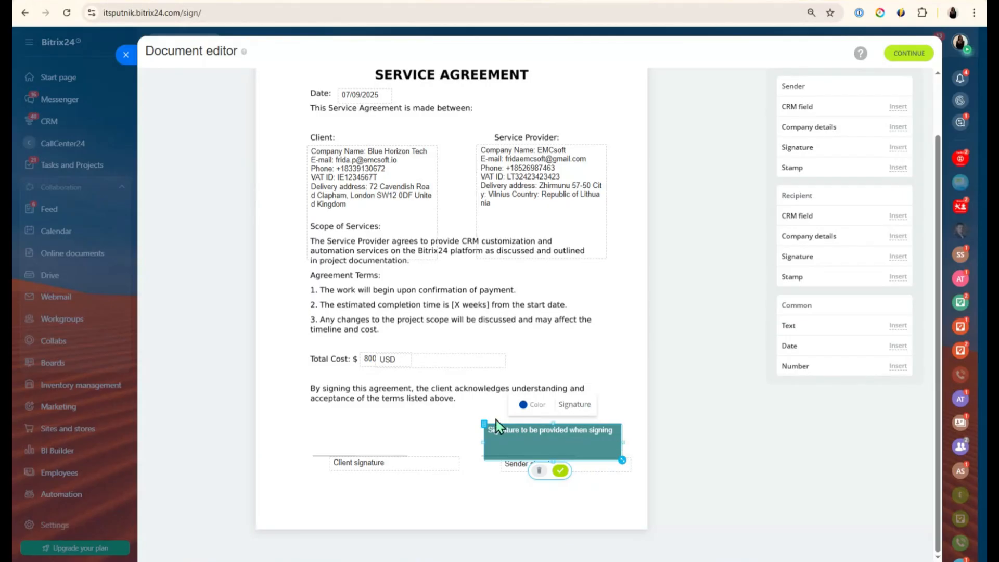
pyautogui.moveTo(552, 459); pyautogui.dragTo(553, 443)
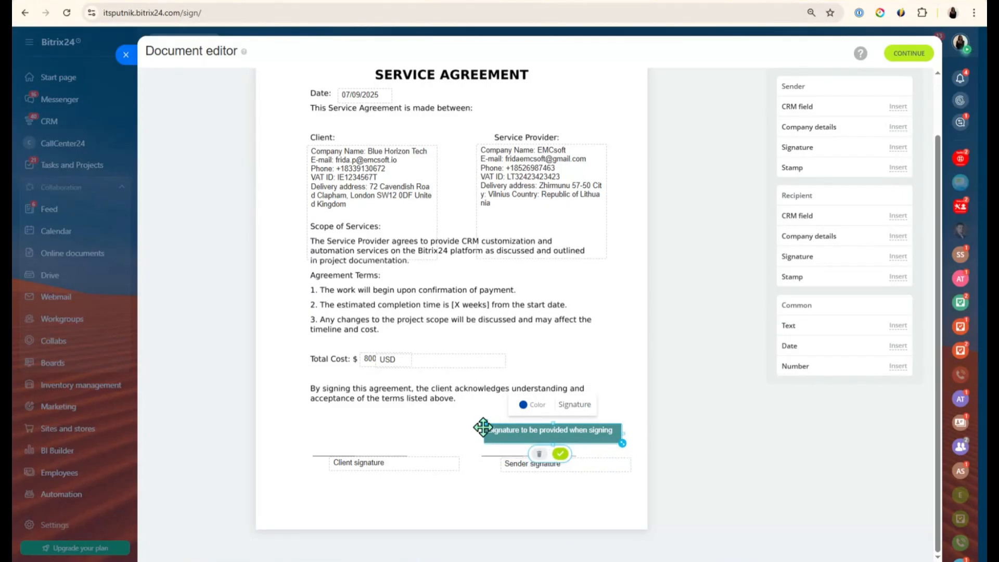
pyautogui.moveTo(483, 427); pyautogui.dragTo(483, 438)
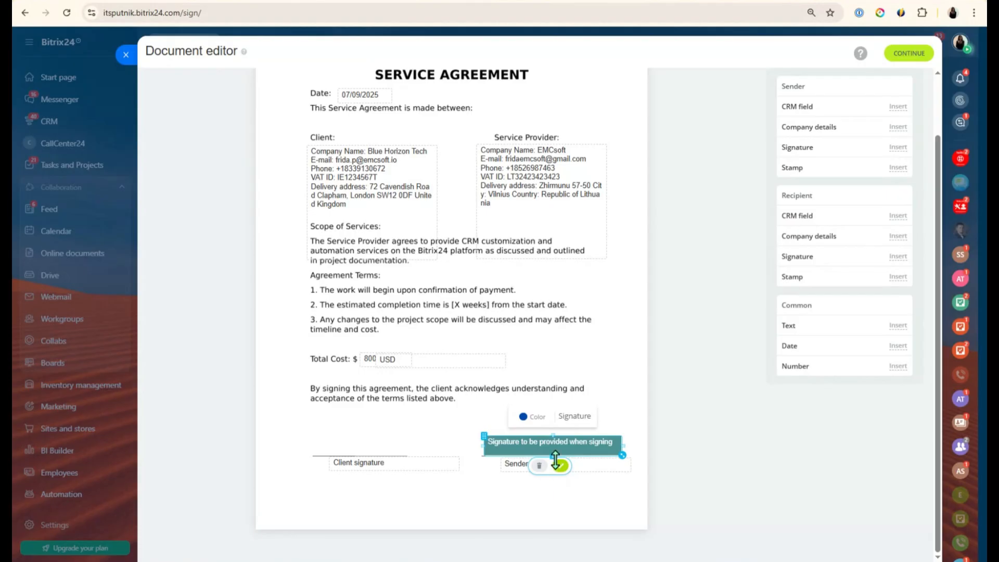
pyautogui.moveTo(554, 461); pyautogui.dragTo(554, 454)
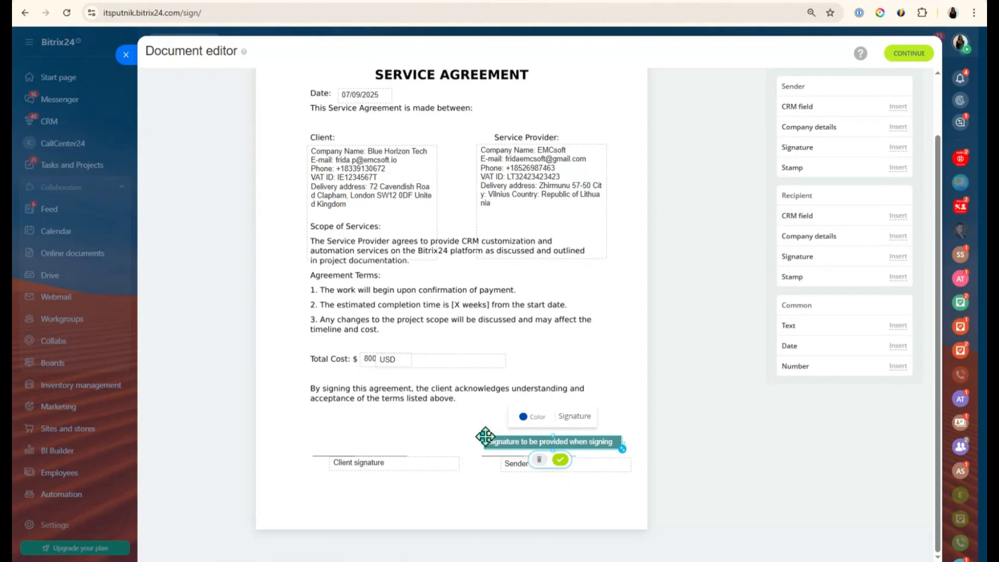
pyautogui.moveTo(484, 437); pyautogui.dragTo(479, 442)
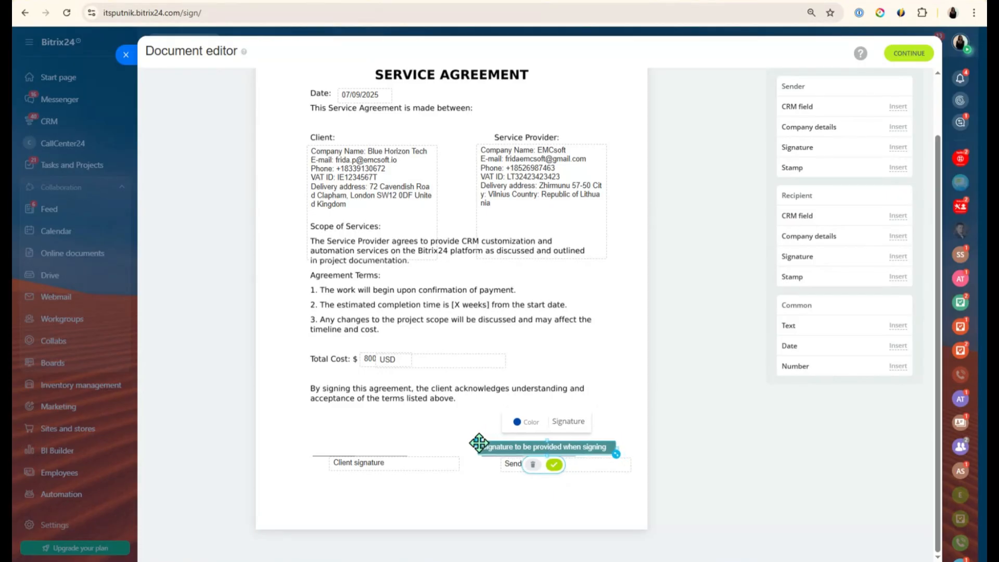
pyautogui.moveTo(547, 441); pyautogui.dragTo(547, 422)
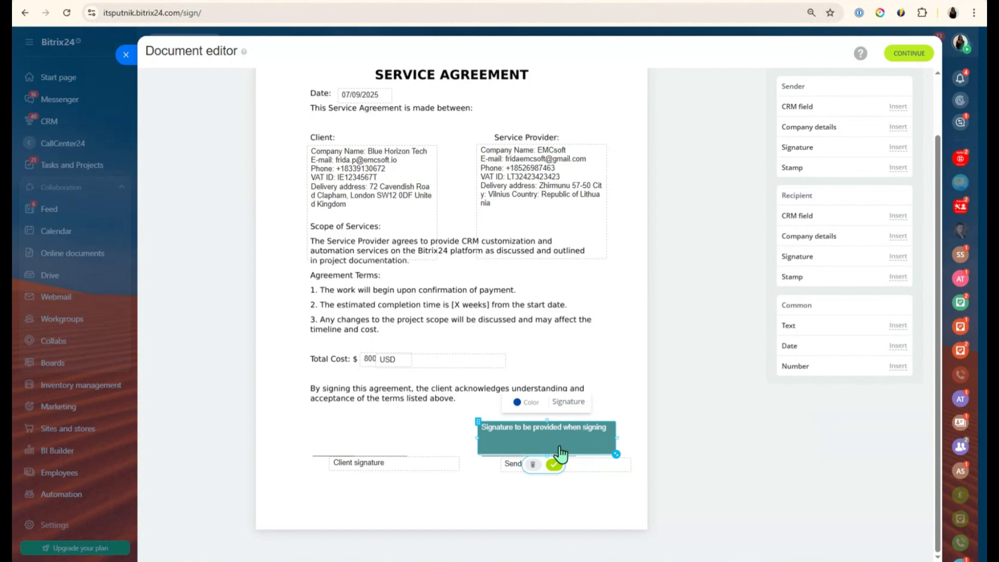
pyautogui.click(555, 465)
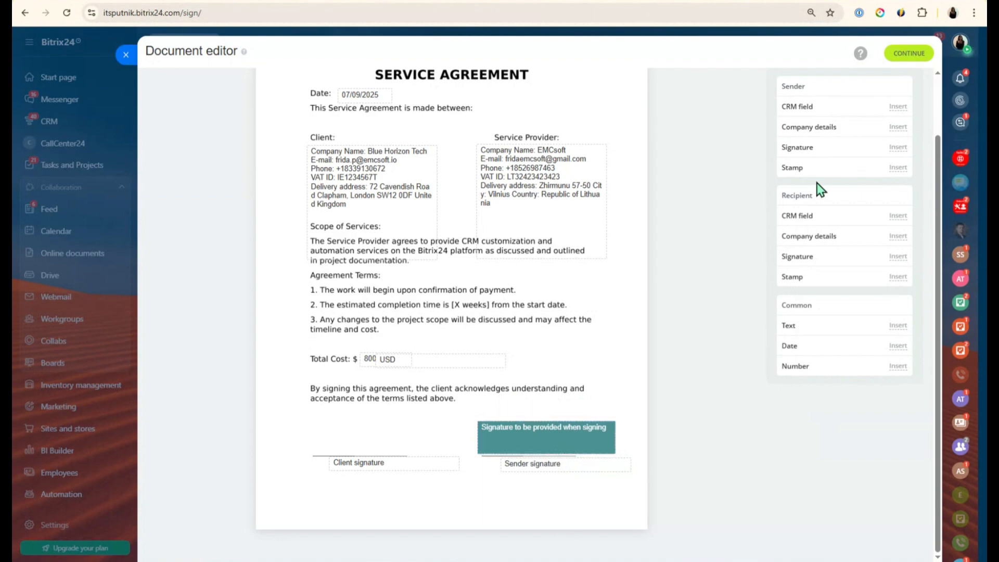
pyautogui.moveTo(825, 190); pyautogui.dragTo(780, 194)
# Insert a recipient signature block above Client signature and widen it to fit its label
pyautogui.click(897, 257)
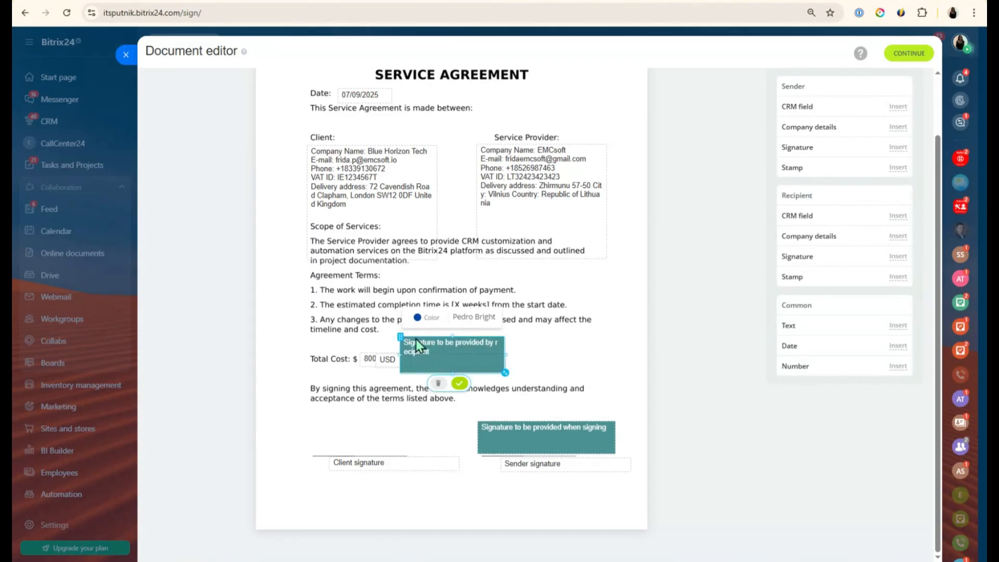
pyautogui.moveTo(401, 336)
pyautogui.mouseDown()
pyautogui.moveTo(330, 414)
pyautogui.moveTo(314, 416)
pyautogui.mouseUp()
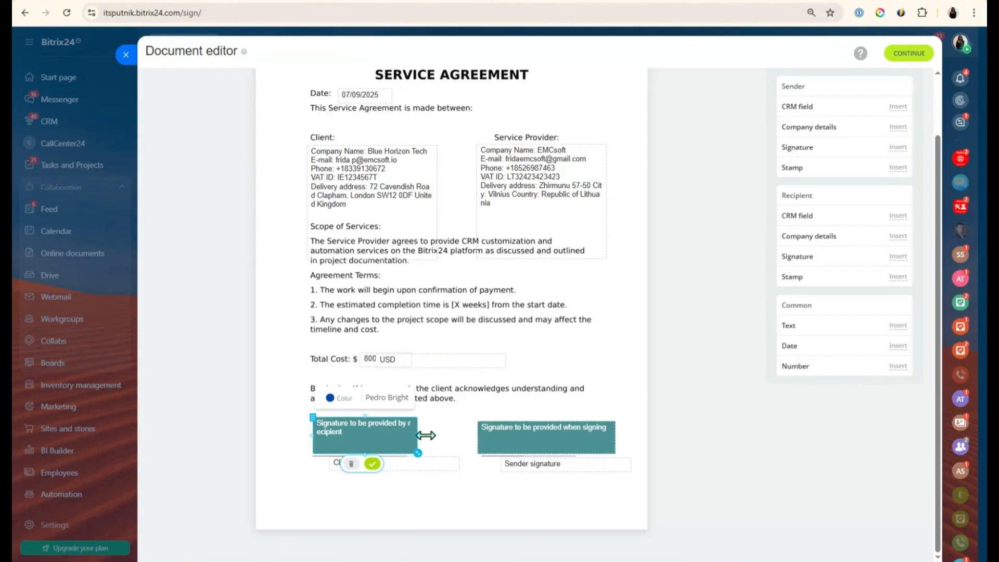
pyautogui.moveTo(422, 441); pyautogui.dragTo(445, 442)
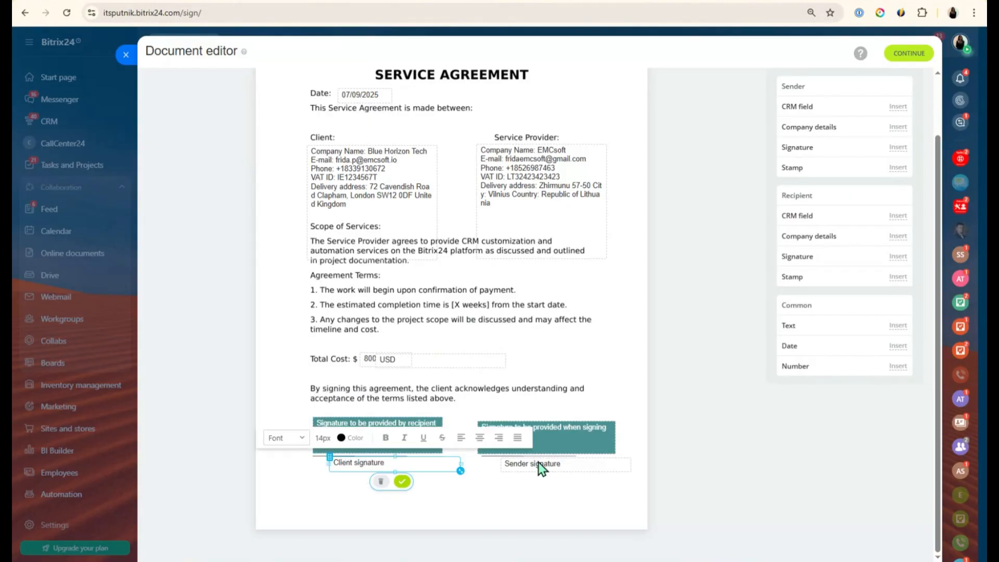
pyautogui.click(402, 479)
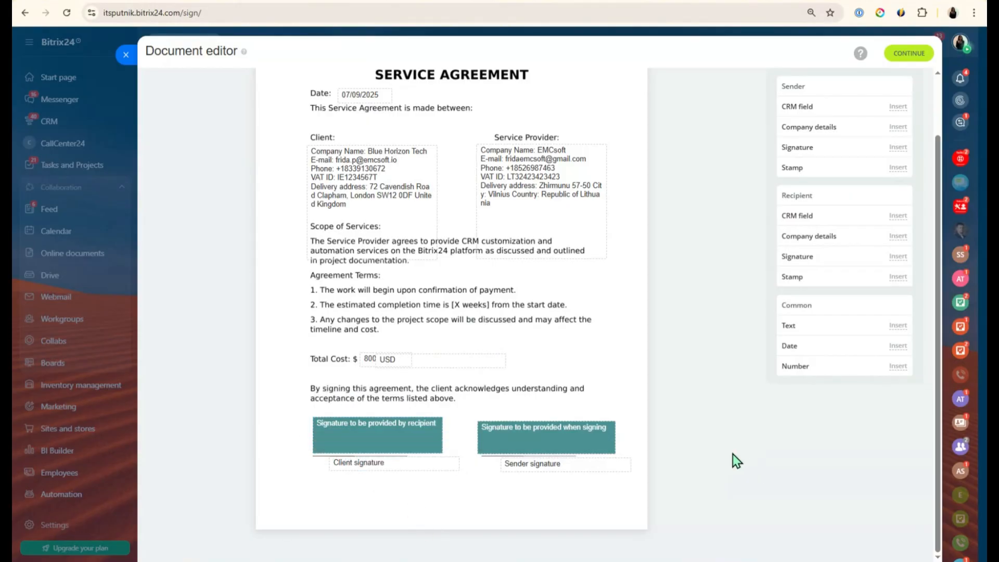
pyautogui.scroll(2, 733, 454)
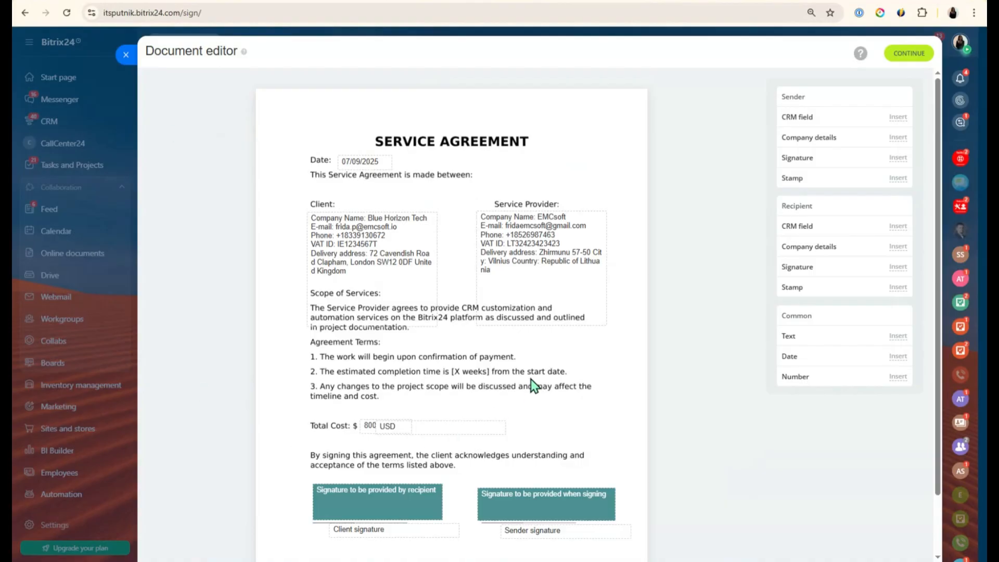
# Move to the Send step, keep English as the language, and have both parties confirm by e-mail
pyautogui.click(919, 58)
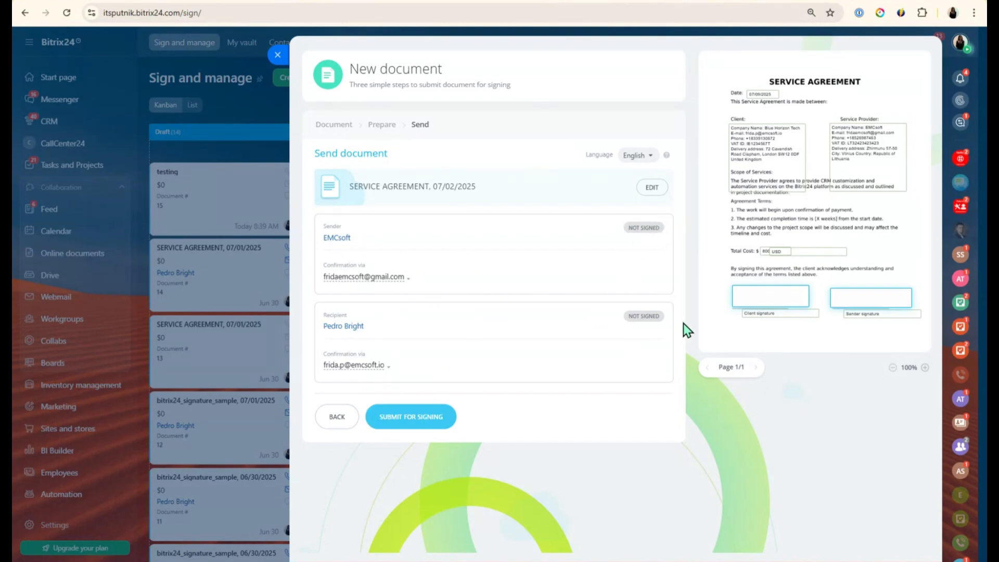
pyautogui.click(650, 158)
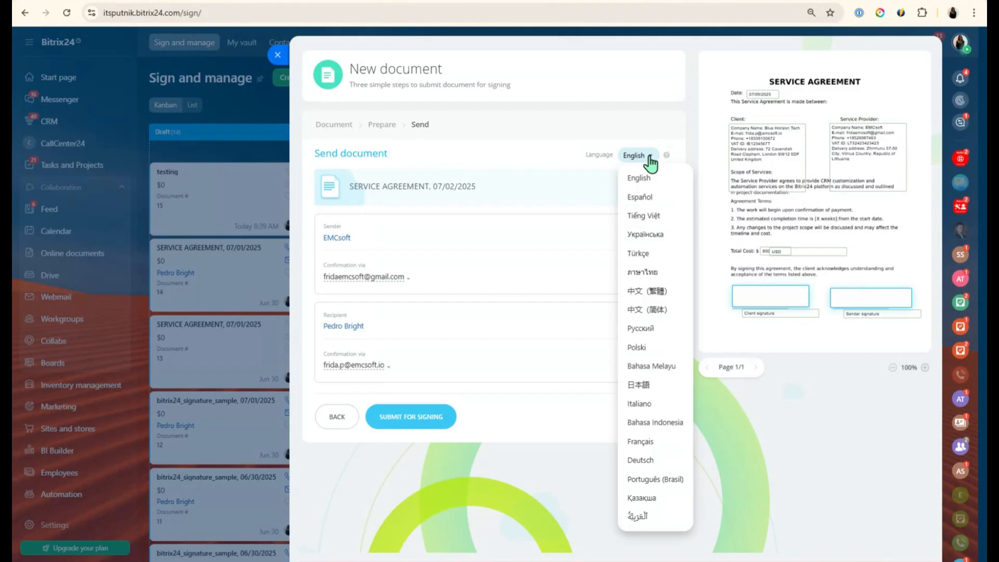
pyautogui.click(650, 157)
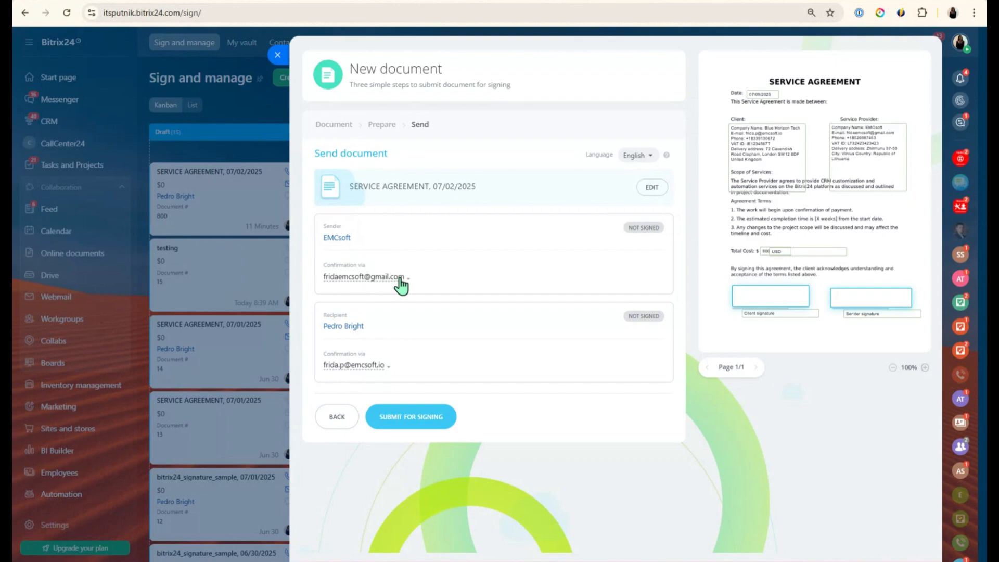
pyautogui.moveTo(373, 286)
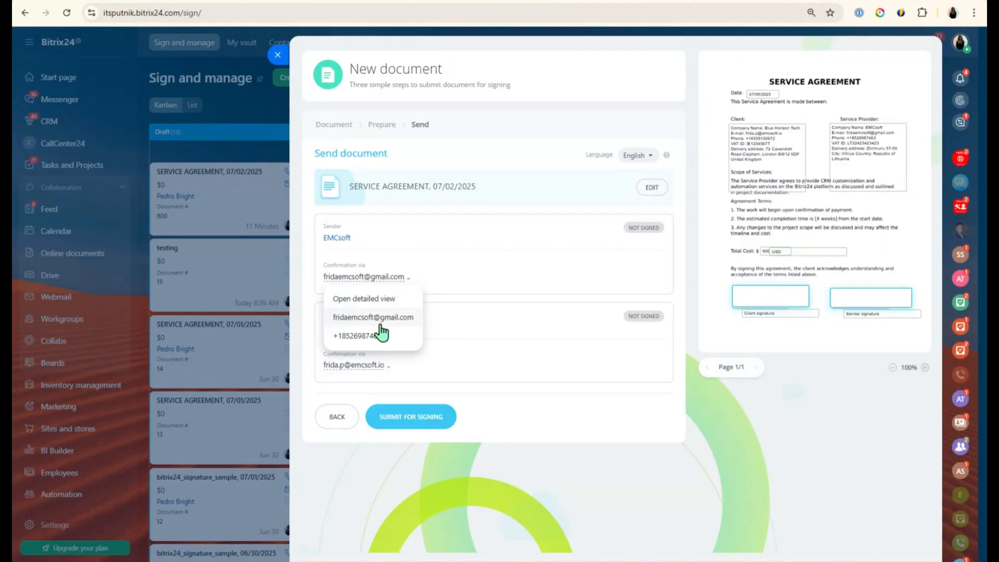
pyautogui.click(364, 318)
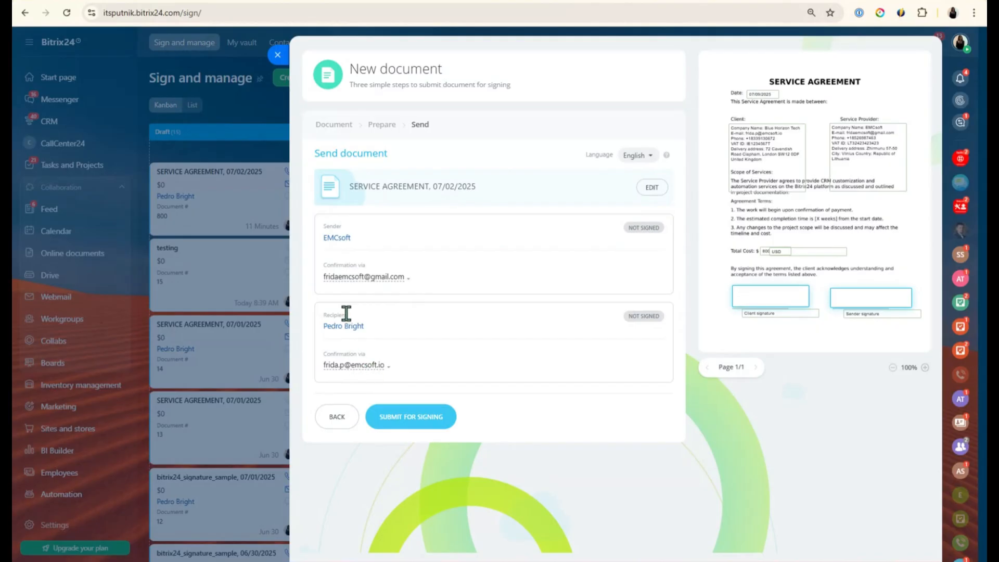
pyautogui.click(368, 367)
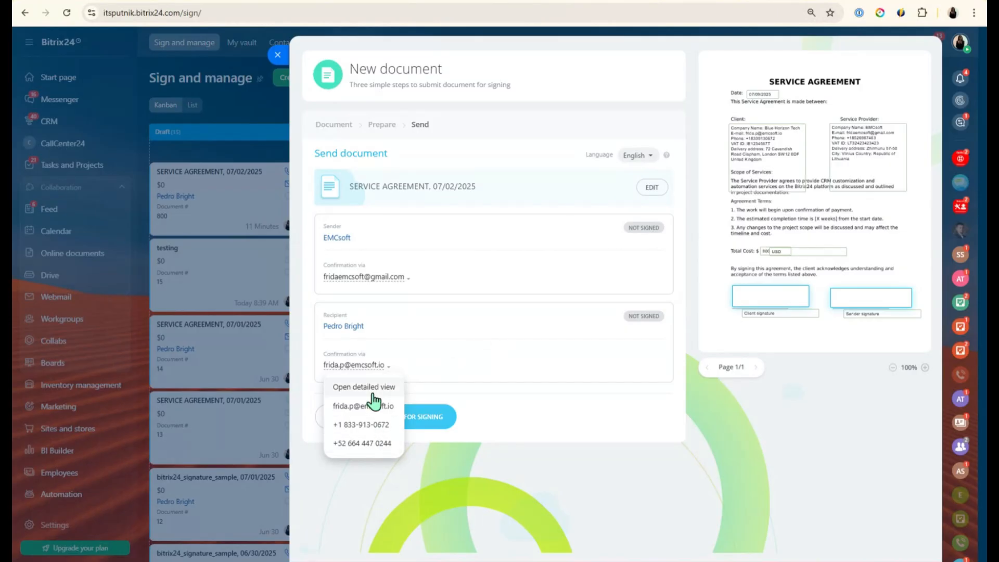
pyautogui.click(363, 407)
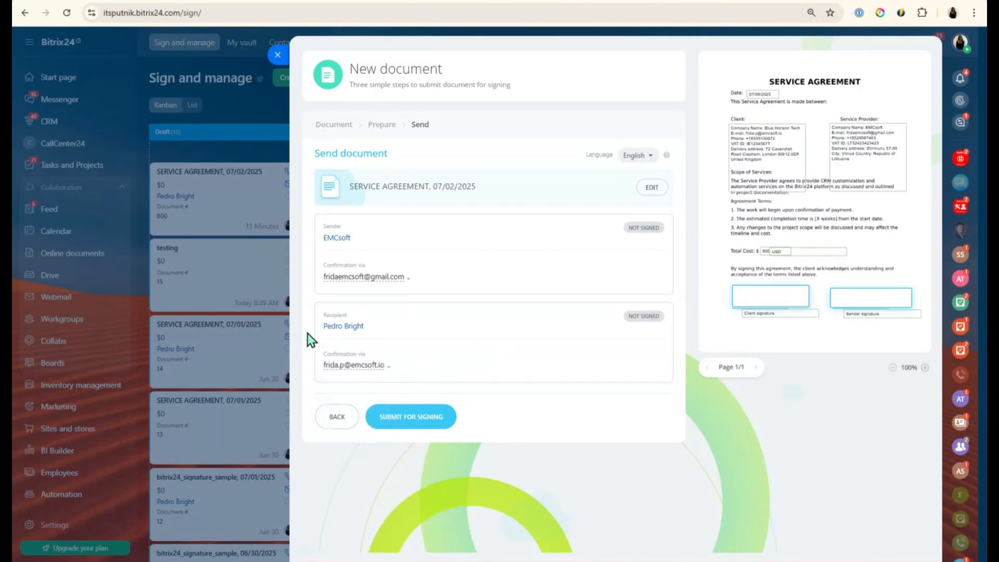
# Submit the agreement for signing and open its document from the deal record
pyautogui.click(424, 423)
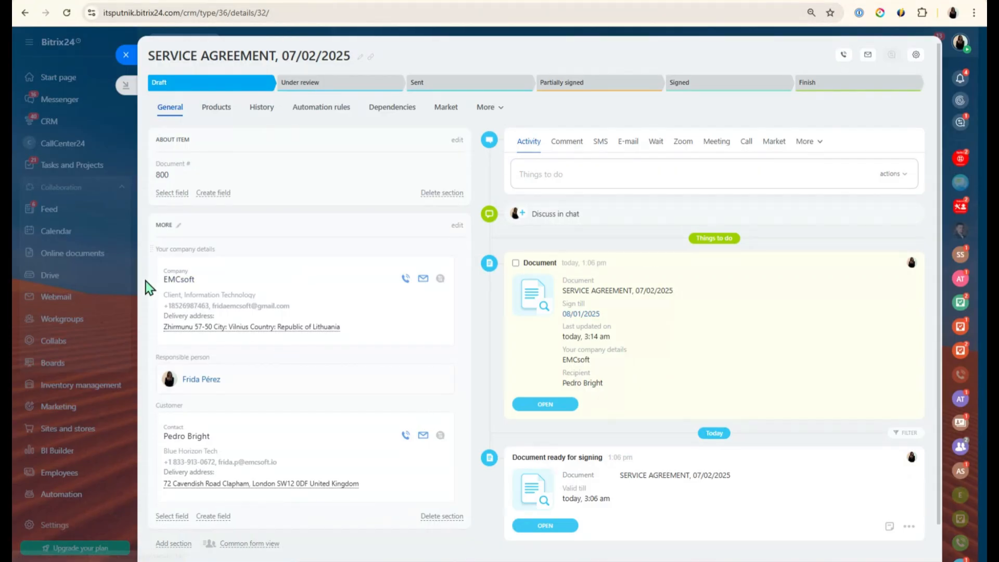
pyautogui.scroll(-2, 174, 189)
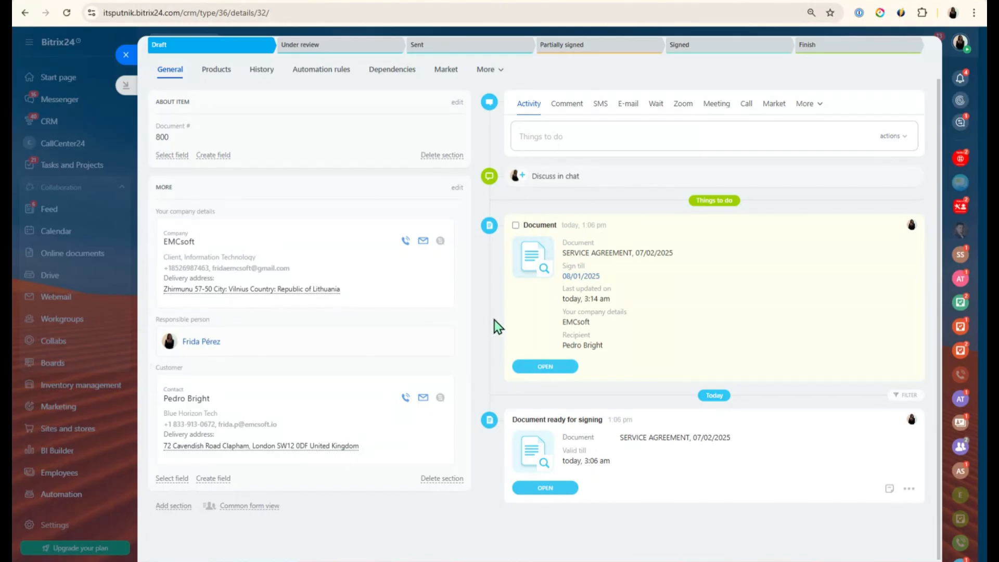
pyautogui.click(555, 371)
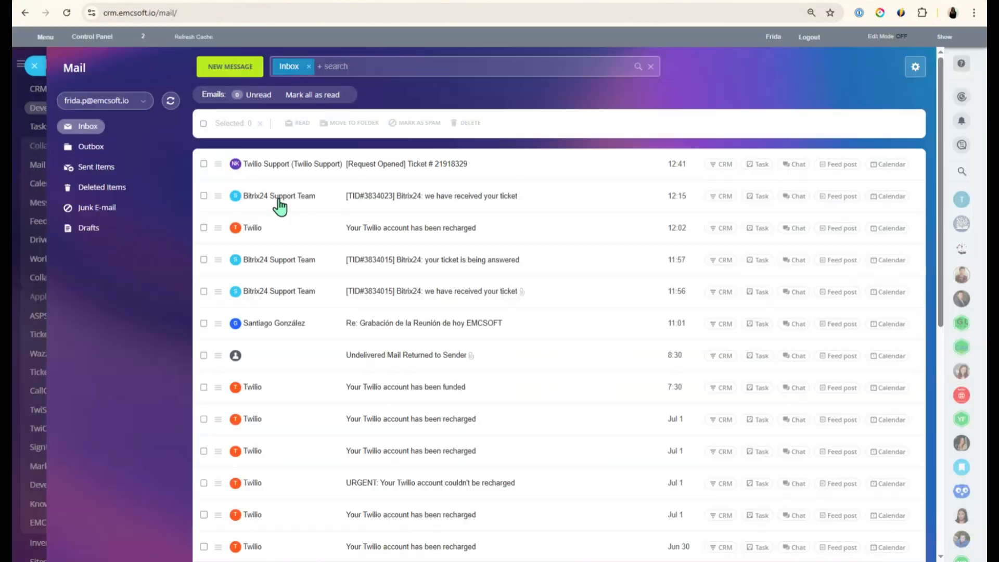
# Reload the Mail inbox
pyautogui.click(66, 14)
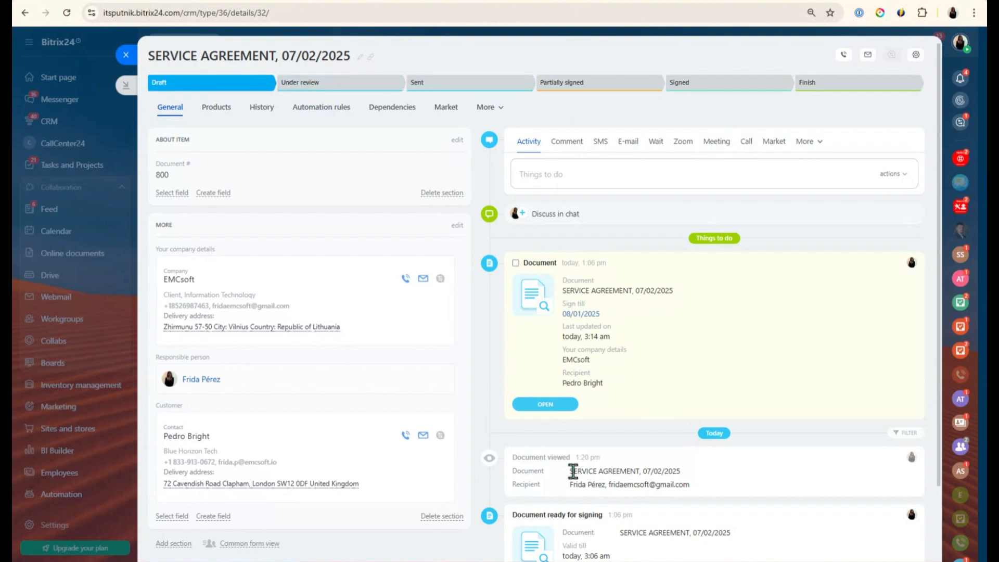
# Scroll the deal page and select the sender company's e-mail address
pyautogui.scroll(-2, 248, 176)
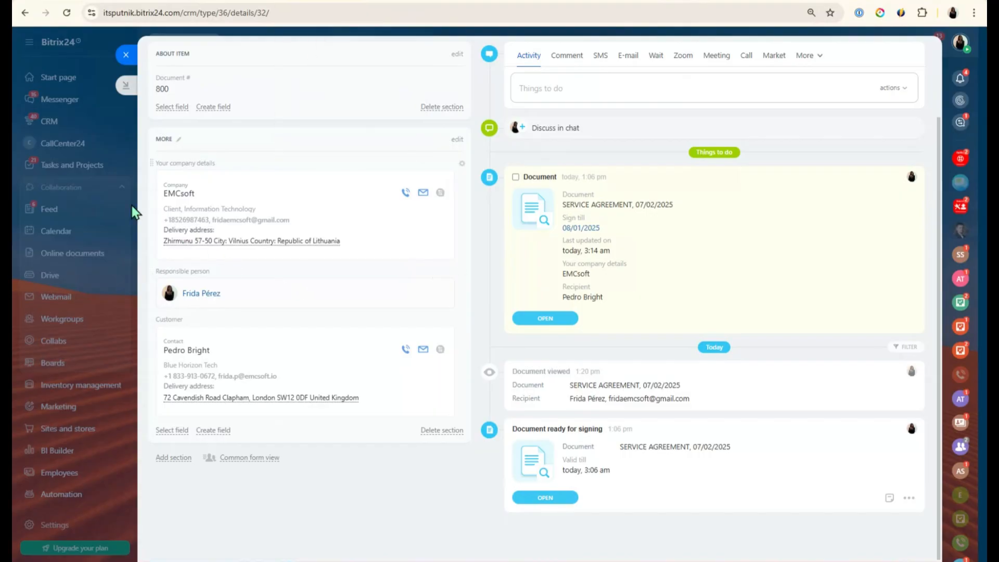
pyautogui.moveTo(212, 219); pyautogui.dragTo(303, 223)
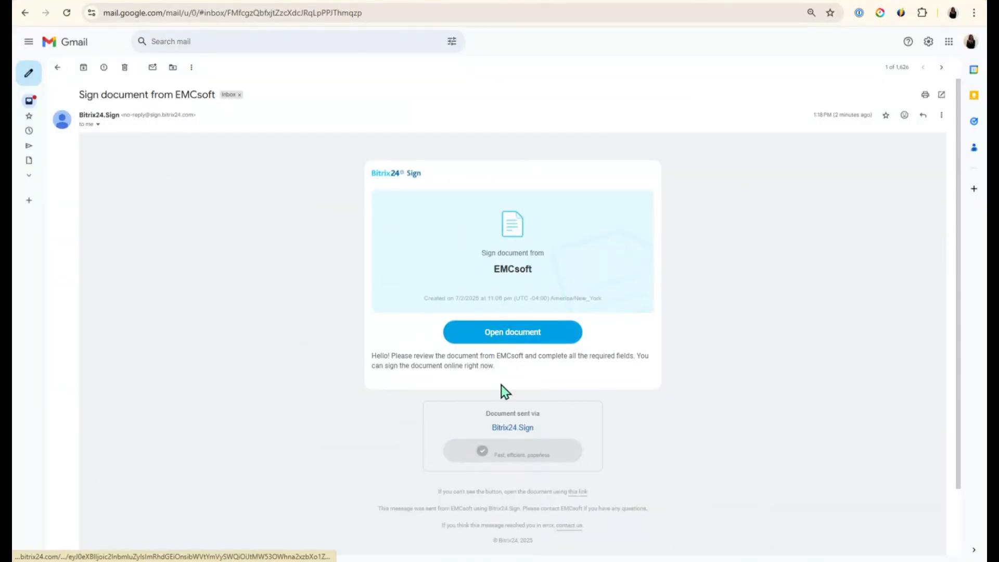
# Open the document from the invitation, start signing and accept the terms of service
pyautogui.click(527, 338)
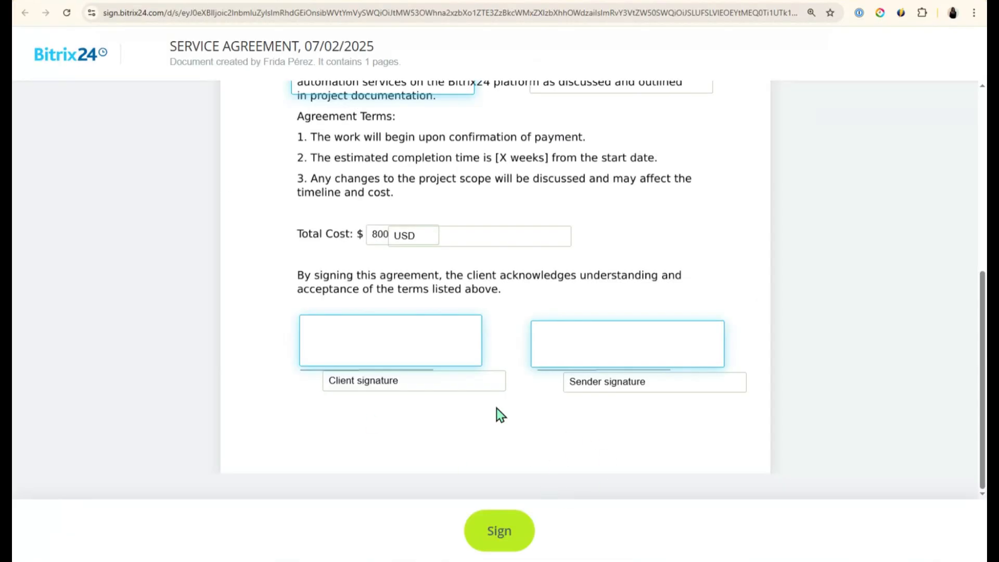
pyautogui.click(498, 535)
pyautogui.click(359, 384)
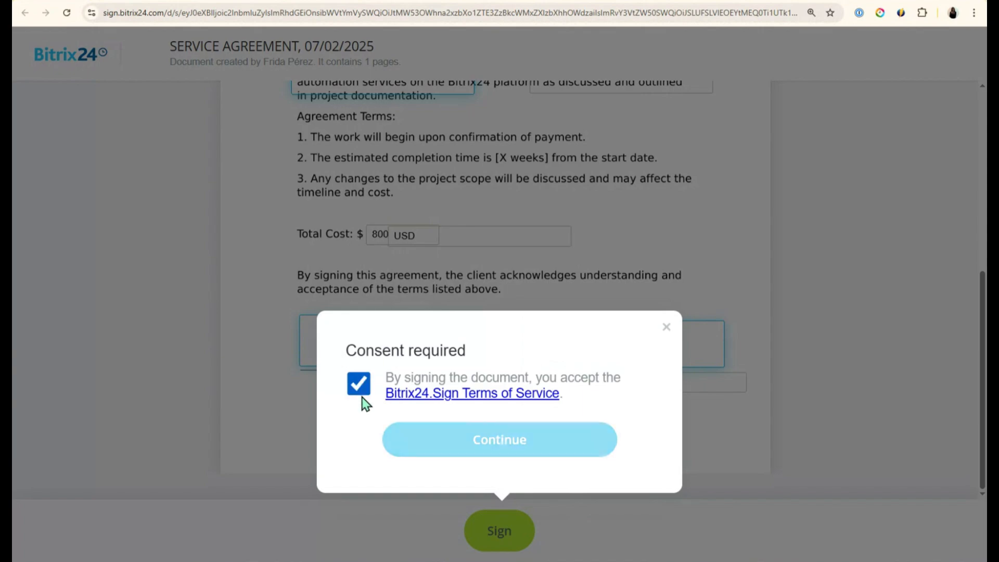
pyautogui.click(518, 456)
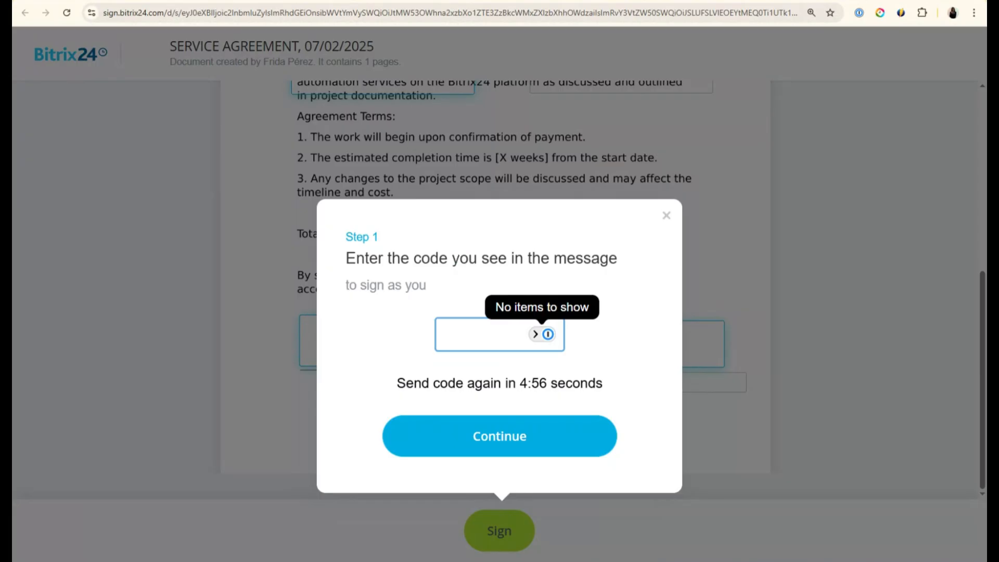
# Copy the verification code from the Gmail code e-mail and paste it into the signing dialog
pyautogui.click(322, 2)
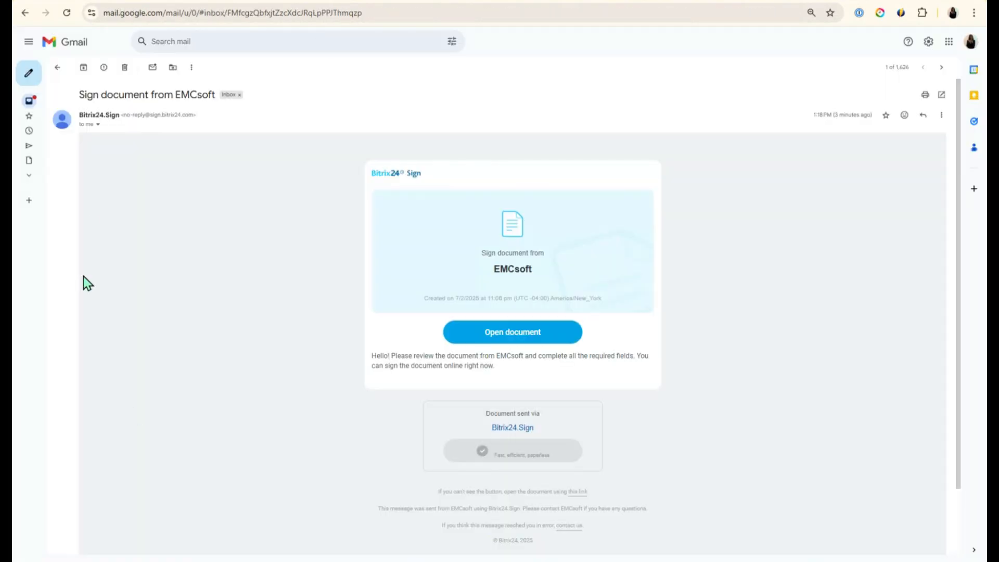
pyautogui.click(58, 77)
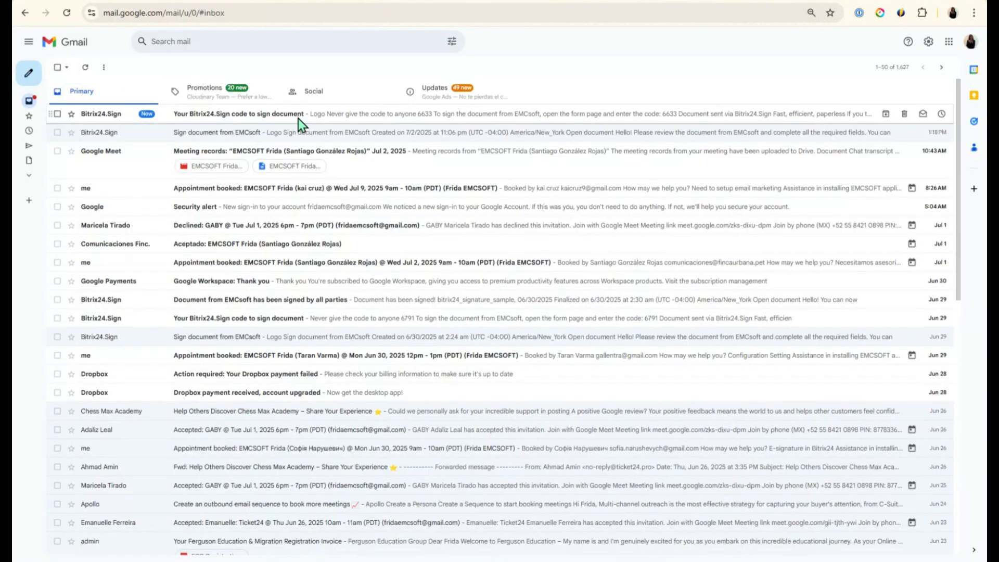
pyautogui.click(298, 119)
pyautogui.doubleClick(509, 268)
pyautogui.hotkey('ctrl', 'c')
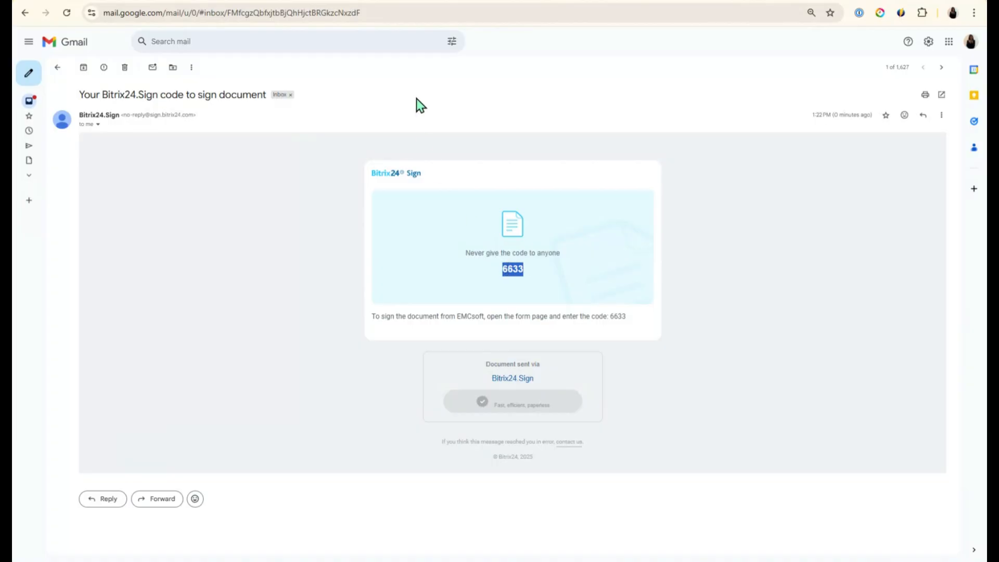
pyautogui.hotkey('ctrl', 'Tab')
pyautogui.click(479, 329)
pyautogui.hotkey('ctrl', 'v')
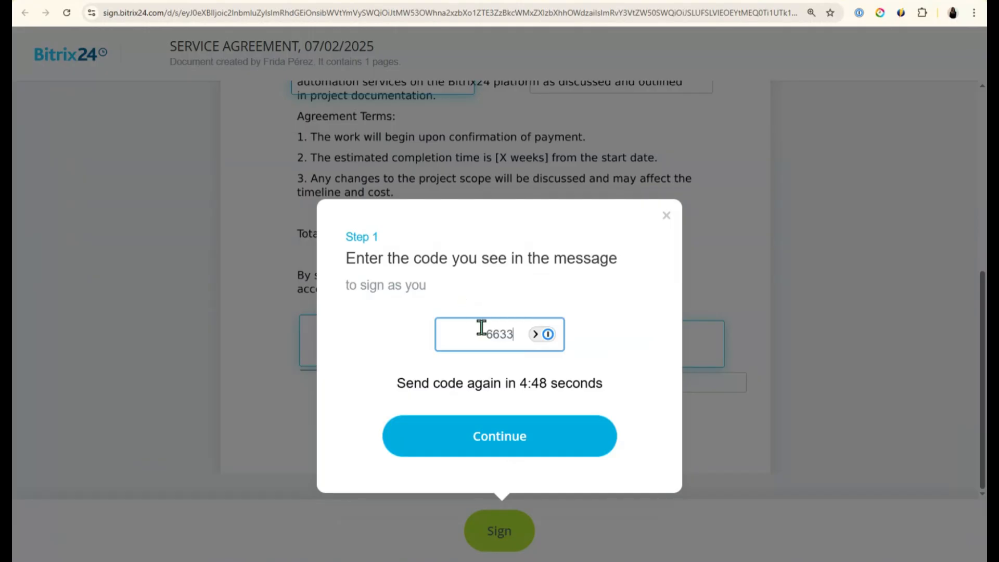
# Confirm the company details and send the Street, City and Zip delivery address to finish signing
pyautogui.click(510, 442)
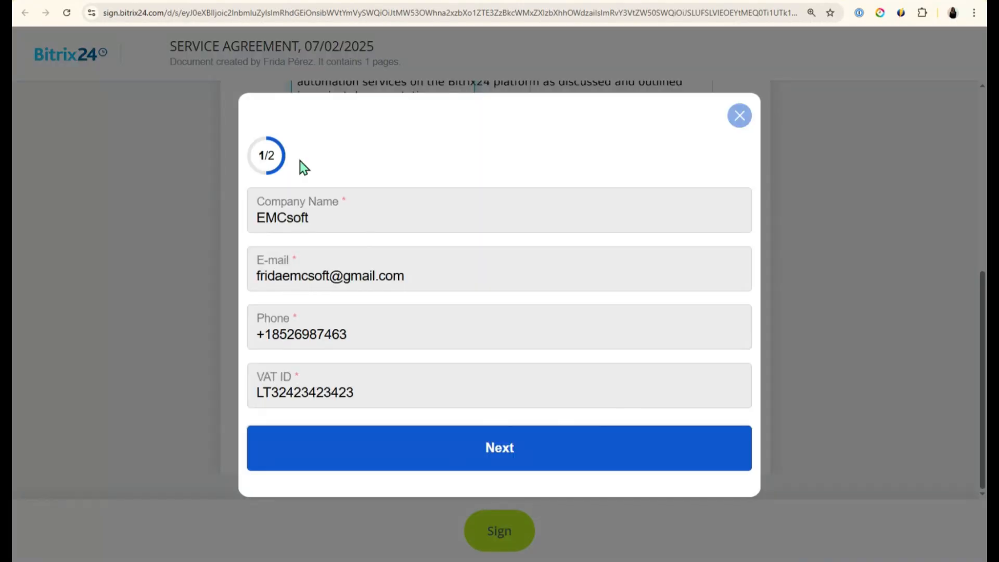
pyautogui.click(463, 466)
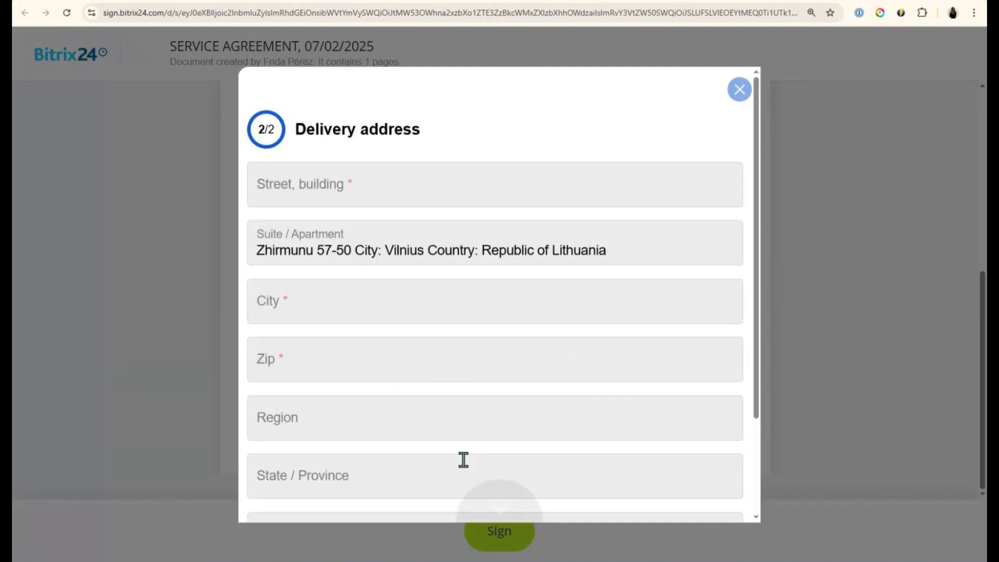
pyautogui.scroll(-3, 470, 313)
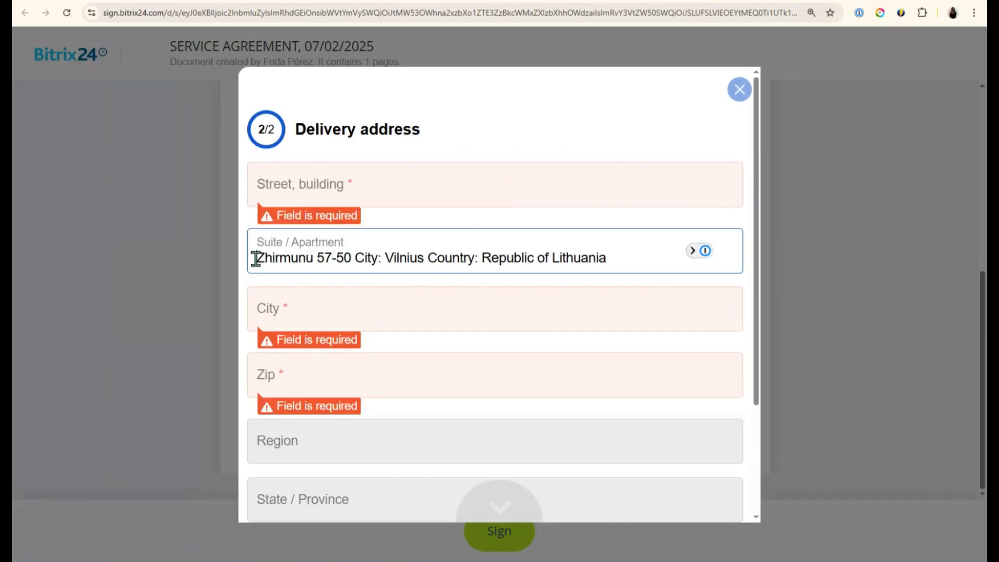
pyautogui.moveTo(257, 259); pyautogui.dragTo(310, 268)
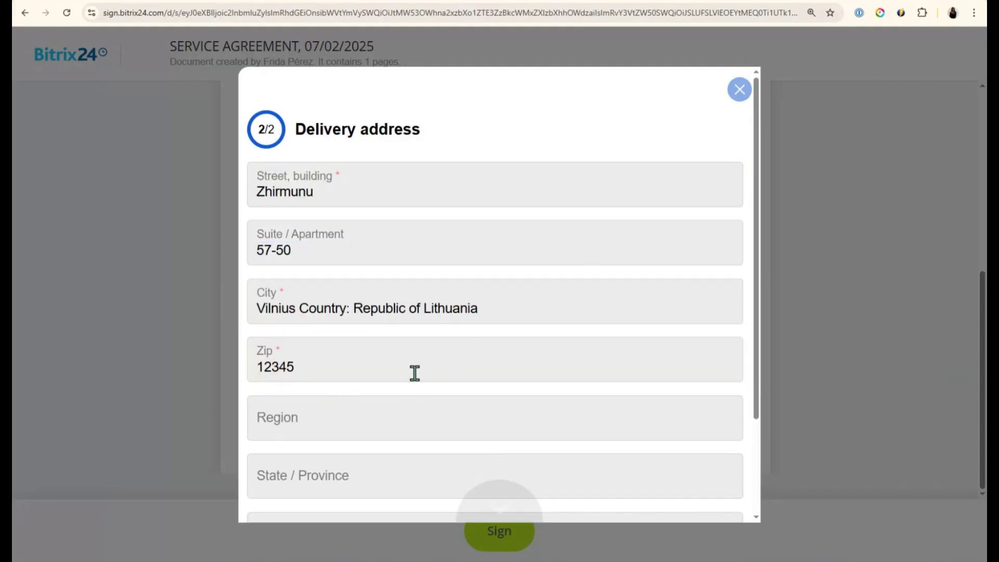
pyautogui.scroll(-3, 415, 373)
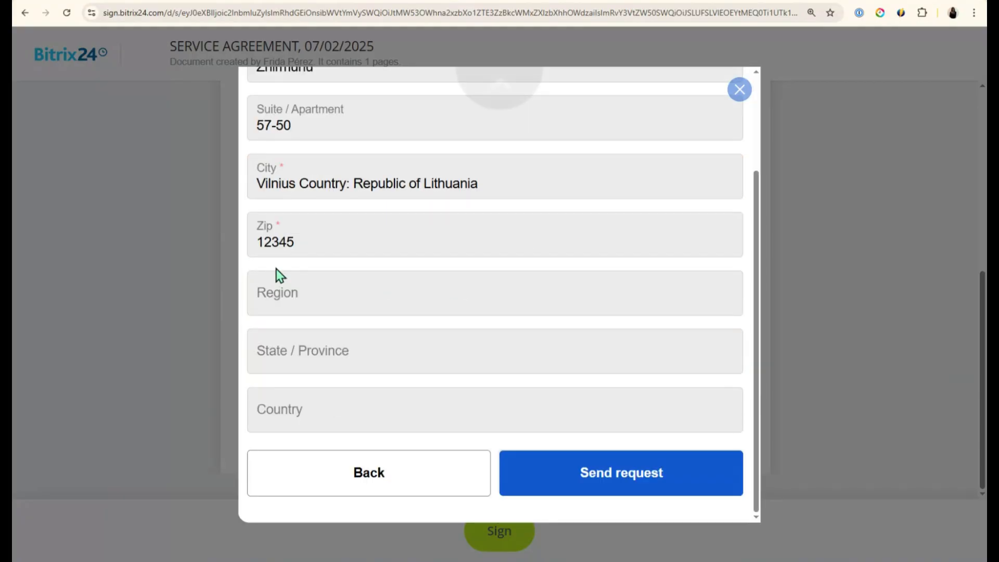
pyautogui.click(636, 491)
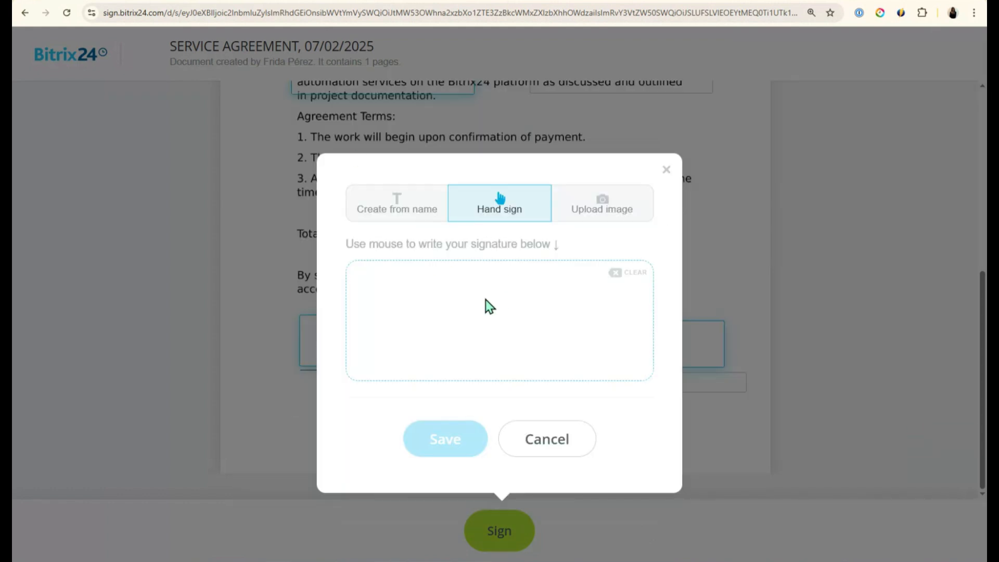
# Draw a hand signature, then try Create from name with the signer's name and initials
pyautogui.moveTo(389, 329)
pyautogui.mouseDown()
pyautogui.moveTo(413, 356)
pyautogui.moveTo(432, 297)
pyautogui.moveTo(466, 282)
pyautogui.mouseUp()
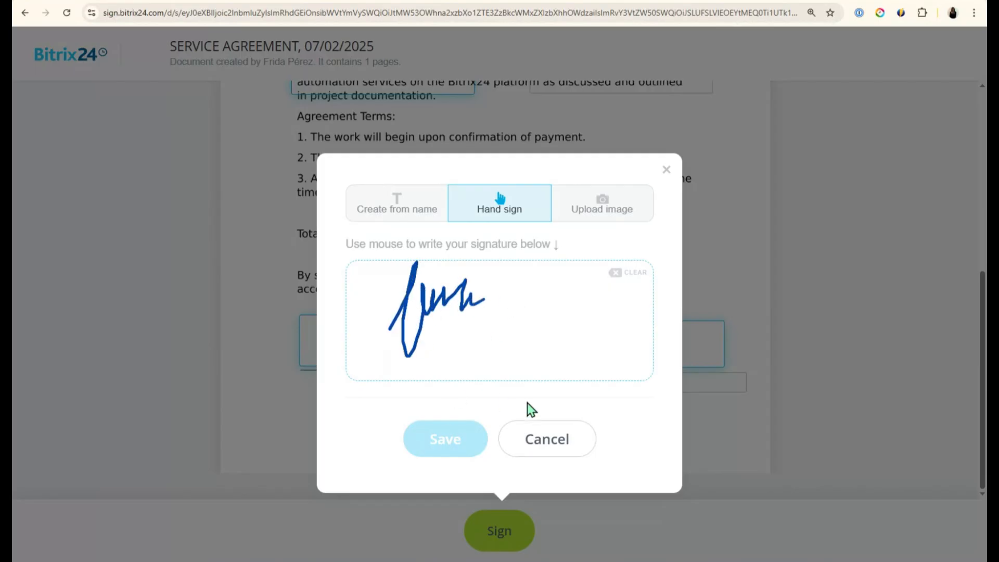
pyautogui.click(401, 203)
pyautogui.click(423, 290)
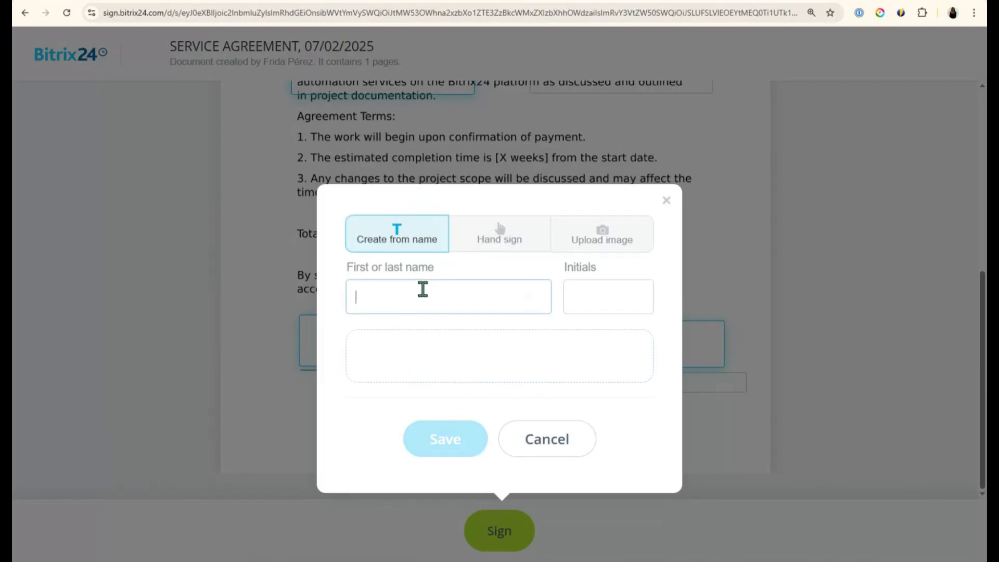
pyautogui.write('Frida')
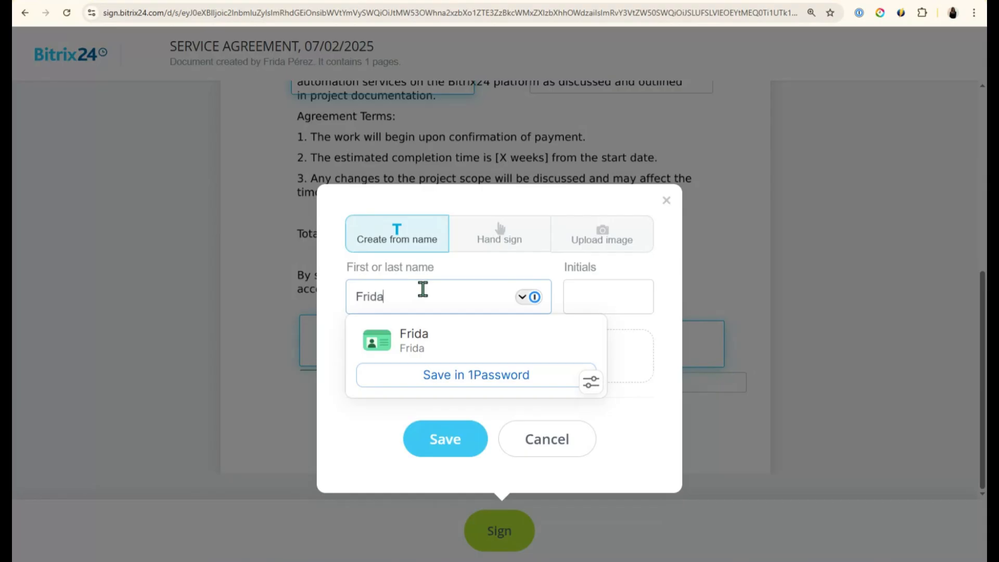
pyautogui.click(591, 293)
pyautogui.write('FP')
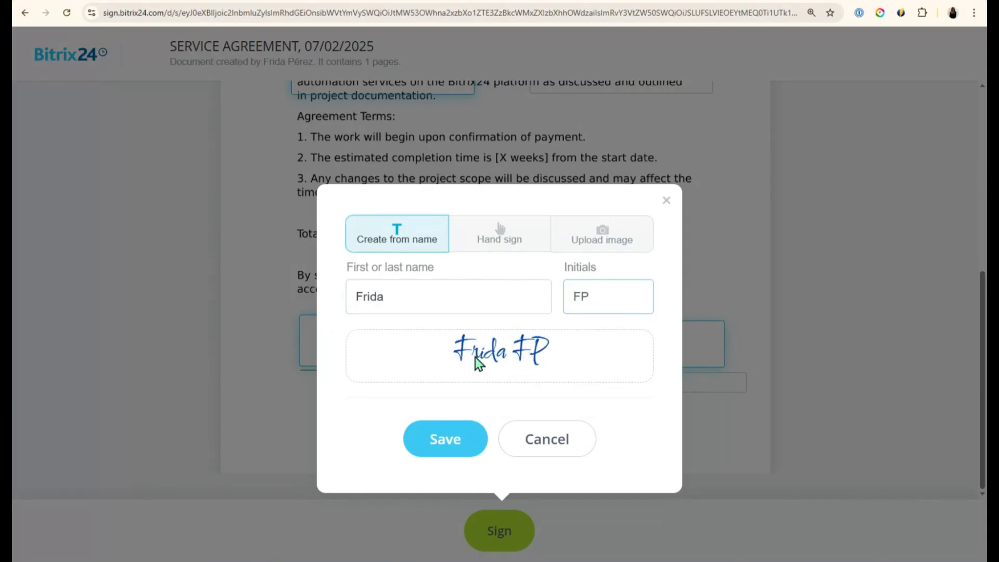
# Check the Upload image option, return to Hand sign and save the drawn signature
pyautogui.click(603, 233)
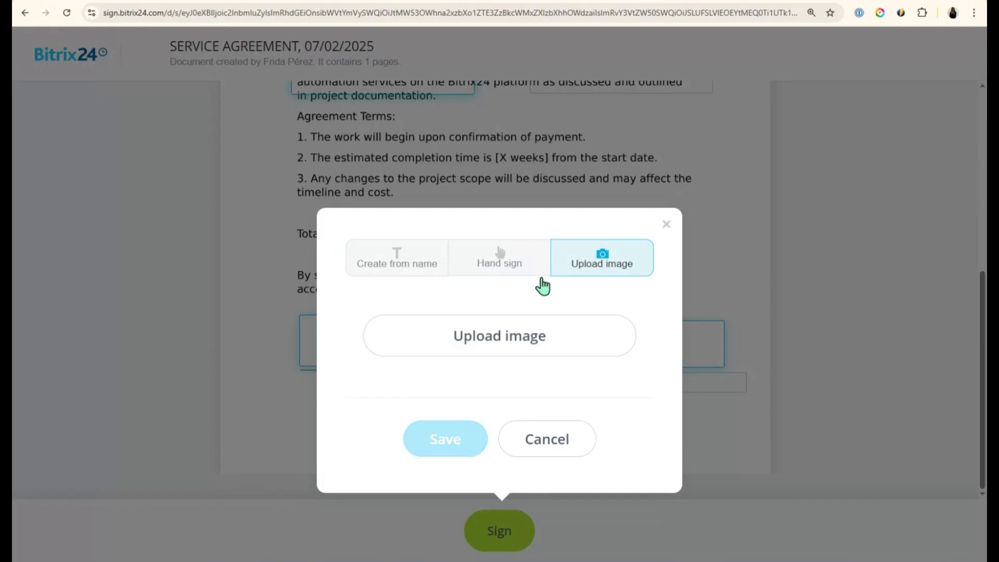
pyautogui.click(487, 266)
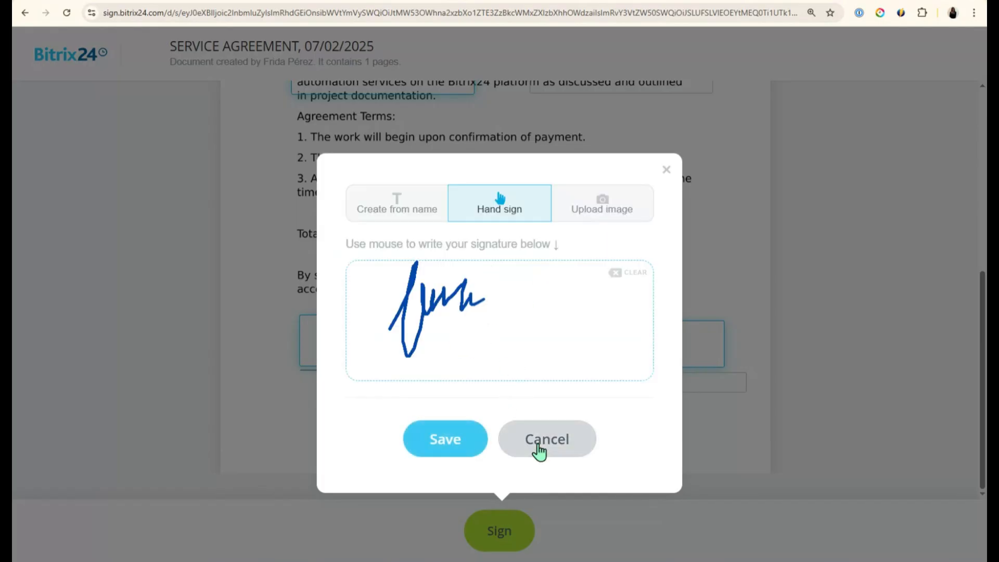
pyautogui.click(442, 451)
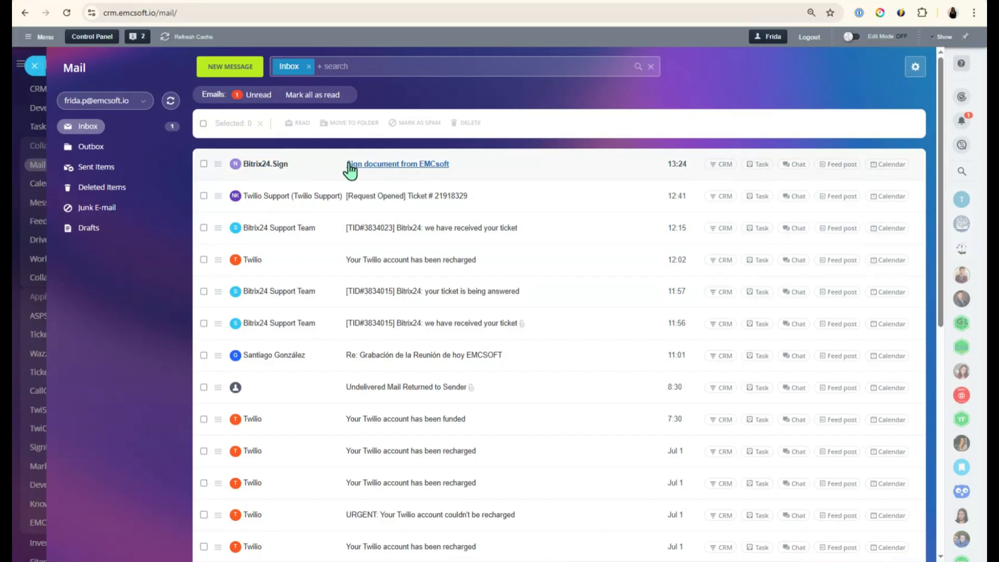
# Open the 'Sign document from EMCsoft' e-mail and launch its Open document link
pyautogui.click(424, 163)
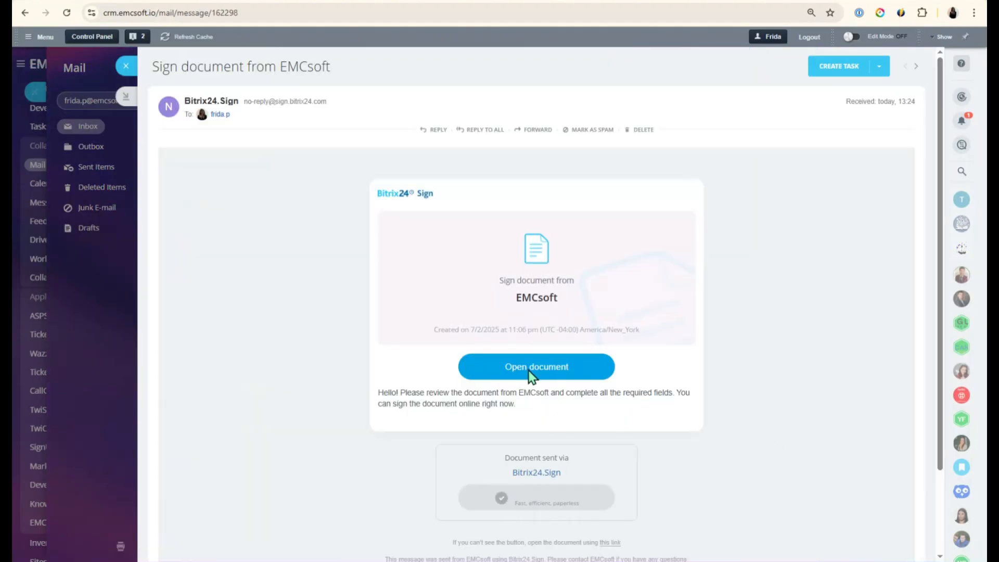
pyautogui.click(531, 370)
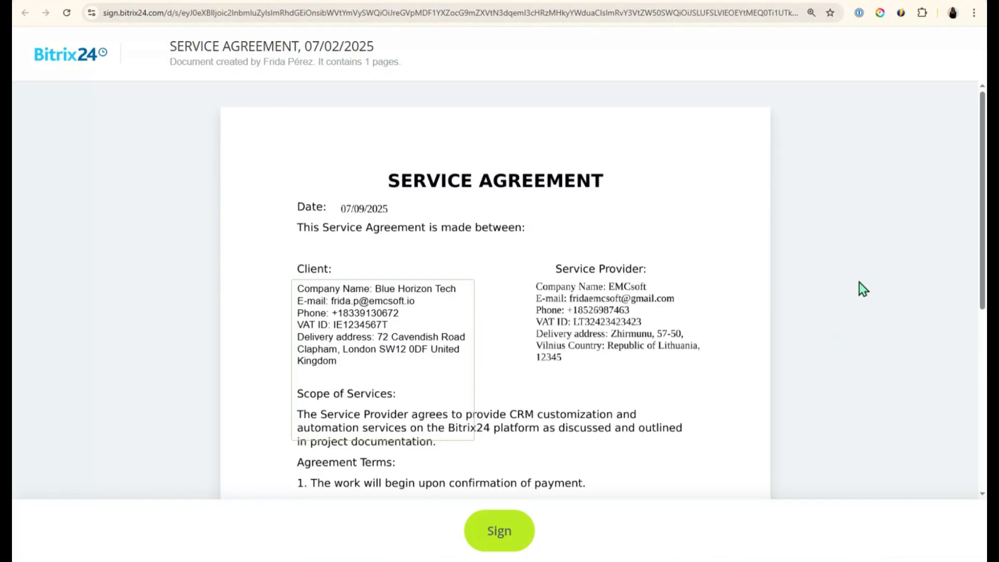
# Review the agreement, accept the Bitrix24.Sign Terms of Service, then return to the mail inbox
pyautogui.scroll(-7, 860, 290)
pyautogui.scroll(7, 861, 295)
pyautogui.scroll(-6, 781, 315)
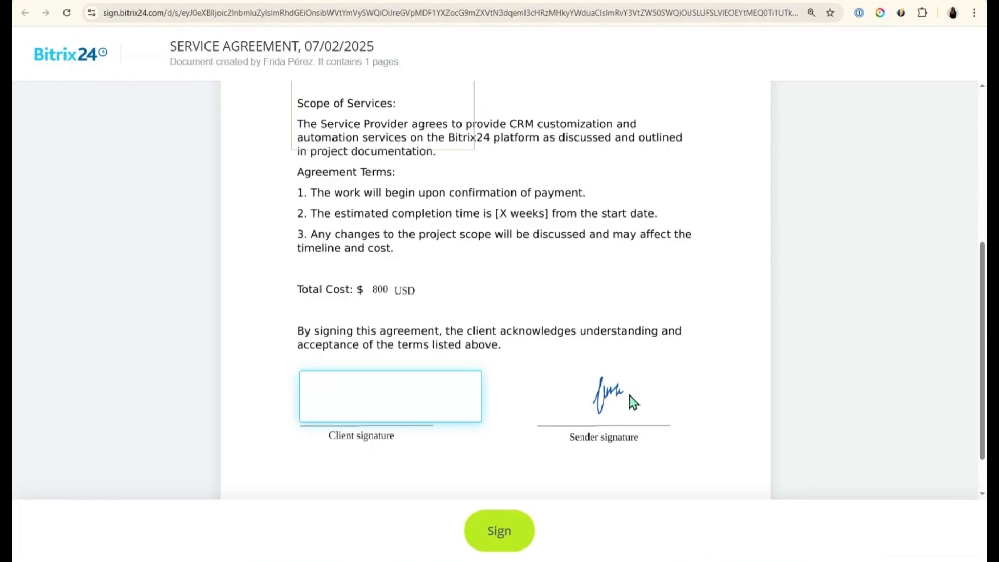
pyautogui.scroll(3, 617, 398)
pyautogui.scroll(-4, 597, 383)
pyautogui.click(504, 534)
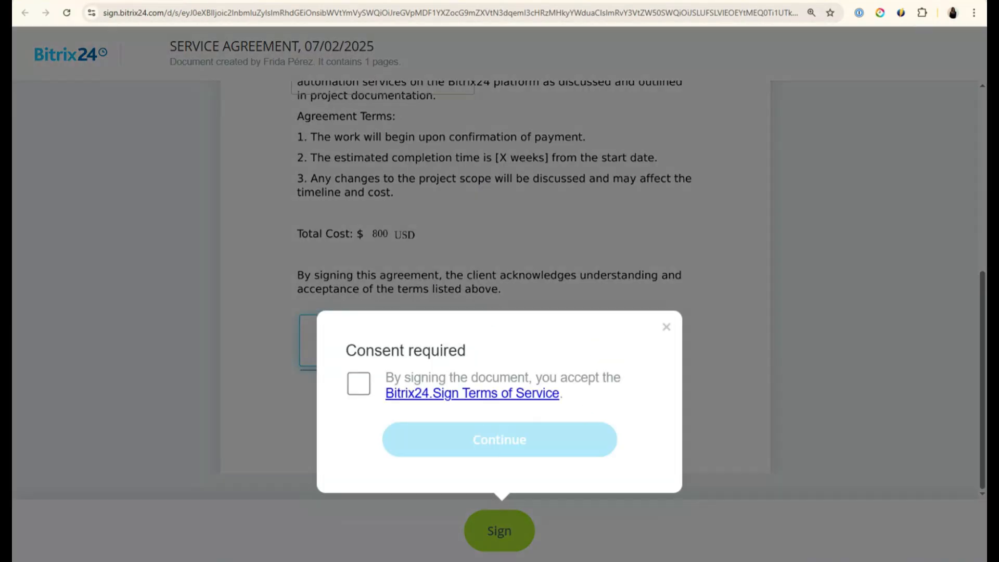
pyautogui.click(358, 384)
pyautogui.click(536, 440)
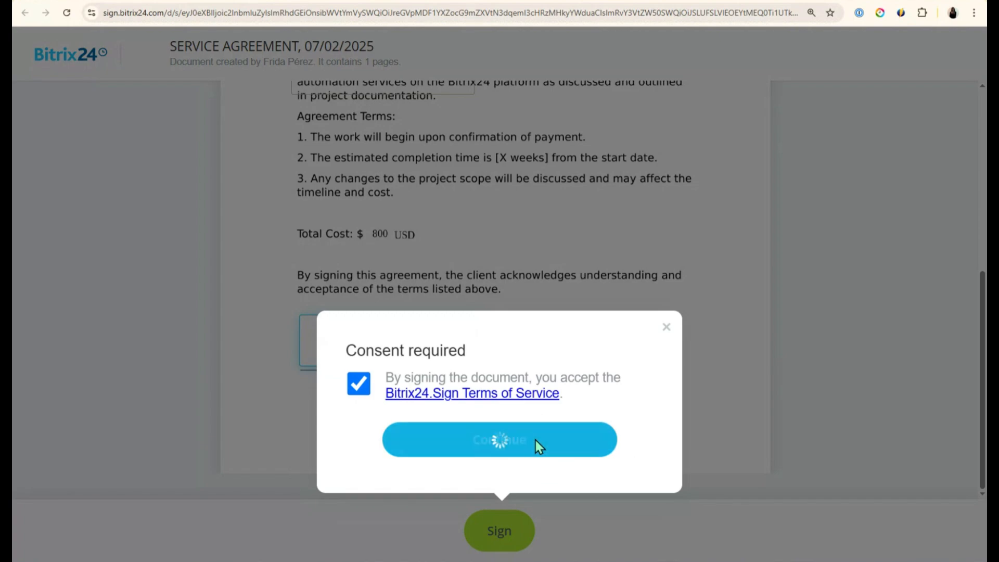
pyautogui.click(193, 1)
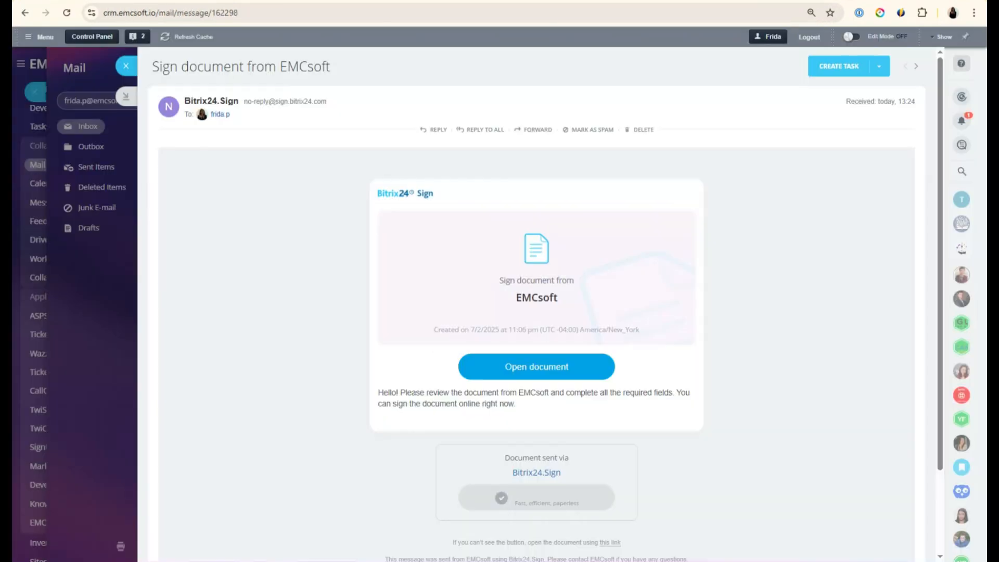
pyautogui.click(125, 67)
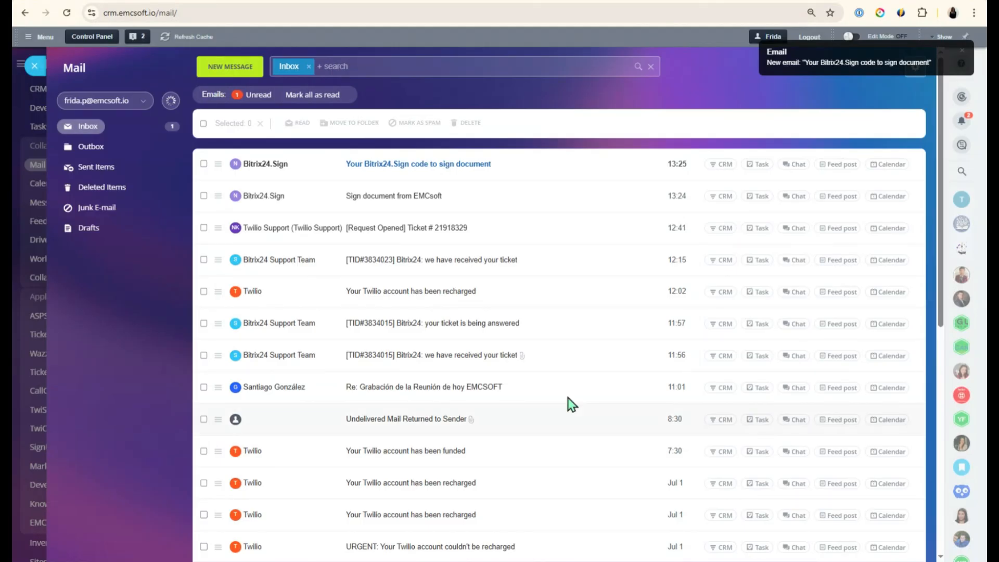
# Copy the code from the 'Your Bitrix24.Sign code' e-mail into the code field and confirm
pyautogui.click(396, 165)
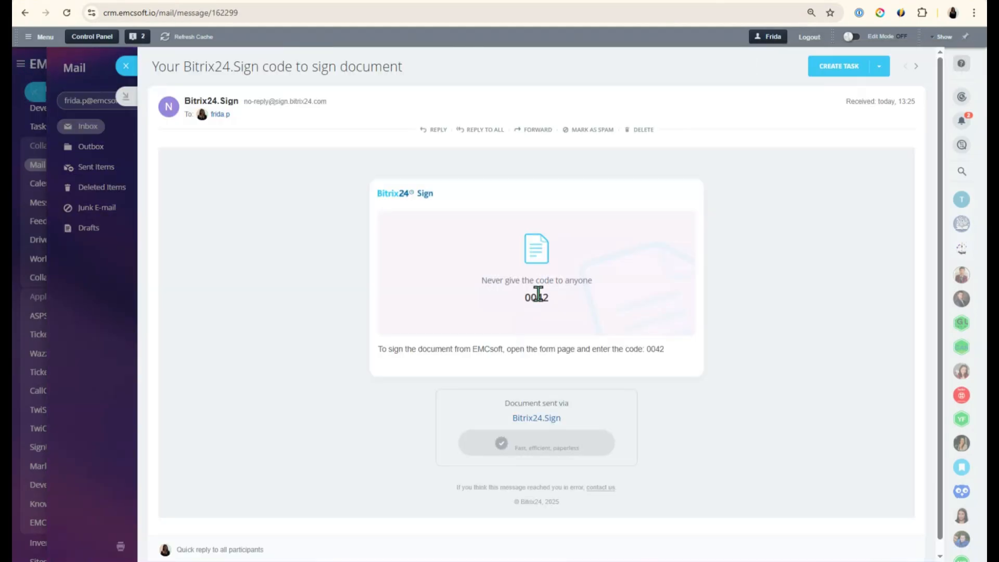
pyautogui.doubleClick(537, 297)
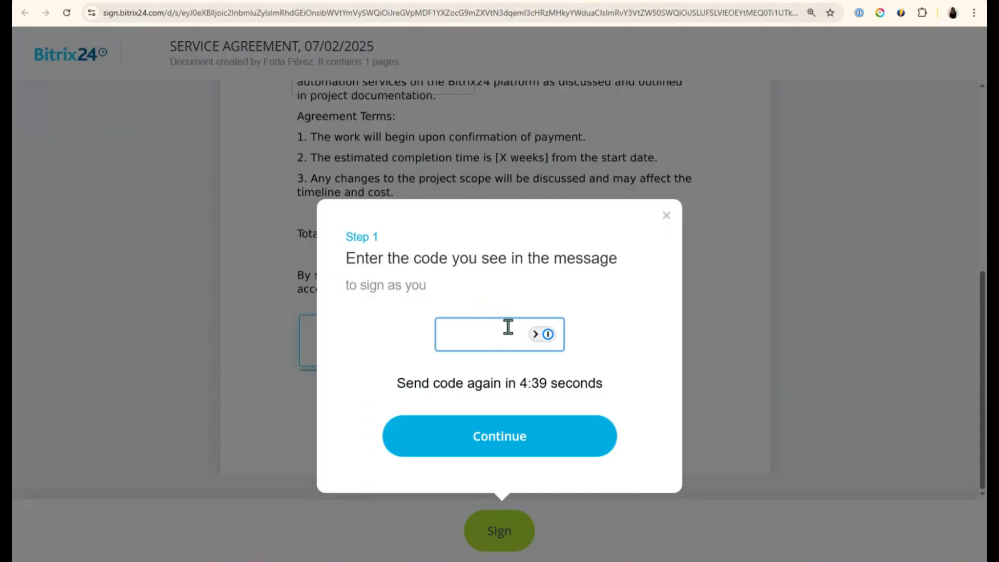
pyautogui.click(536, 437)
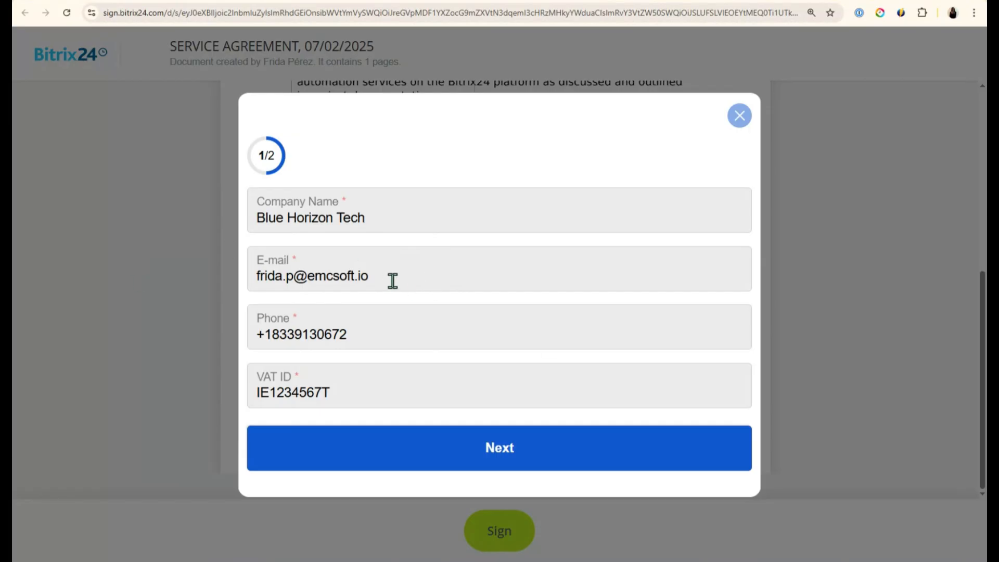
# Correct the VAT ID and send the address split into Street, Suite, City and Zip
pyautogui.moveTo(338, 391); pyautogui.dragTo(324, 408)
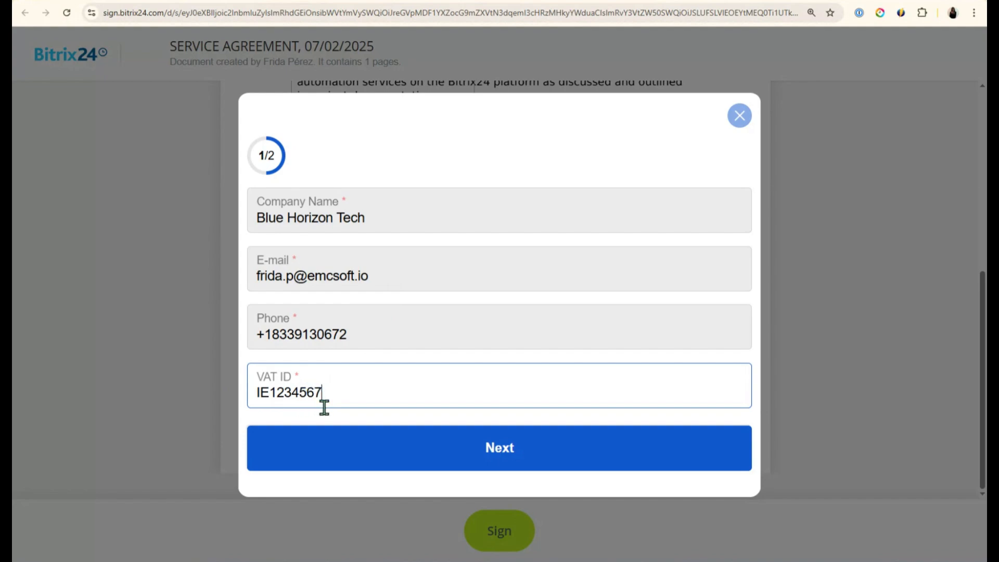
pyautogui.click(417, 470)
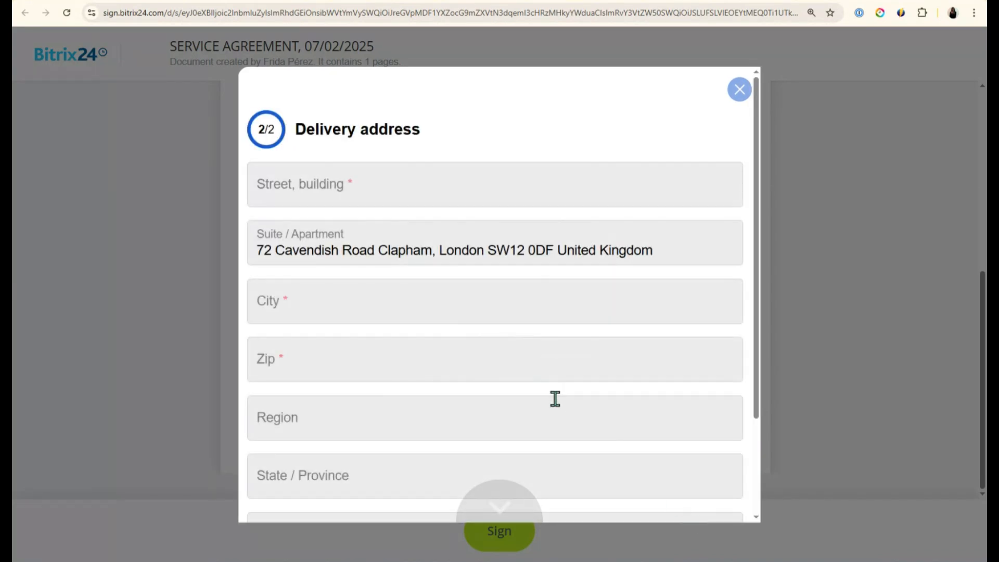
pyautogui.click(276, 253)
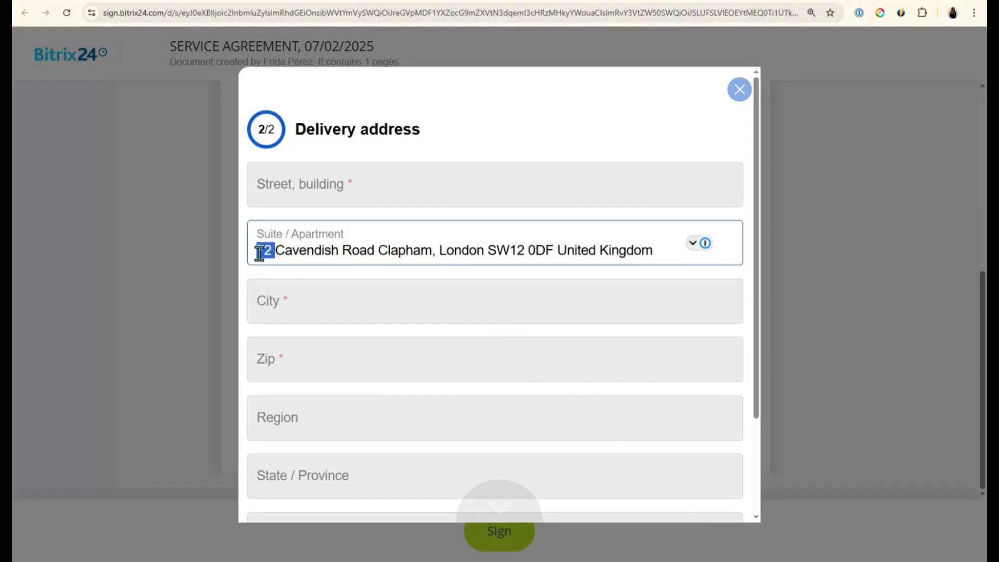
pyautogui.moveTo(276, 252); pyautogui.dragTo(428, 262)
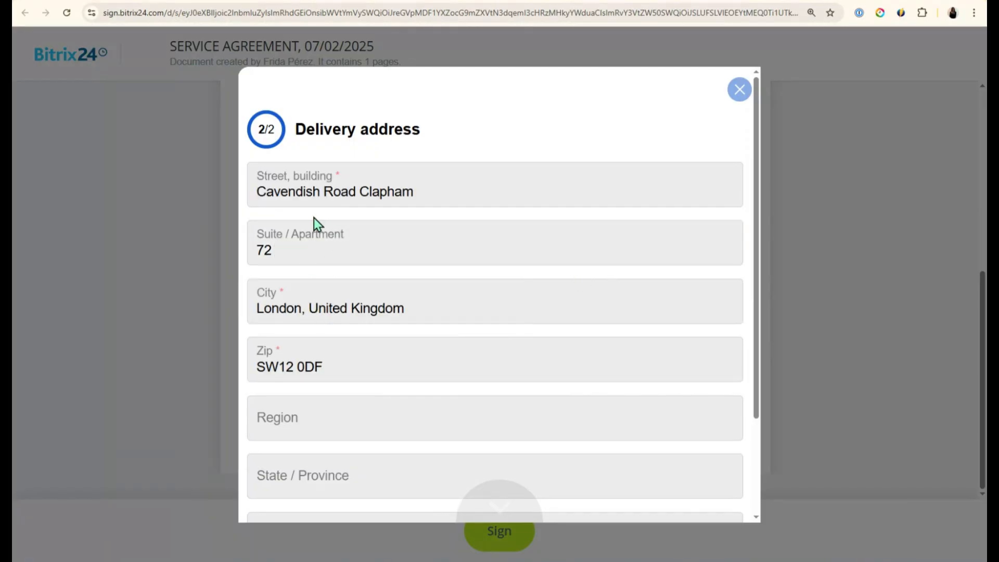
pyautogui.scroll(-3, 488, 288)
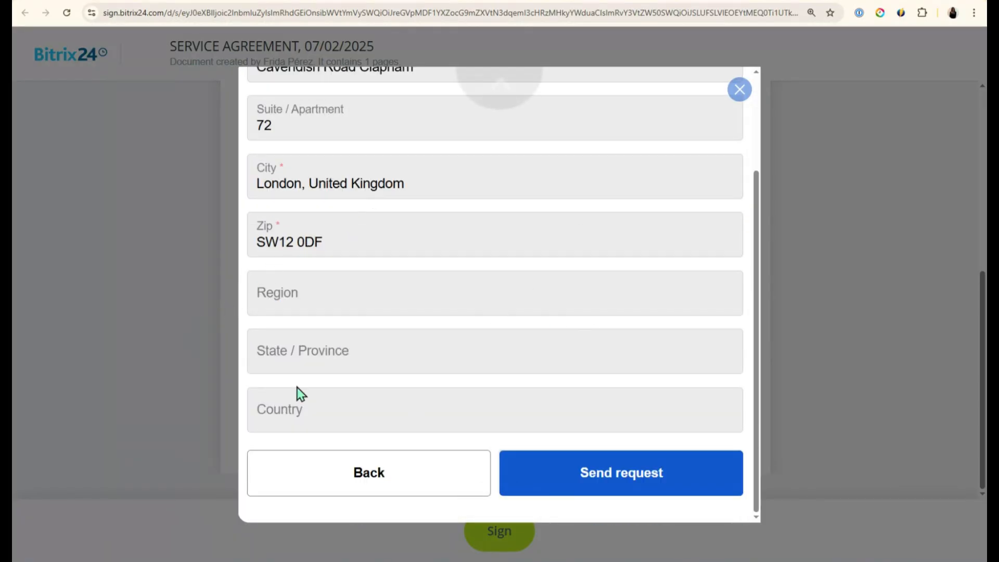
pyautogui.click(586, 491)
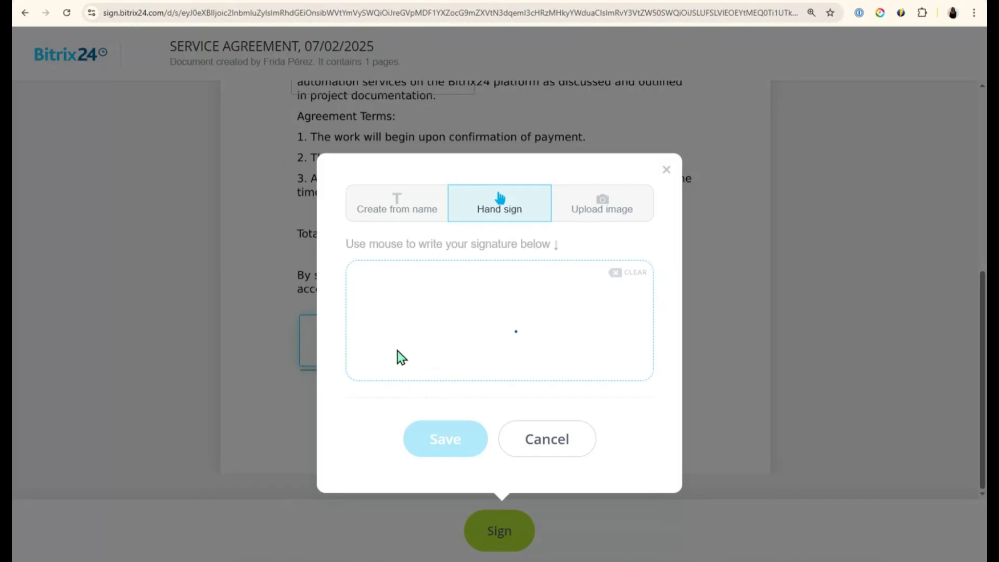
# Draw and save the client's signature, then dismiss the password manager prompt
pyautogui.moveTo(422, 337); pyautogui.dragTo(491, 338)
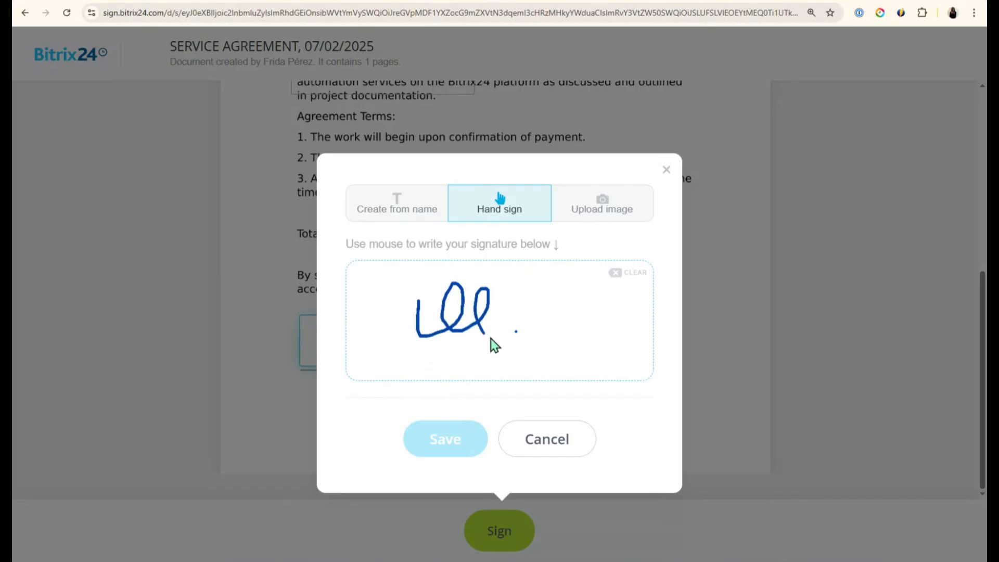
pyautogui.click(573, 324)
pyautogui.click(573, 309)
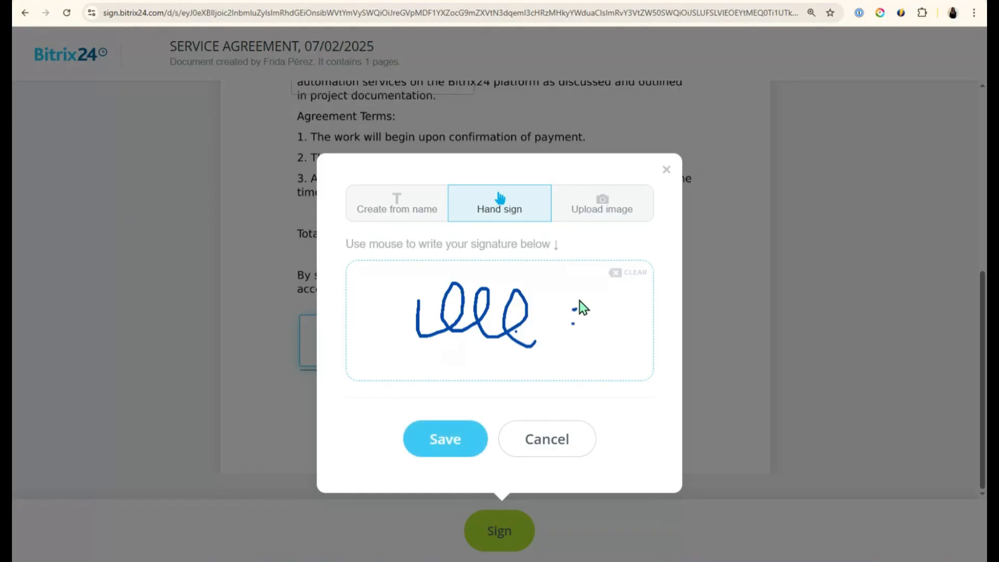
pyautogui.click(471, 452)
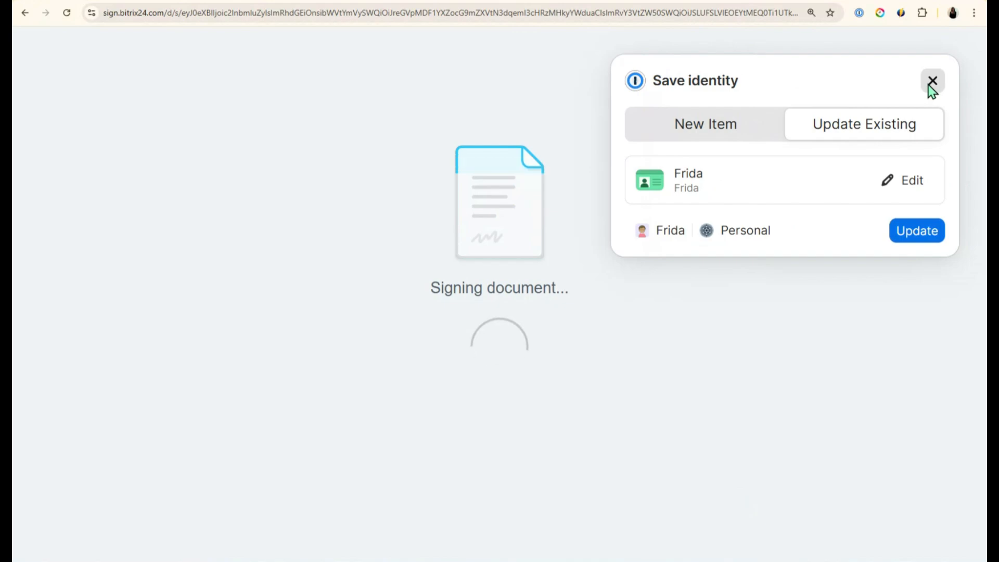
pyautogui.click(932, 82)
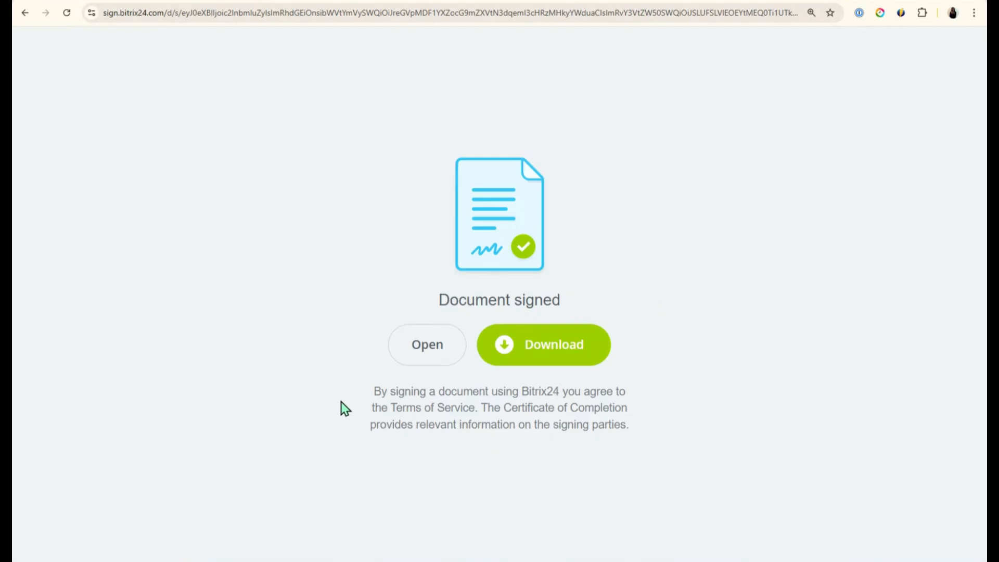
# Preview the signed service agreement PDF and scroll through its pages
pyautogui.click(419, 365)
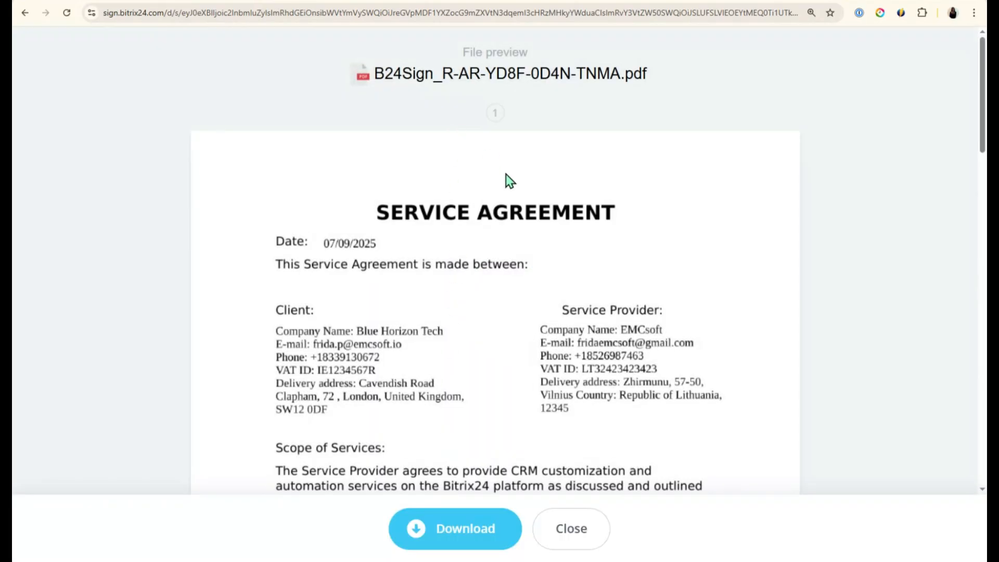
pyautogui.scroll(-10, 506, 174)
pyautogui.scroll(-15, 561, 297)
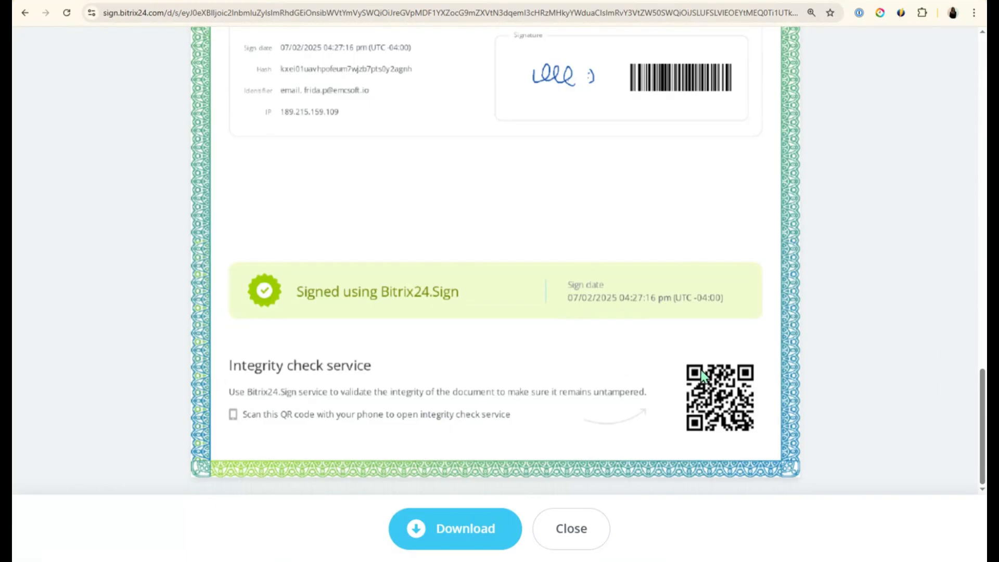
pyautogui.scroll(10, 535, 123)
pyautogui.scroll(15, 780, 354)
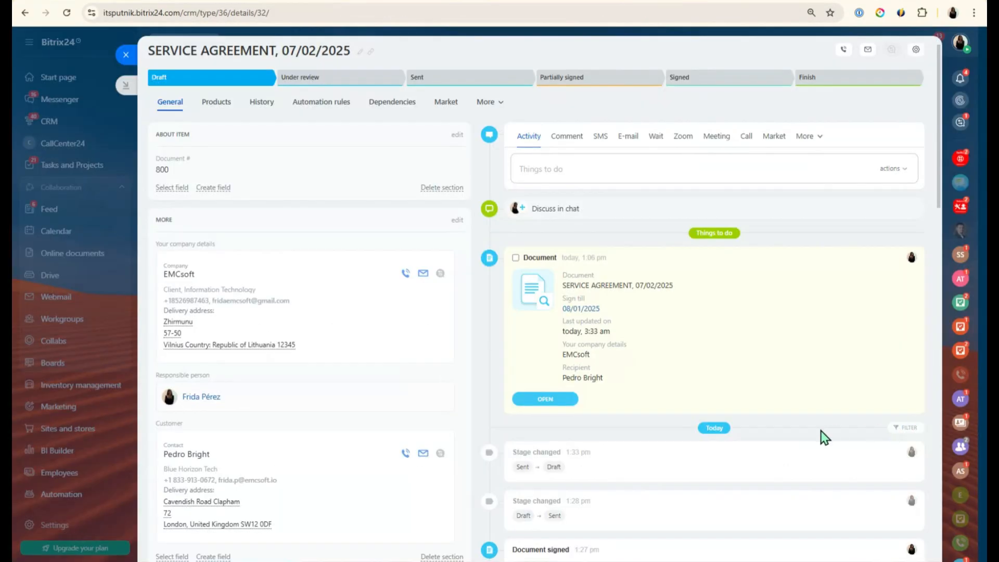
pyautogui.scroll(-15, 824, 437)
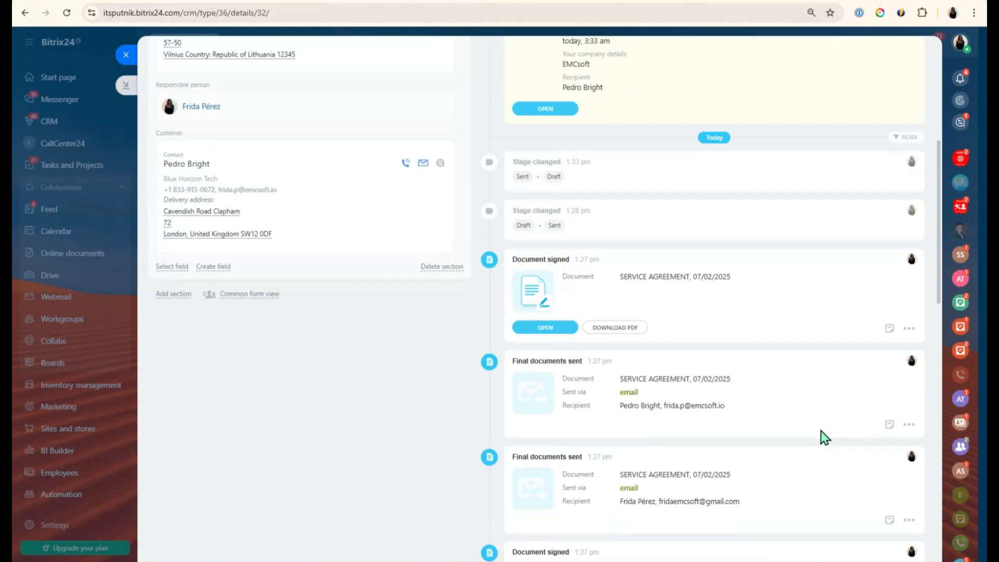
pyautogui.scroll(7, 729, 411)
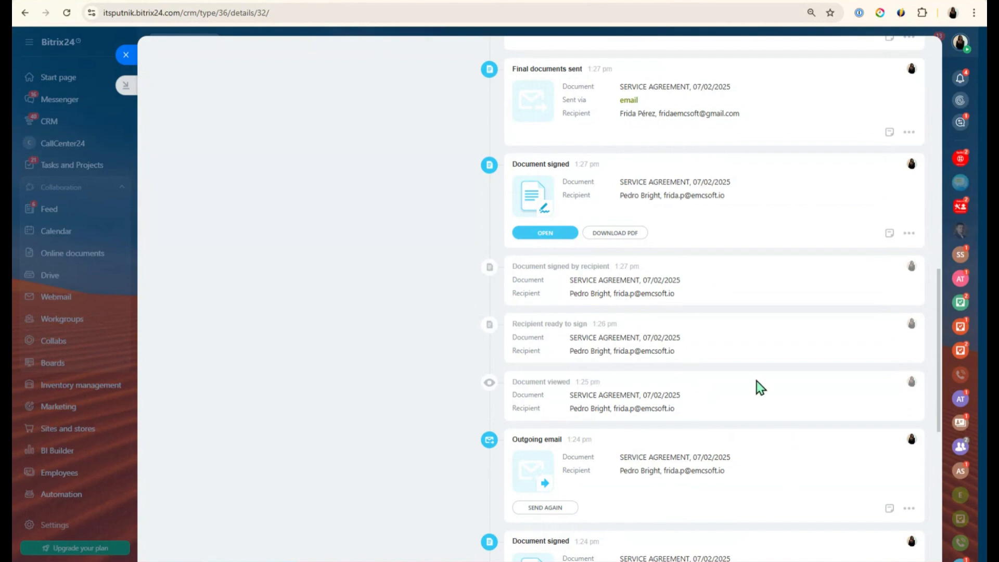
pyautogui.scroll(-7, 776, 383)
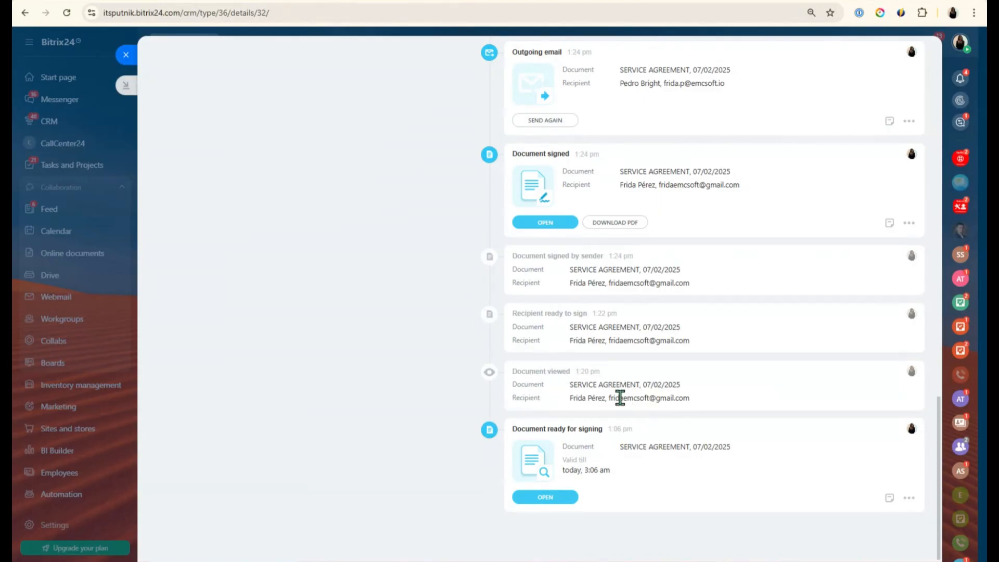
pyautogui.scroll(2, 604, 380)
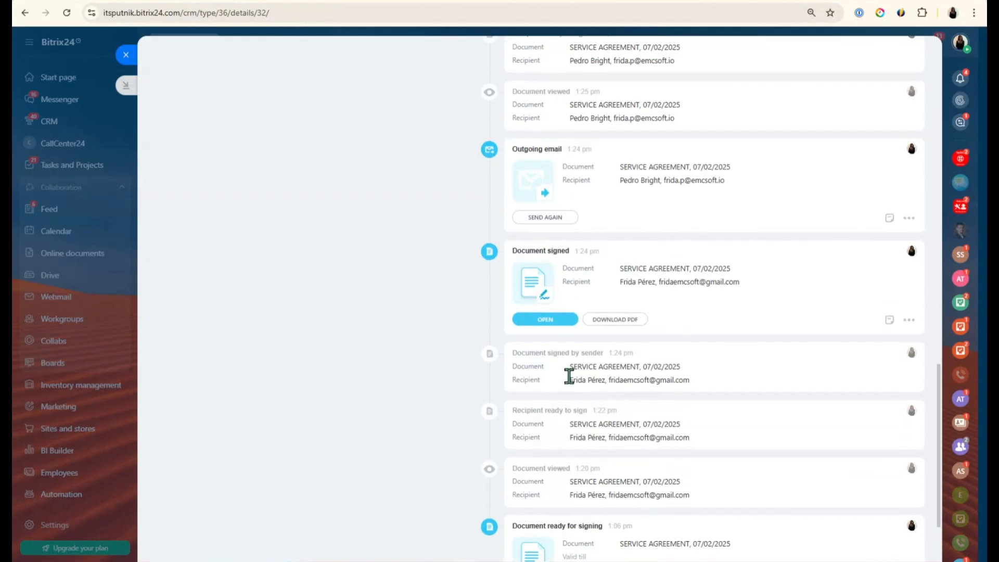
pyautogui.moveTo(576, 353); pyautogui.dragTo(611, 355)
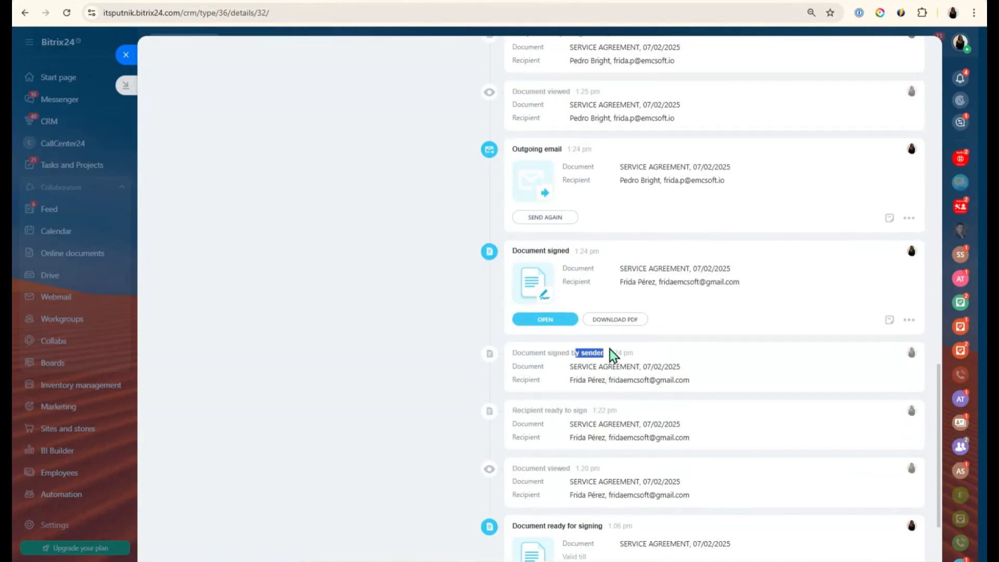
pyautogui.click(581, 375)
pyautogui.scroll(2, 651, 410)
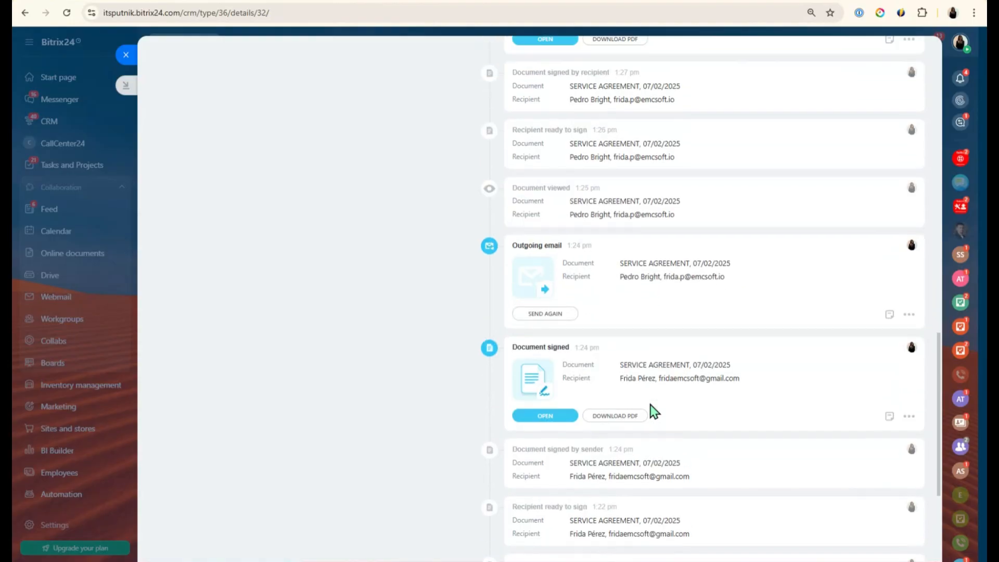
pyautogui.scroll(2, 651, 410)
pyautogui.scroll(-2, 651, 411)
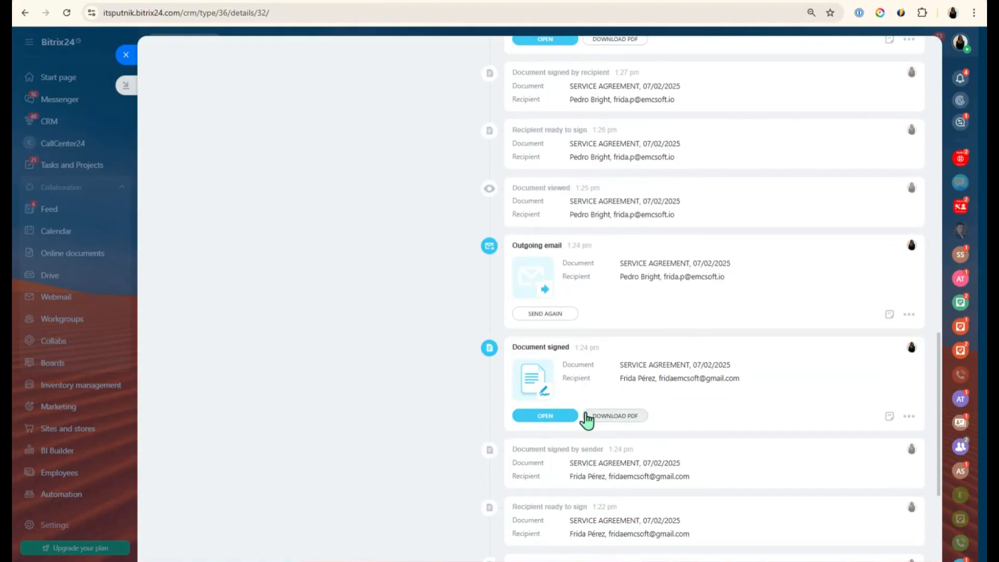
# View the signed agreement PDF and certificate, then close it and the SERVICE AGREEMENT record
pyautogui.click(547, 417)
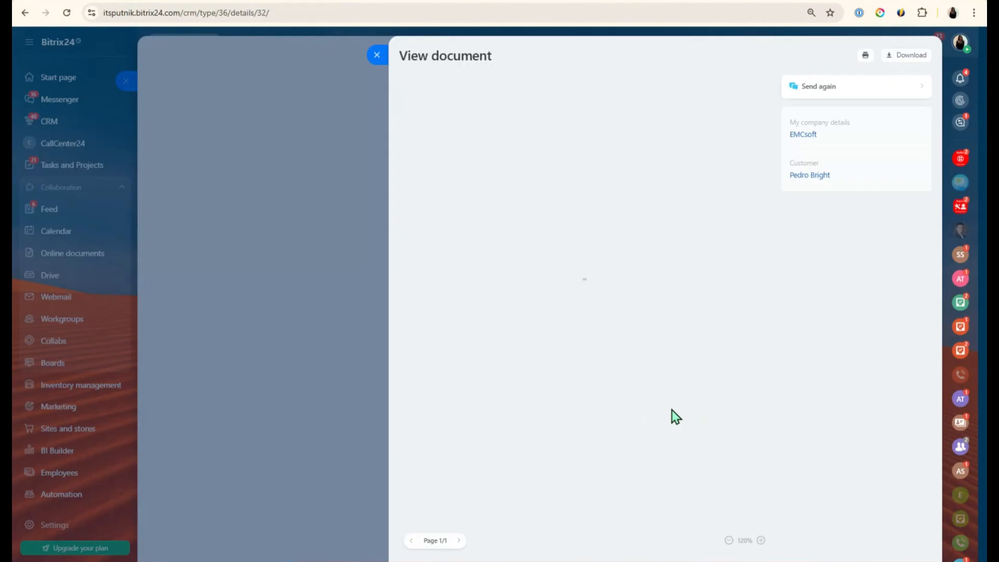
pyautogui.scroll(-5, 672, 414)
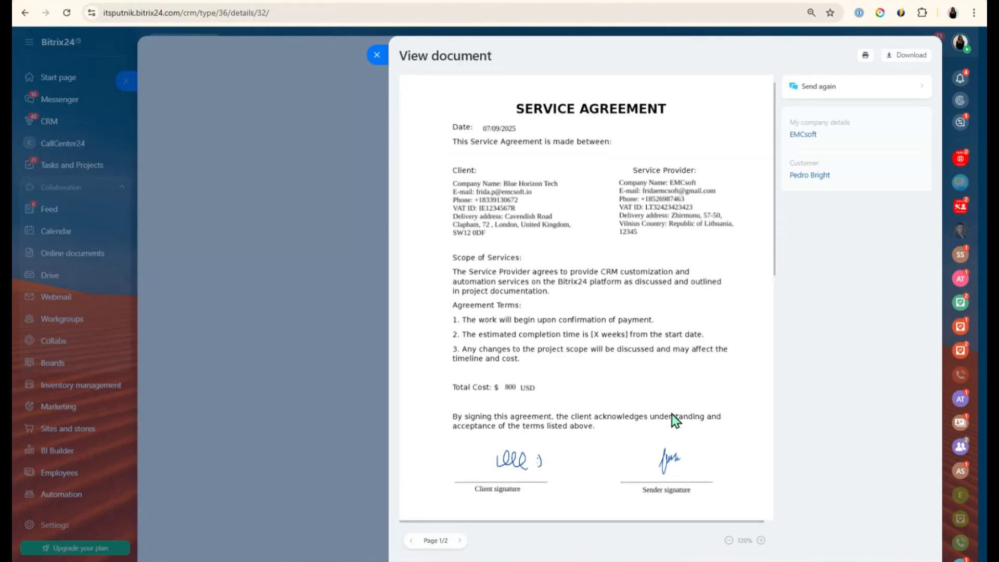
pyautogui.scroll(2, 676, 268)
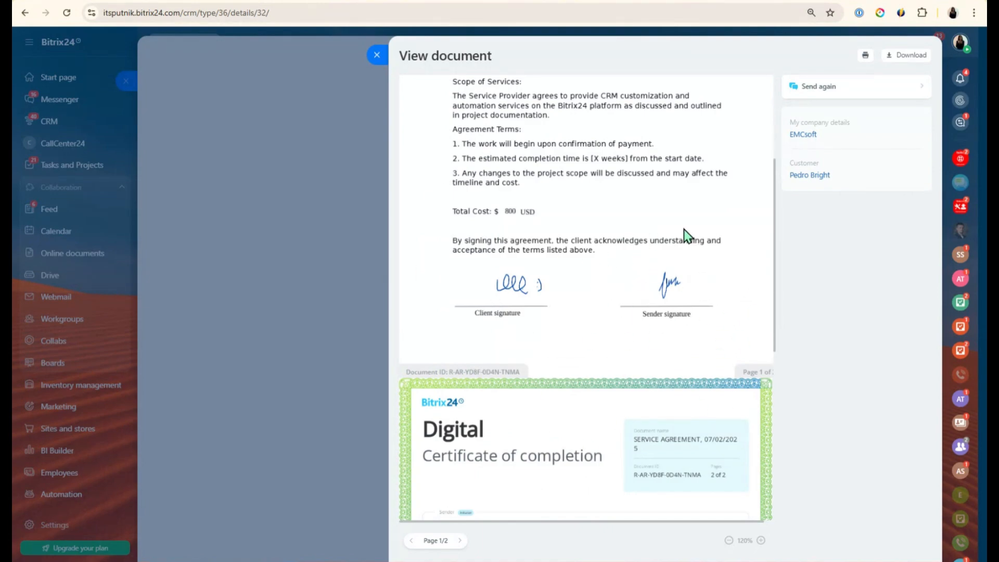
pyautogui.click(377, 56)
pyautogui.scroll(4, 635, 404)
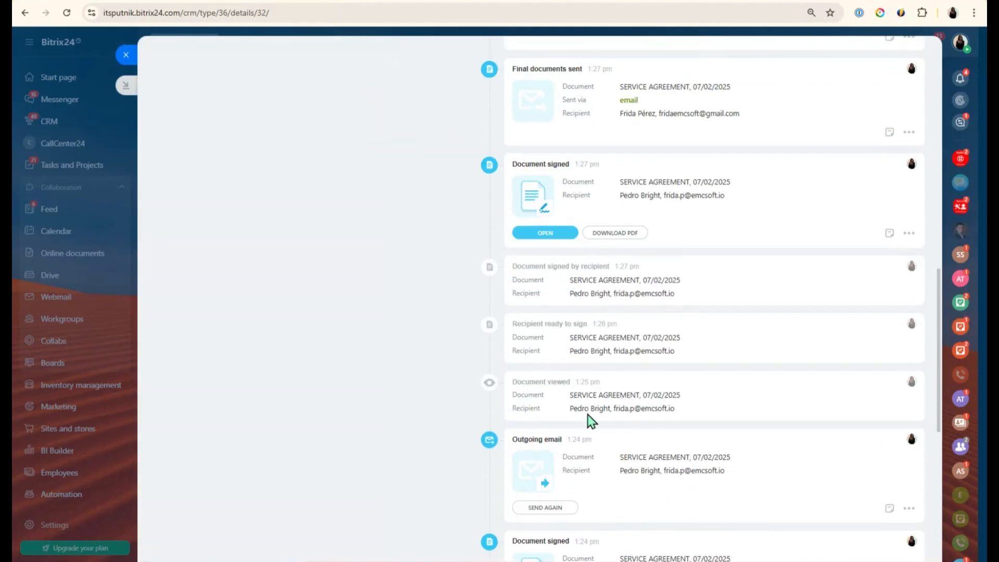
pyautogui.scroll(5, 682, 428)
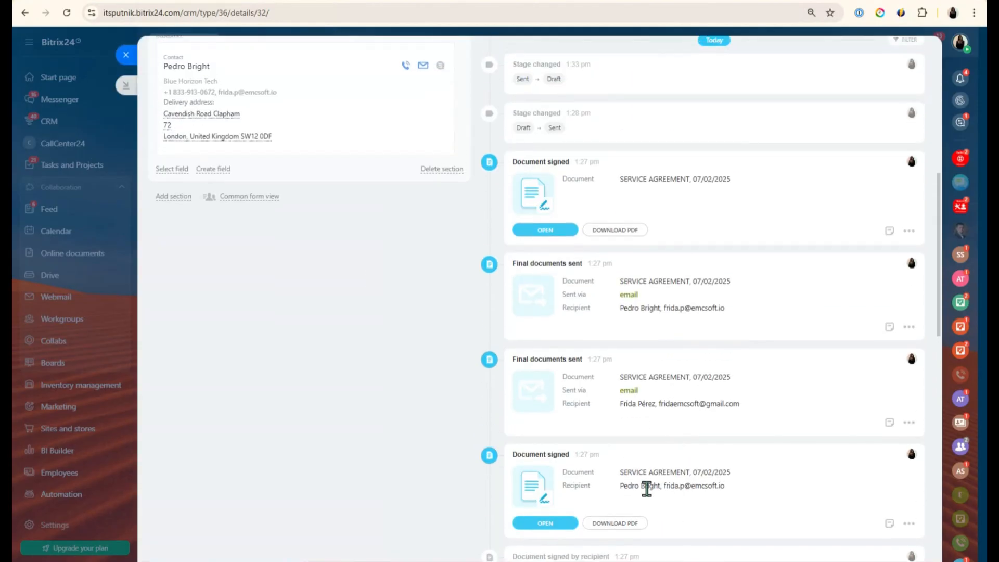
pyautogui.scroll(8, 649, 471)
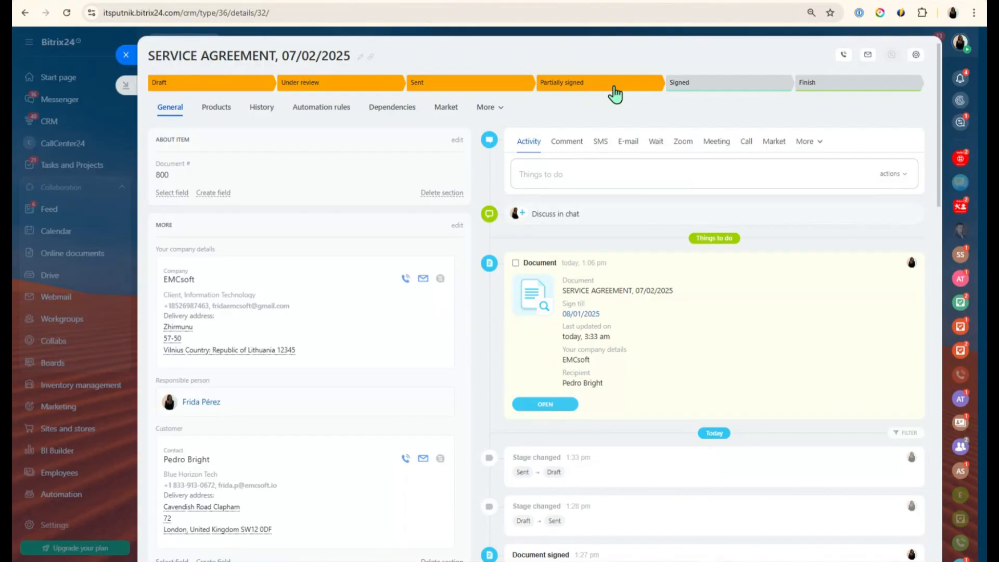
pyautogui.click(126, 56)
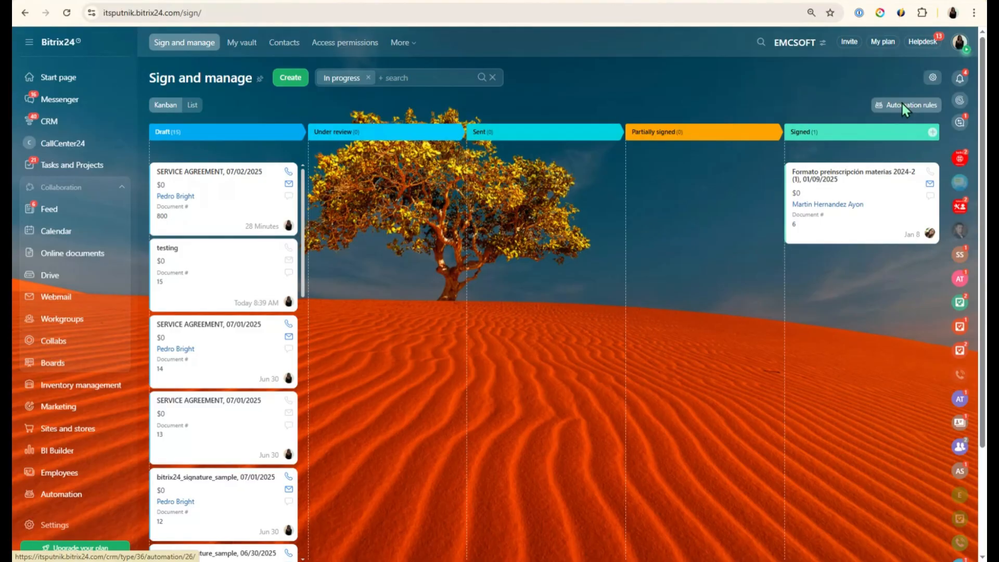
pyautogui.click(902, 104)
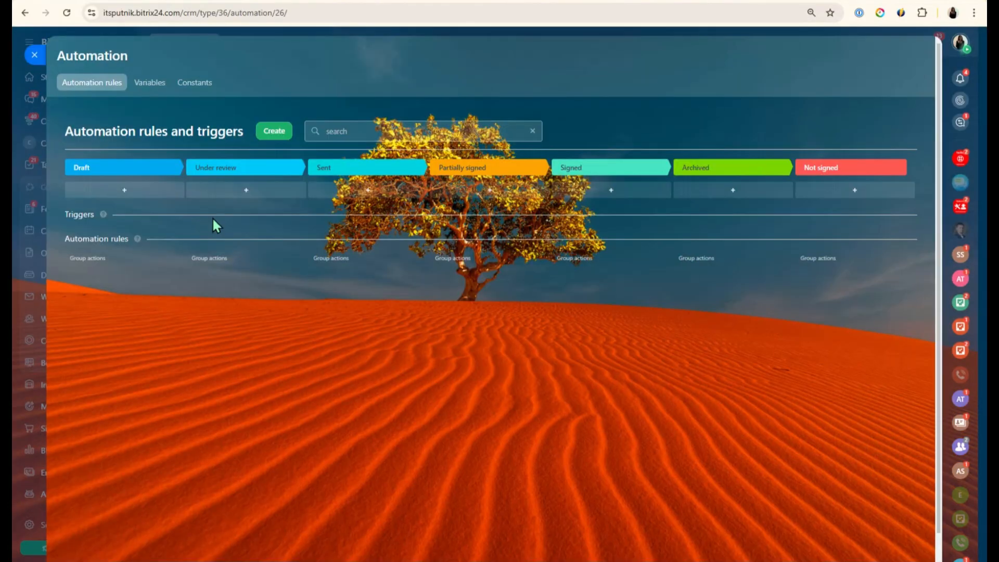
pyautogui.click(233, 191)
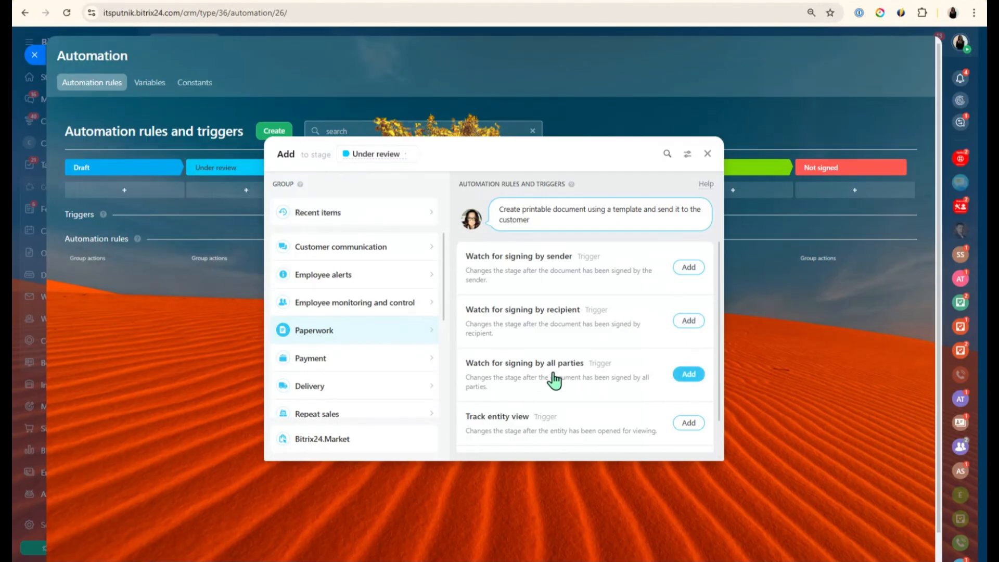
pyautogui.scroll(-1, 627, 391)
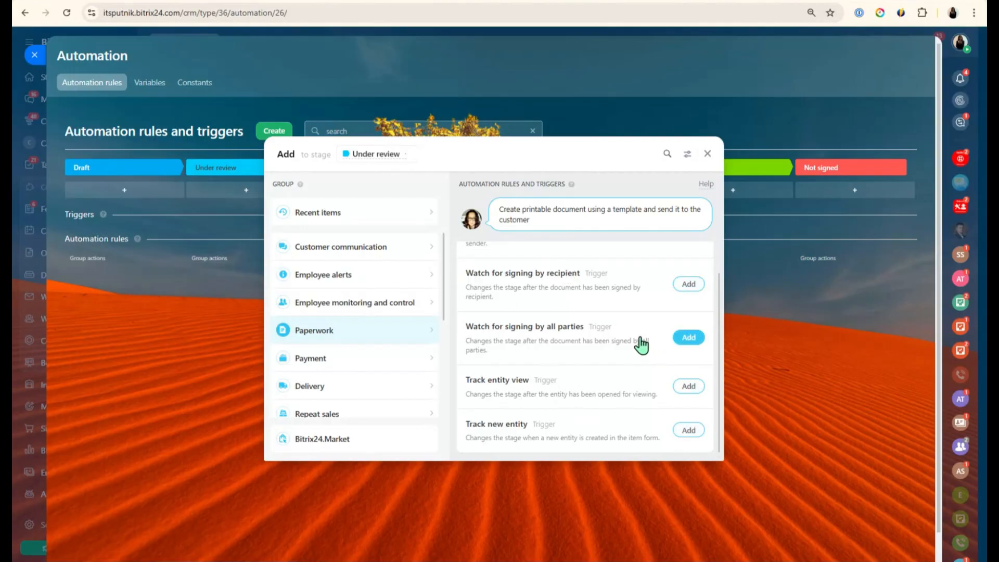
pyautogui.click(707, 154)
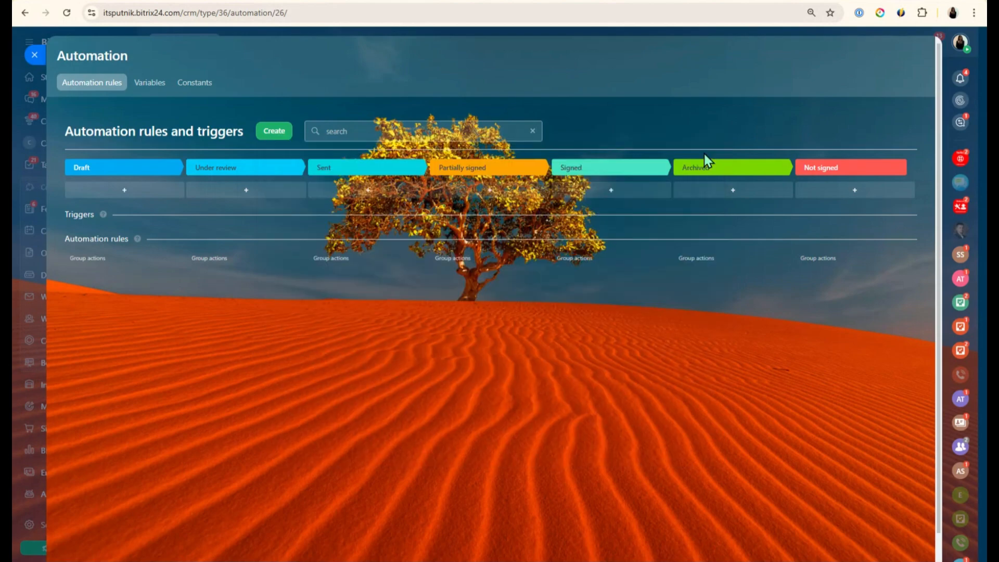
pyautogui.click(34, 54)
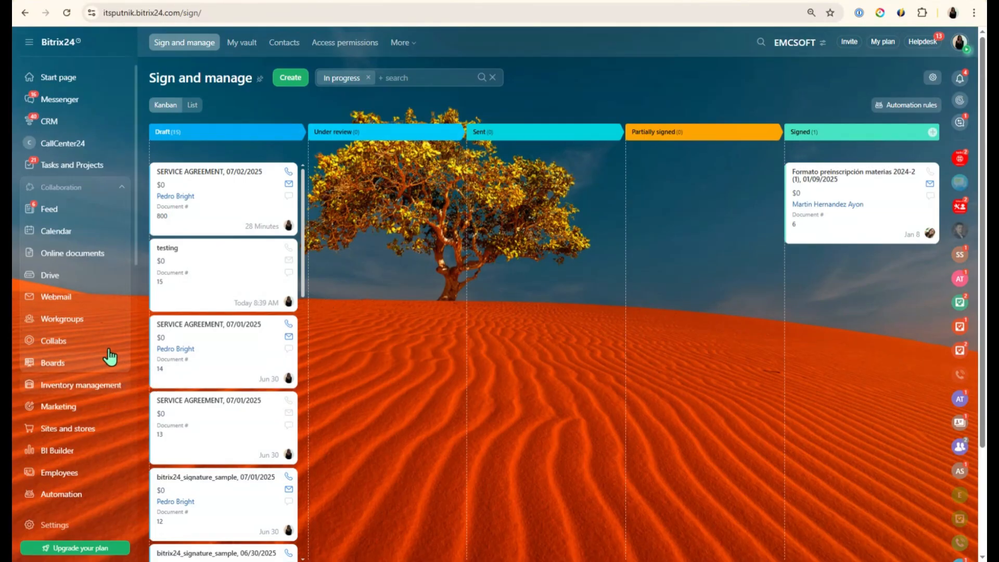
# Open 'test deal' from the CRM Deals kanban and list its document templates
pyautogui.click(73, 136)
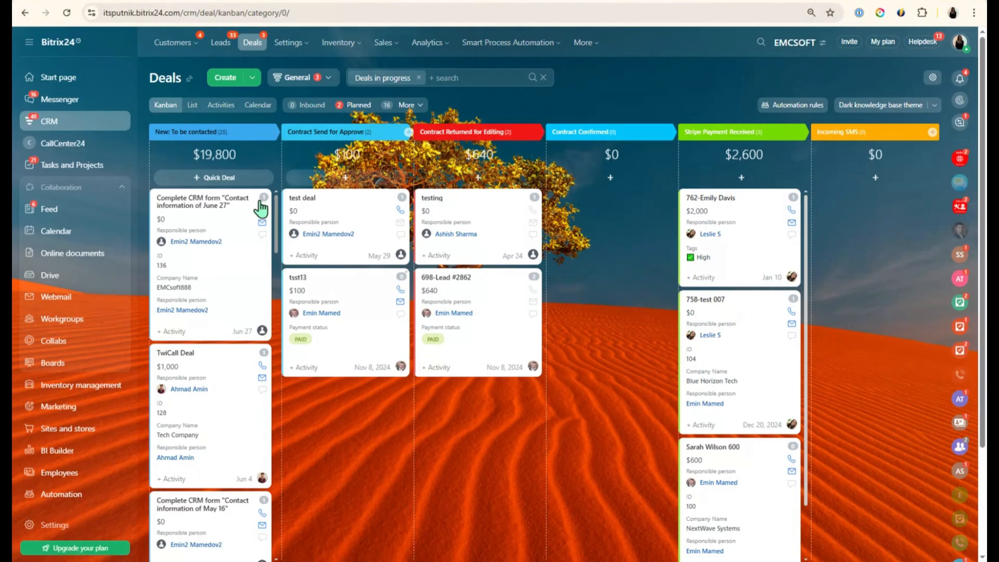
pyautogui.click(295, 203)
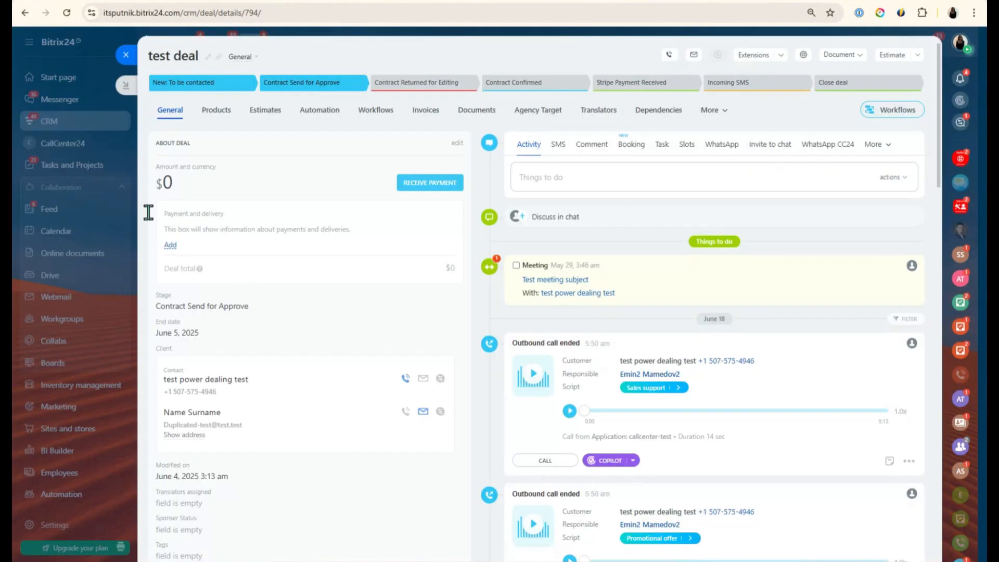
pyautogui.click(862, 60)
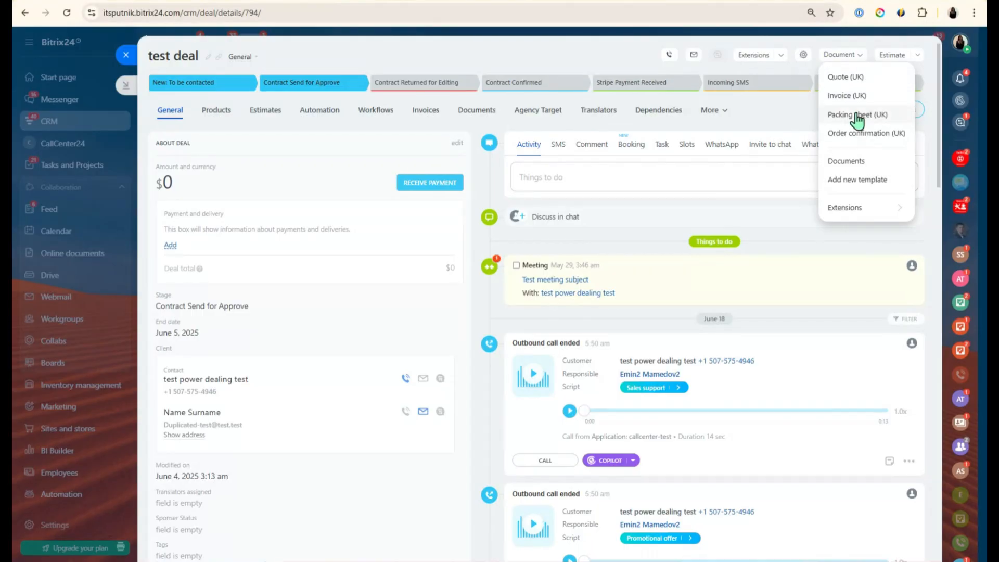
# Generate an Order confirmation (UK) document for the test deal and close its preview
pyautogui.click(857, 134)
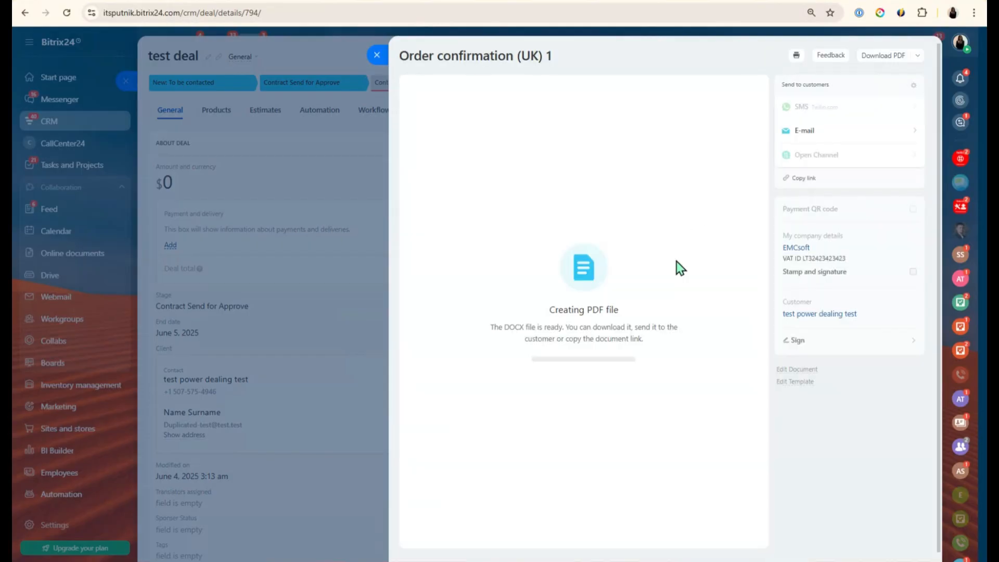
pyautogui.click(378, 55)
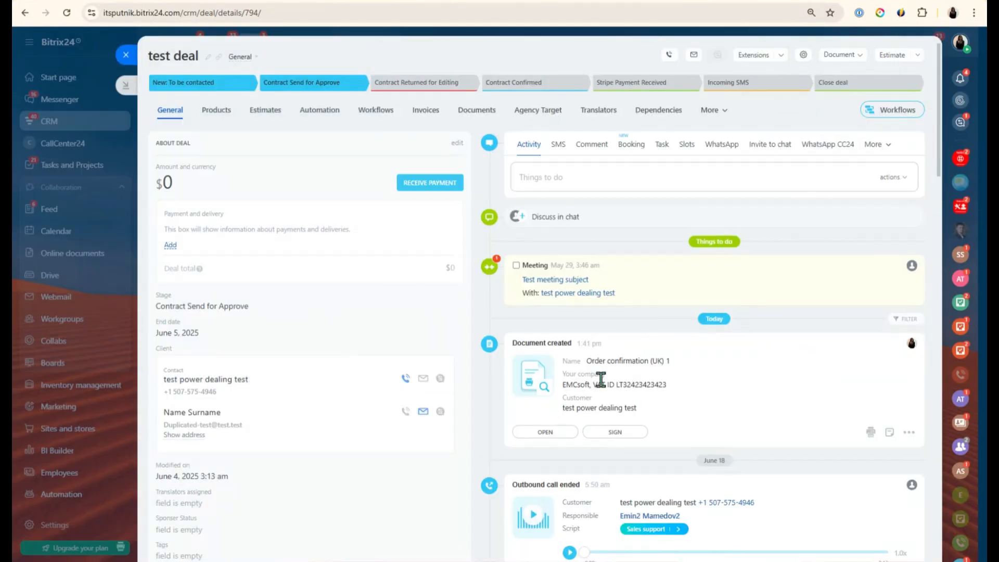
pyautogui.click(820, 56)
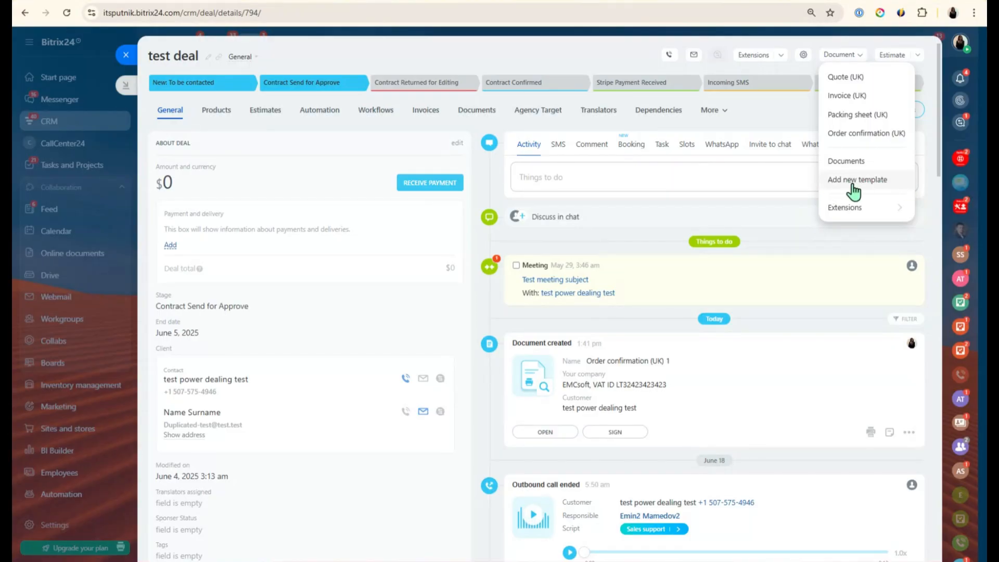
# Open the Order confirmation (UK) 1 document, check the sender's signer name, then close both panels
pyautogui.click(552, 432)
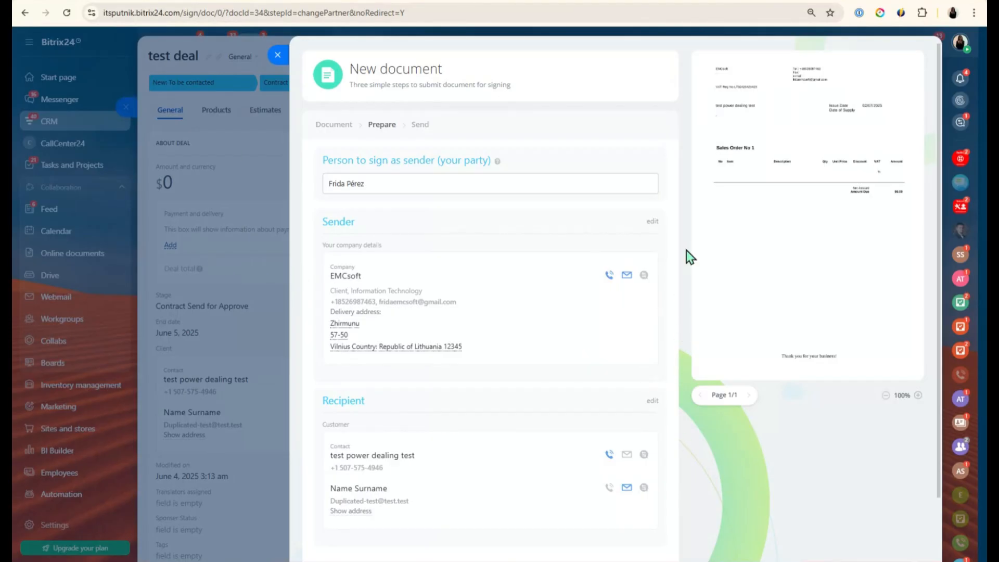
pyautogui.click(328, 186)
pyautogui.moveTo(330, 186); pyautogui.dragTo(500, 185)
pyautogui.click(494, 186)
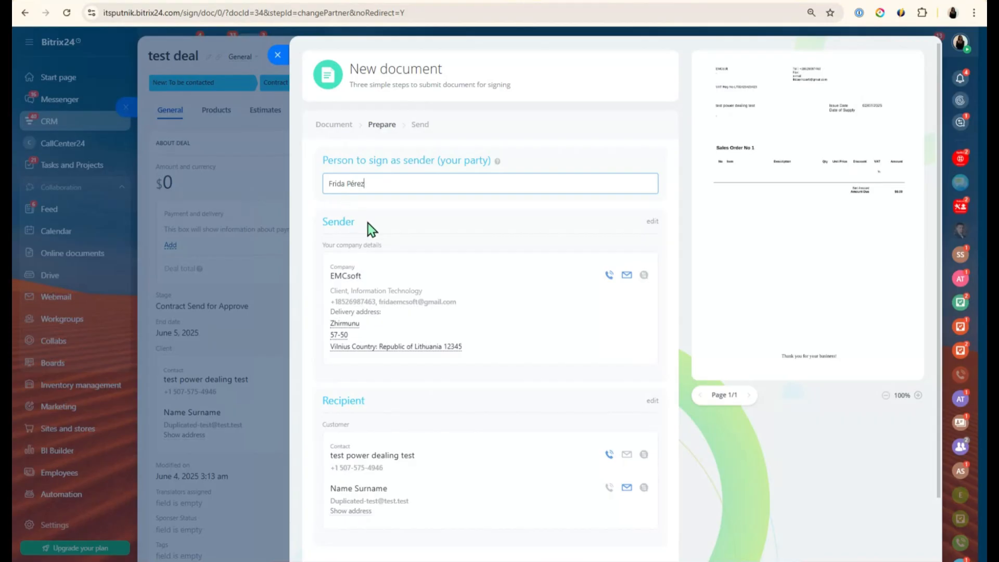
pyautogui.scroll(-2, 367, 227)
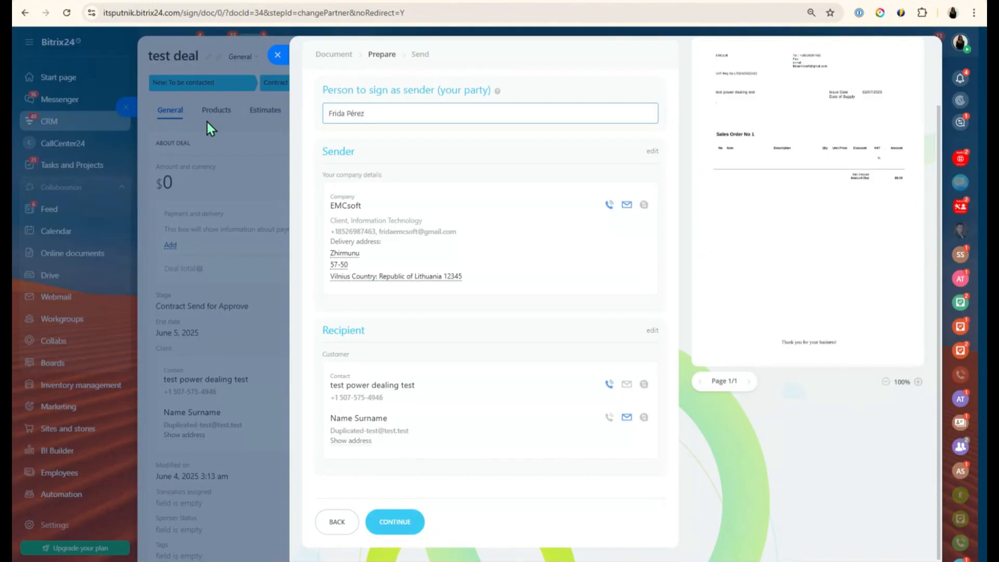
pyautogui.click(278, 55)
pyautogui.click(379, 56)
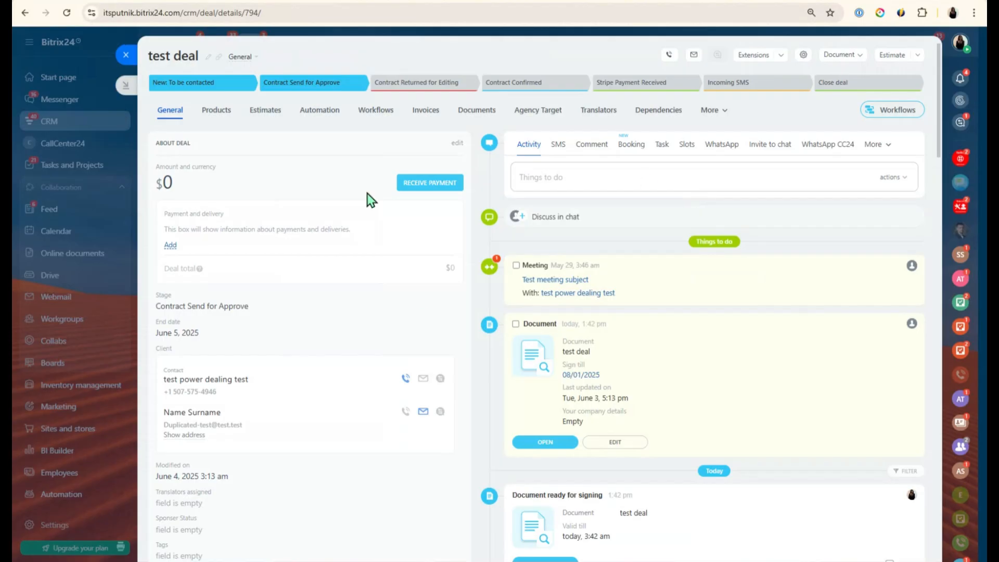